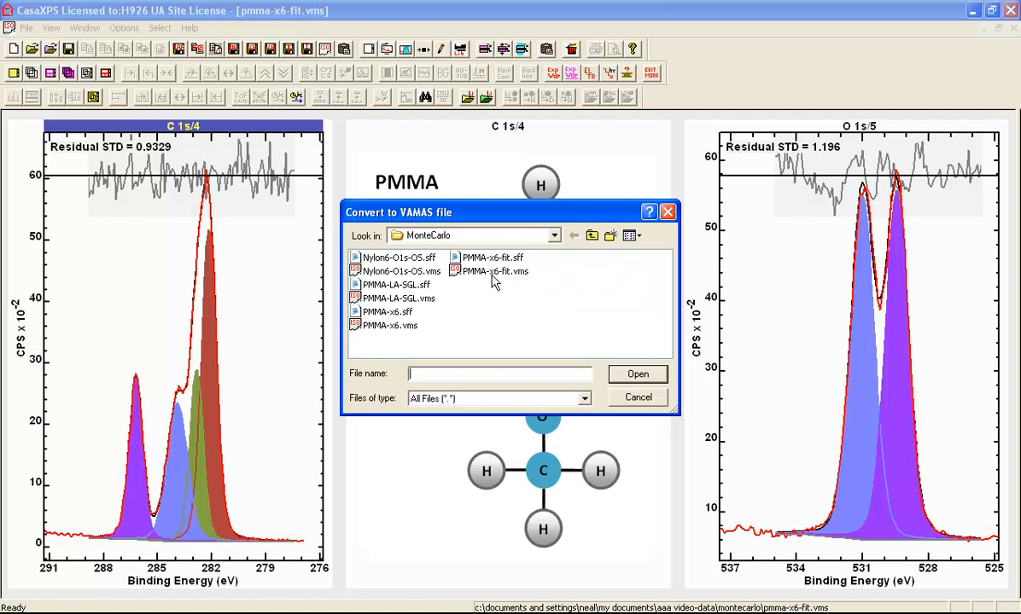
# Dismiss the VAMAS conversion dialog and display the quantification components of the C 1s/4 spectrum.
pyautogui.click(637, 397)
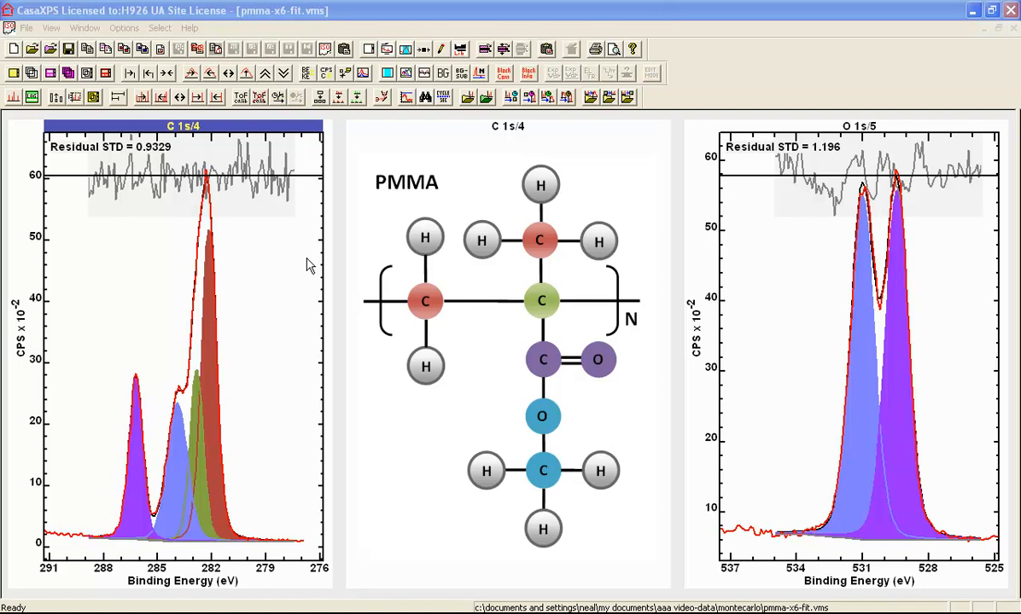
pyautogui.click(405, 49)
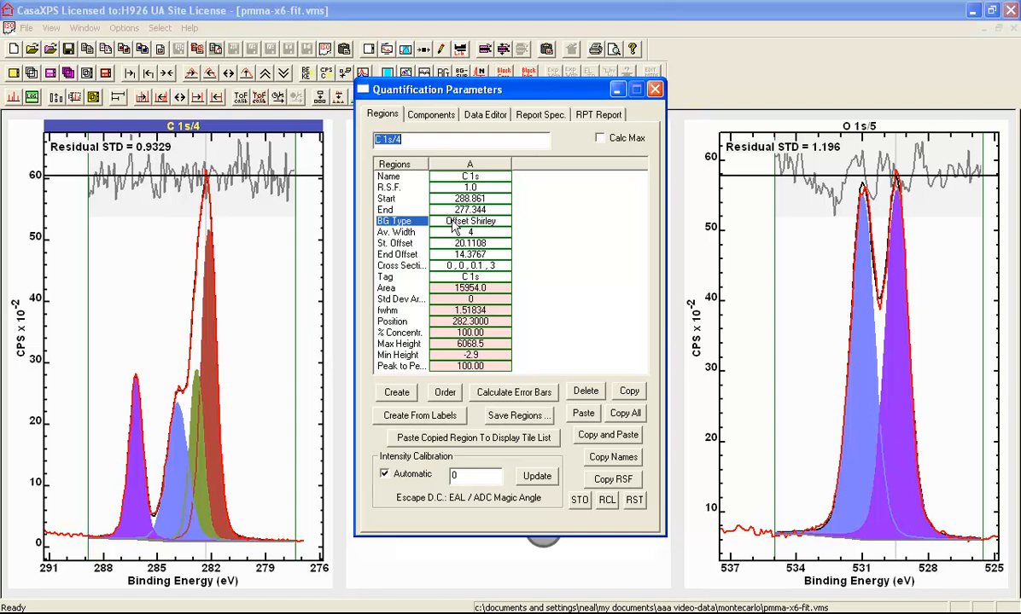
pyautogui.click(429, 114)
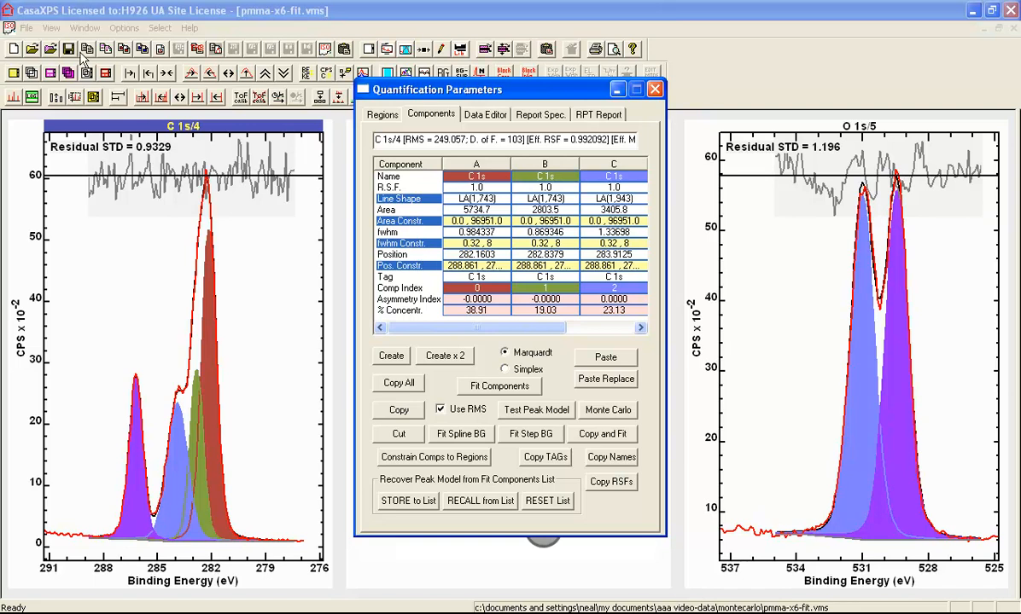
# Open PMMA-x6.vms from the MonteCarlo folder and move the Quantification Parameters dialog clear of the spectrum plot.
pyautogui.click(30, 49)
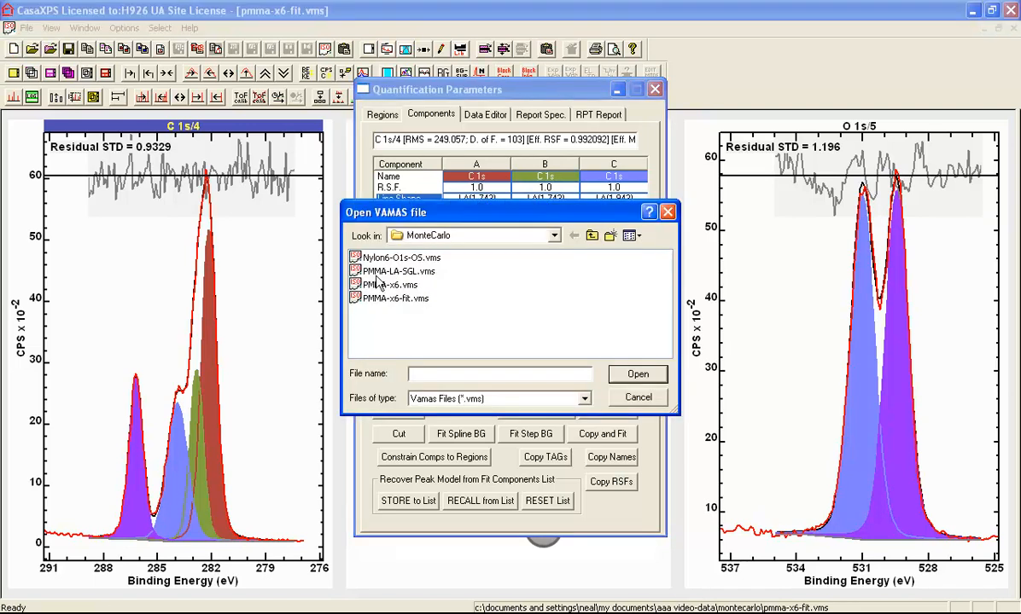
pyautogui.click(370, 286)
pyautogui.doubleClick(370, 286)
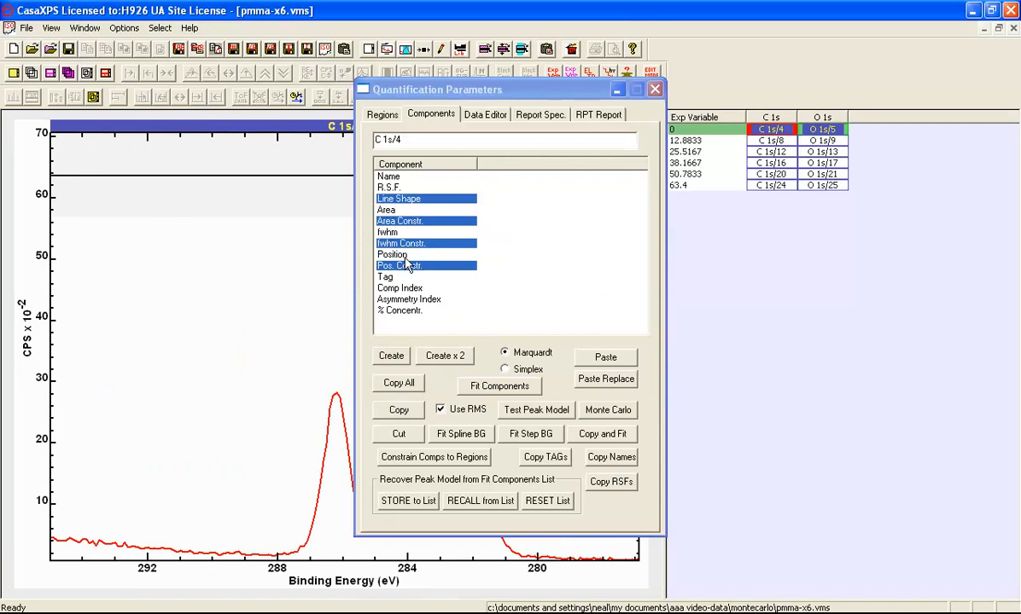
pyautogui.moveTo(502, 96); pyautogui.dragTo(810, 201)
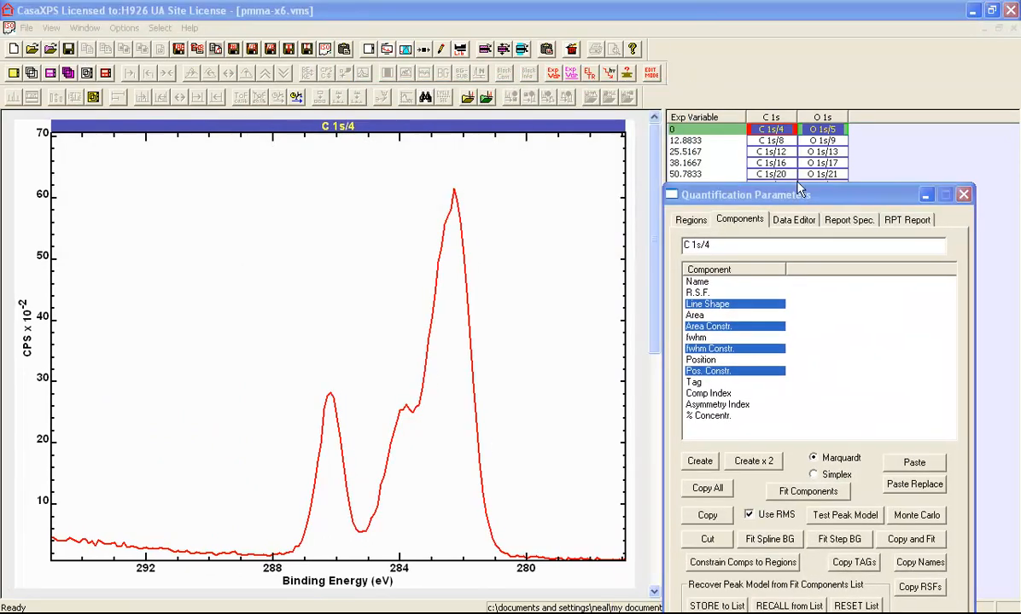
# Overlay all the C 1s spectra for comparison, and do the same with all the O 1s spectra.
pyautogui.click(766, 118)
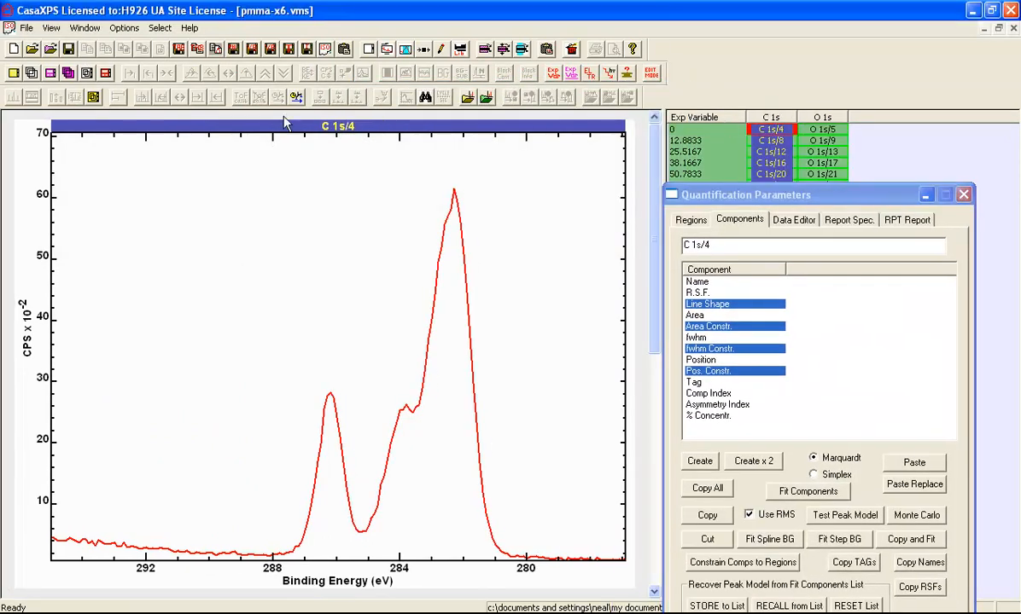
pyautogui.click(32, 73)
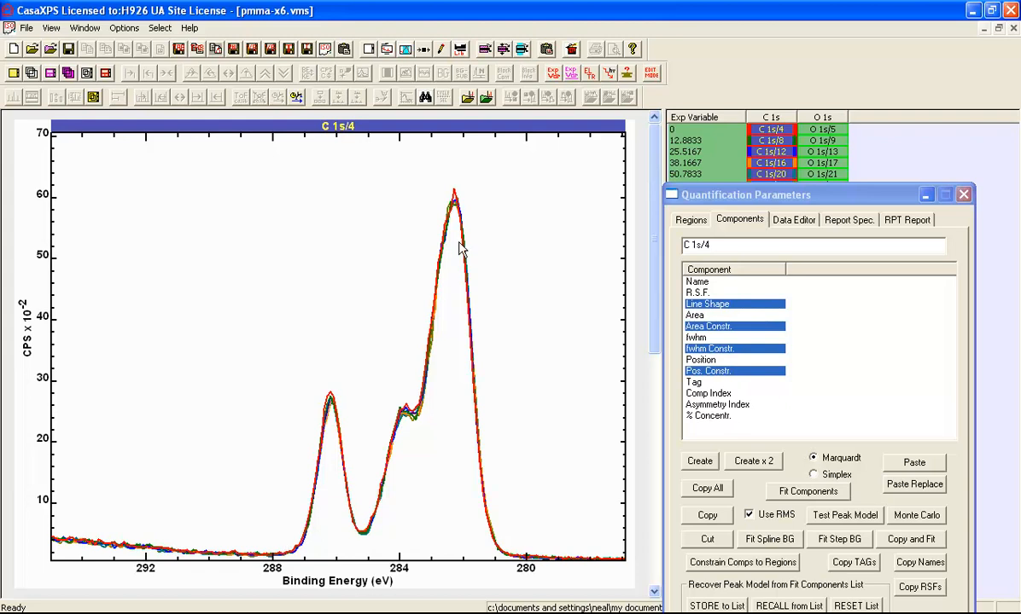
pyautogui.click(826, 117)
pyautogui.click(31, 72)
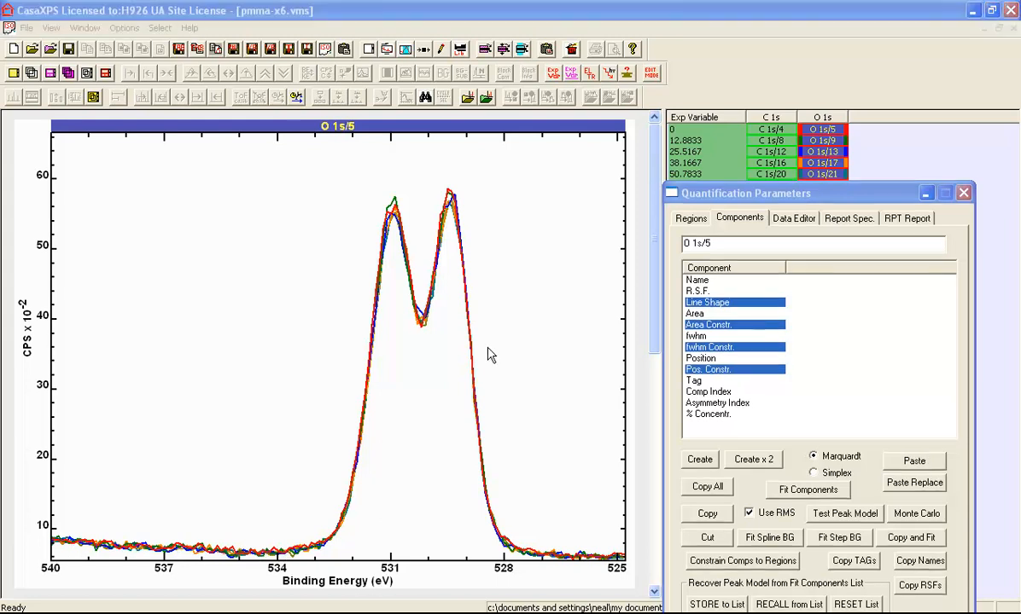
# Display the O 1s/9 spectrum on its own and create a quantification region on it.
pyautogui.click(681, 220)
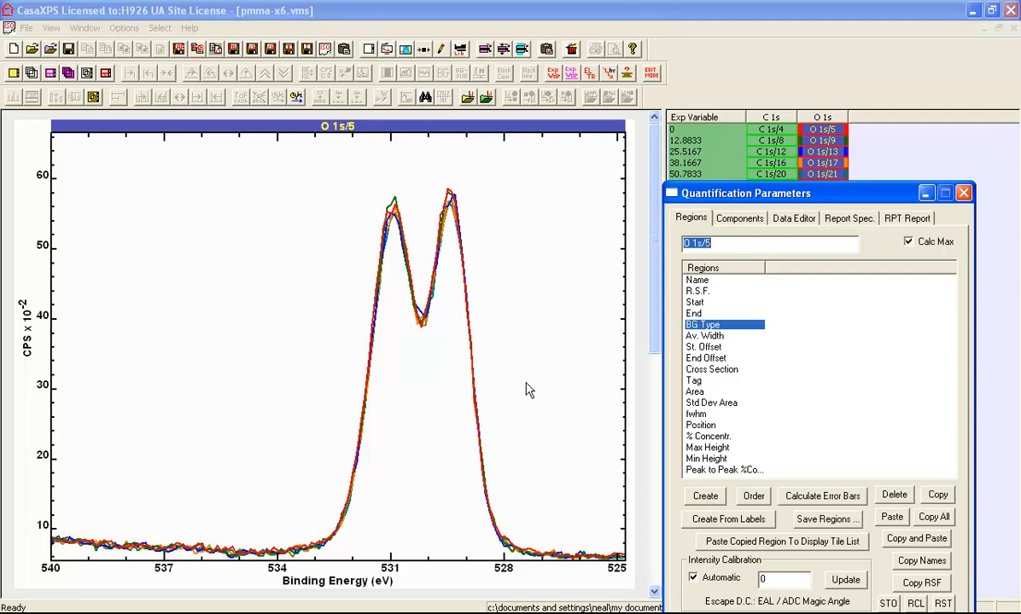
pyautogui.click(815, 142)
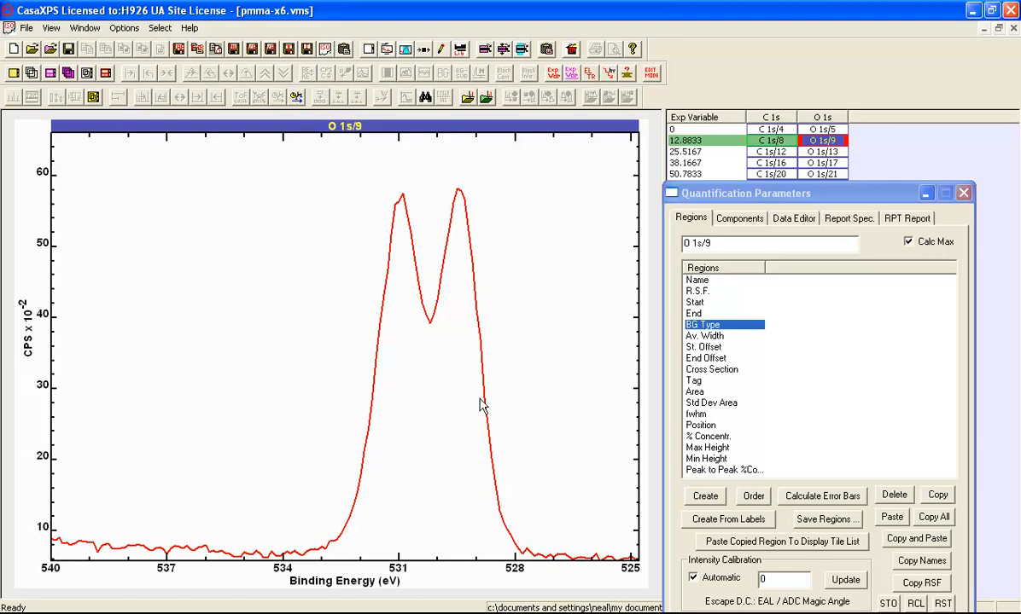
pyautogui.click(704, 497)
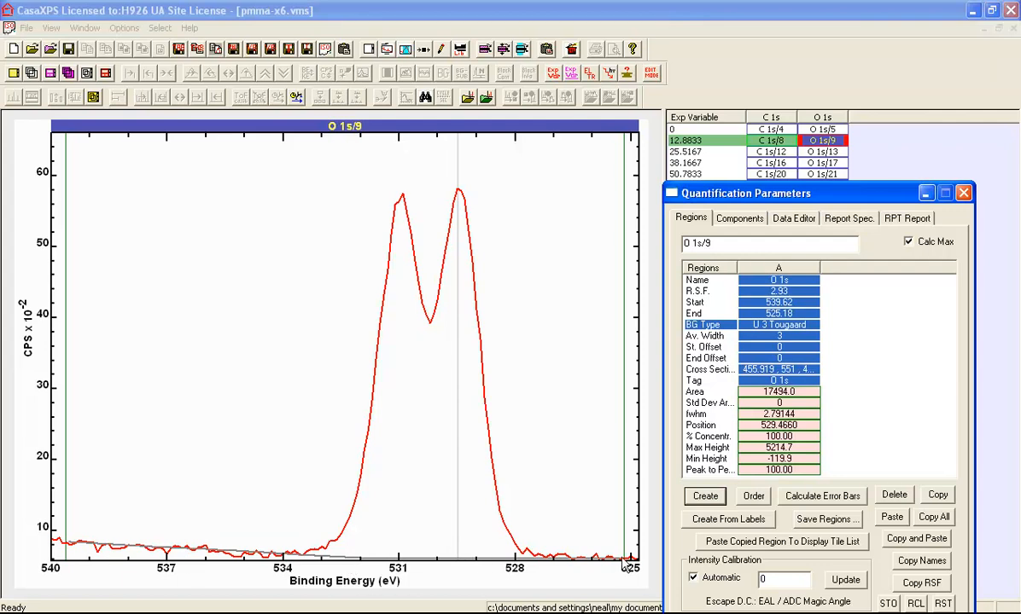
# Examine the O 1s/9 region's background type and cross-section parameters, and the background curve along the spectrum's baseline.
pyautogui.click(801, 325)
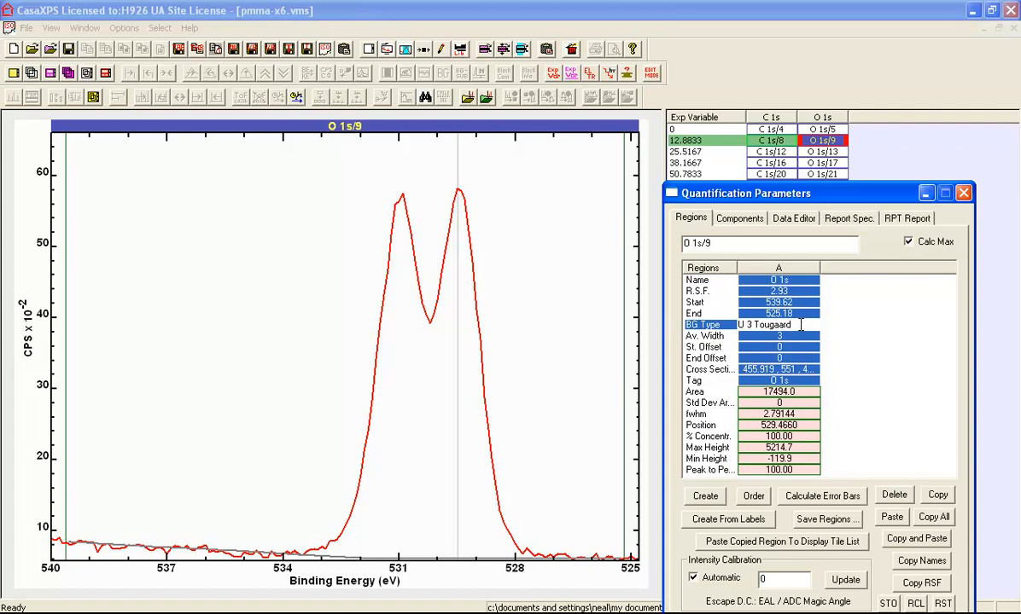
pyautogui.click(808, 325)
pyautogui.click(802, 371)
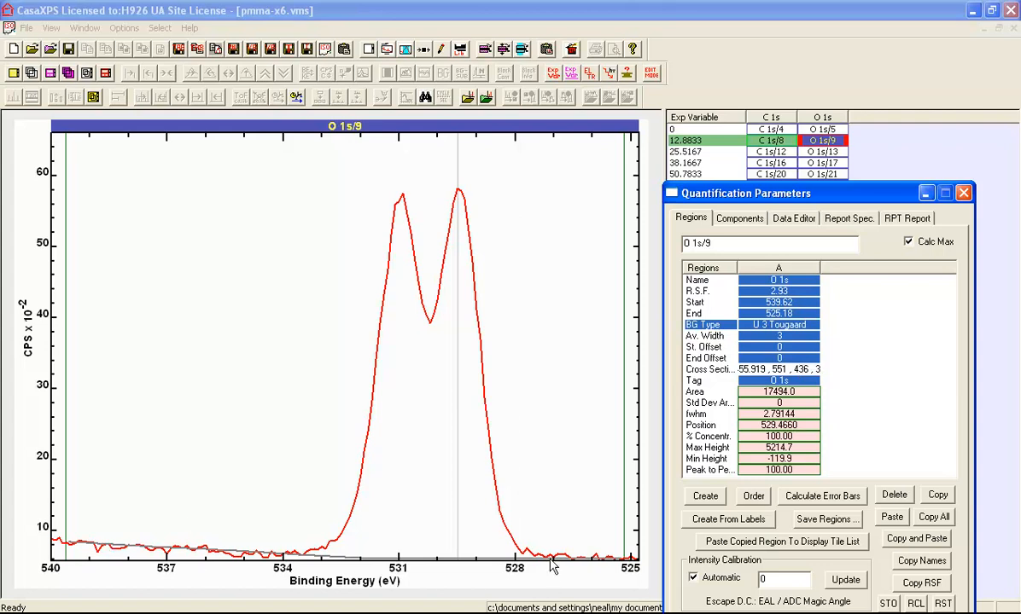
pyautogui.click(36, 115)
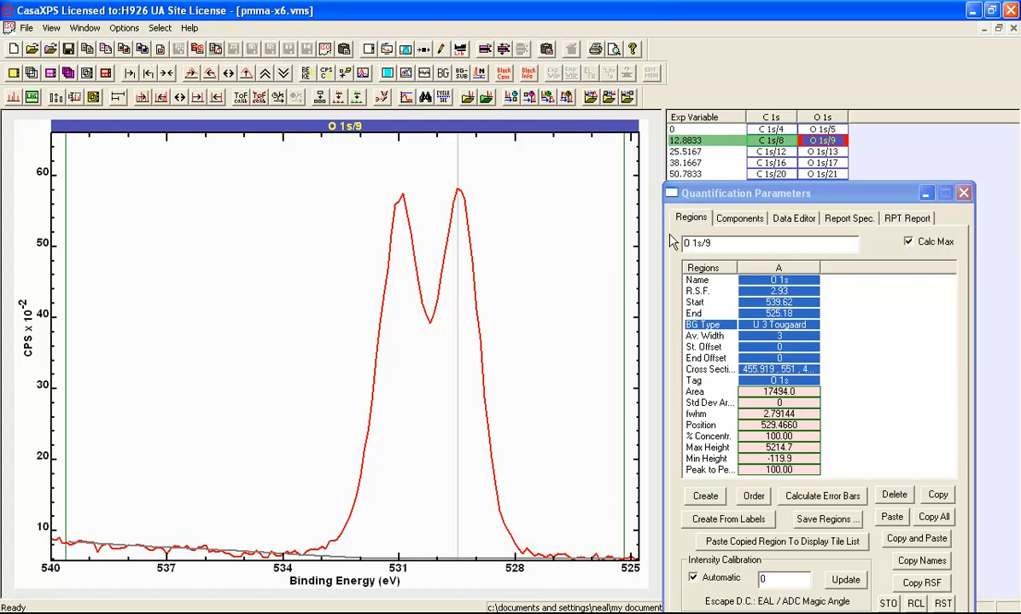
pyautogui.click(848, 219)
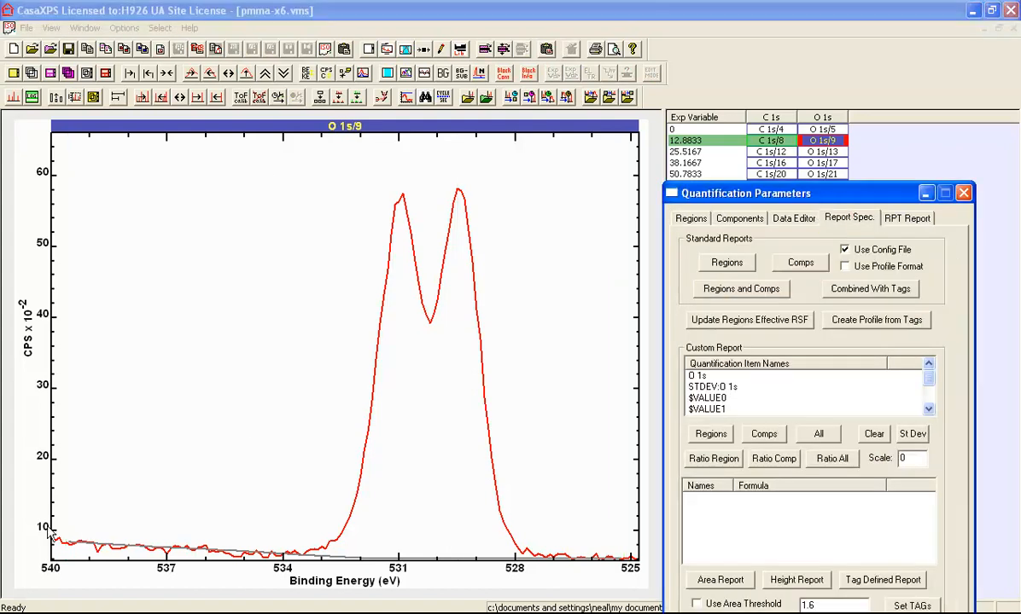
pyautogui.moveTo(50, 534)
pyautogui.mouseDown()
pyautogui.moveTo(564, 546)
pyautogui.moveTo(640, 574)
pyautogui.moveTo(381, 527)
pyautogui.mouseUp()
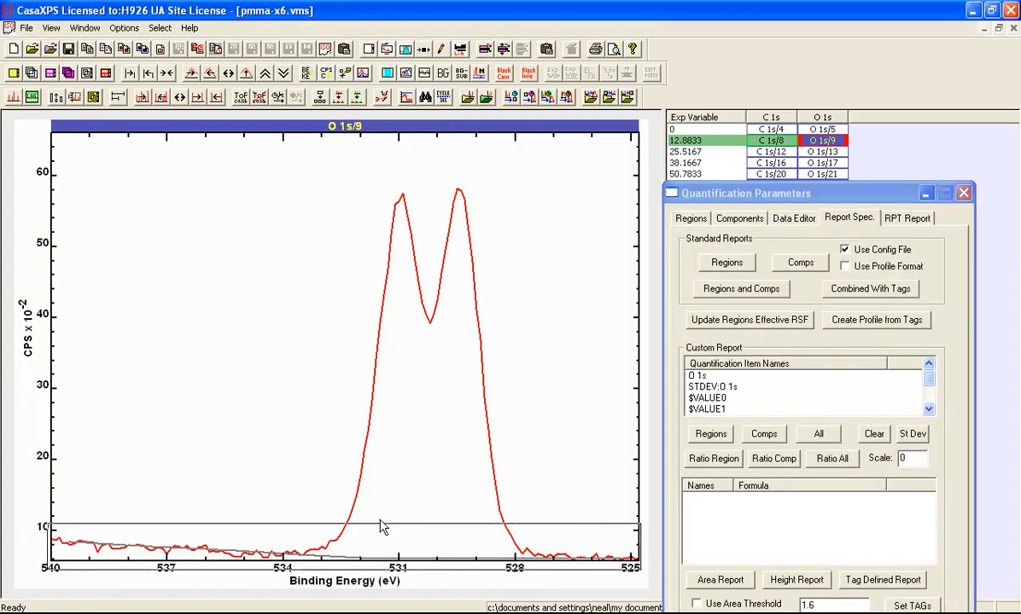
pyautogui.click(258, 531)
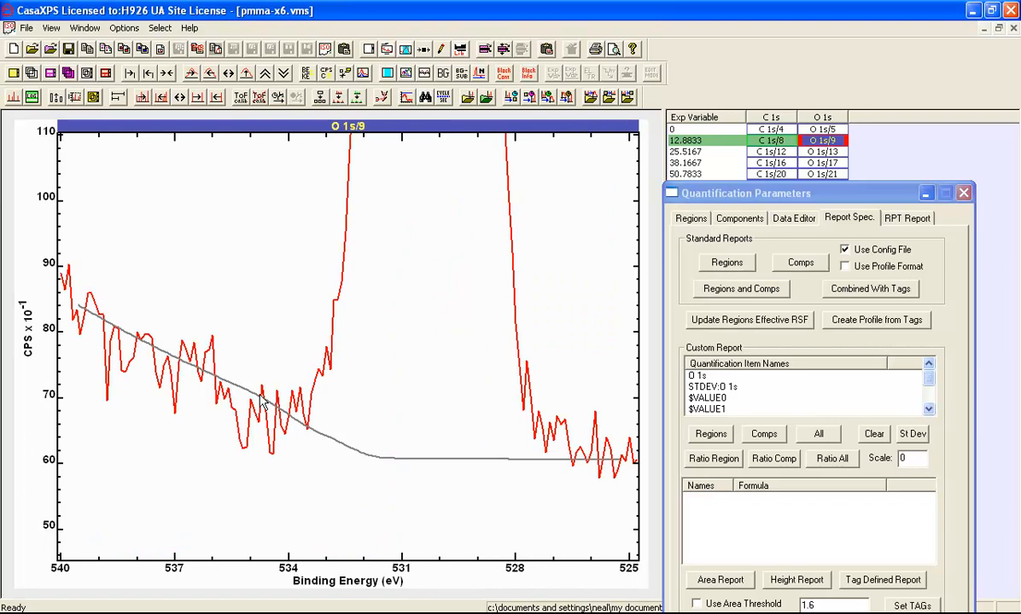
pyautogui.moveTo(58, 243); pyautogui.dragTo(605, 495)
pyautogui.click(431, 324)
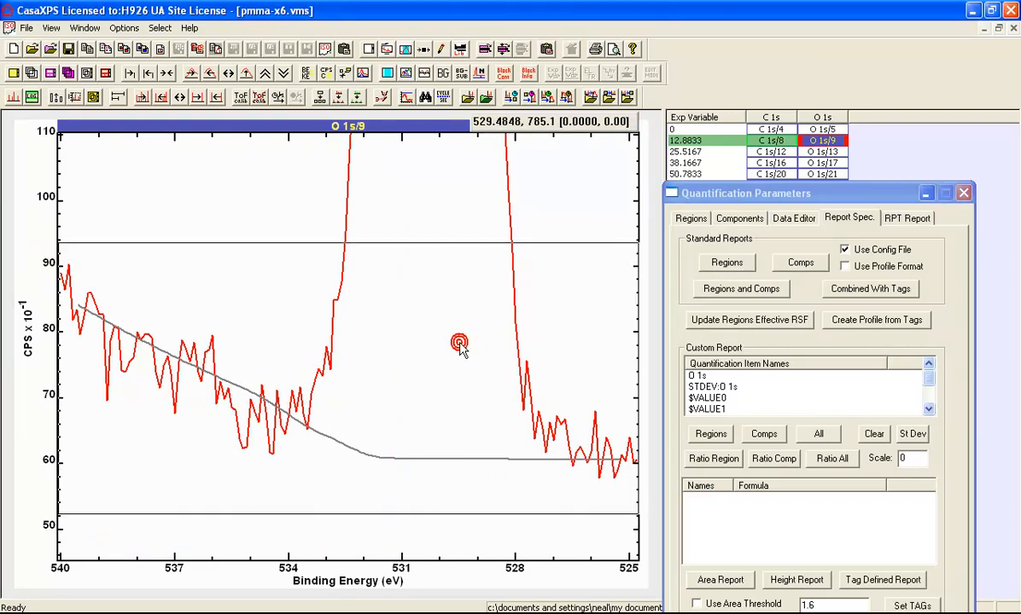
# Set the last cross-section parameter of the O 1s/9 region's U 3 Tougaard background to 0.
pyautogui.click(691, 218)
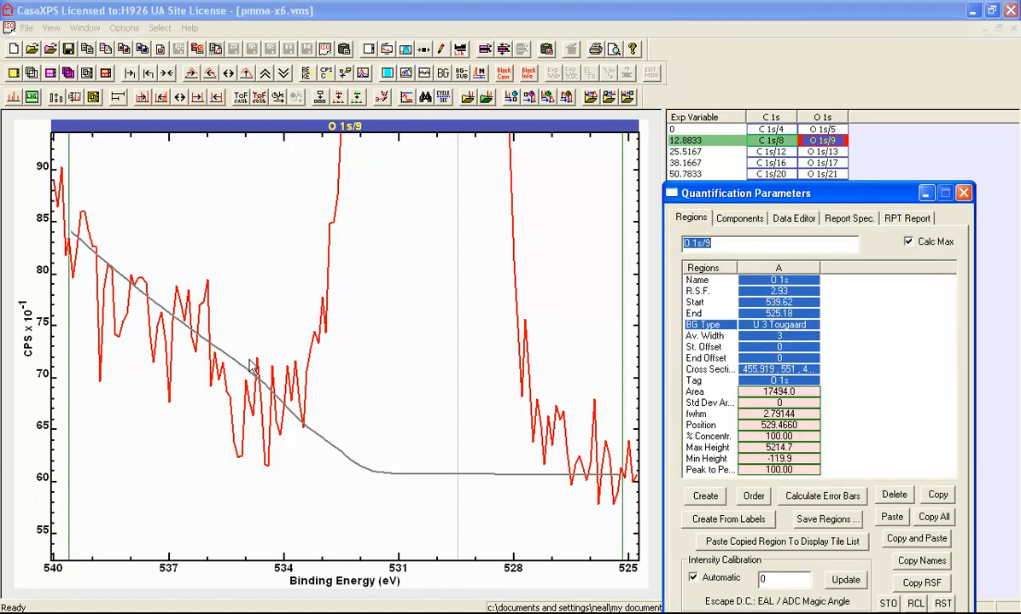
pyautogui.click(778, 368)
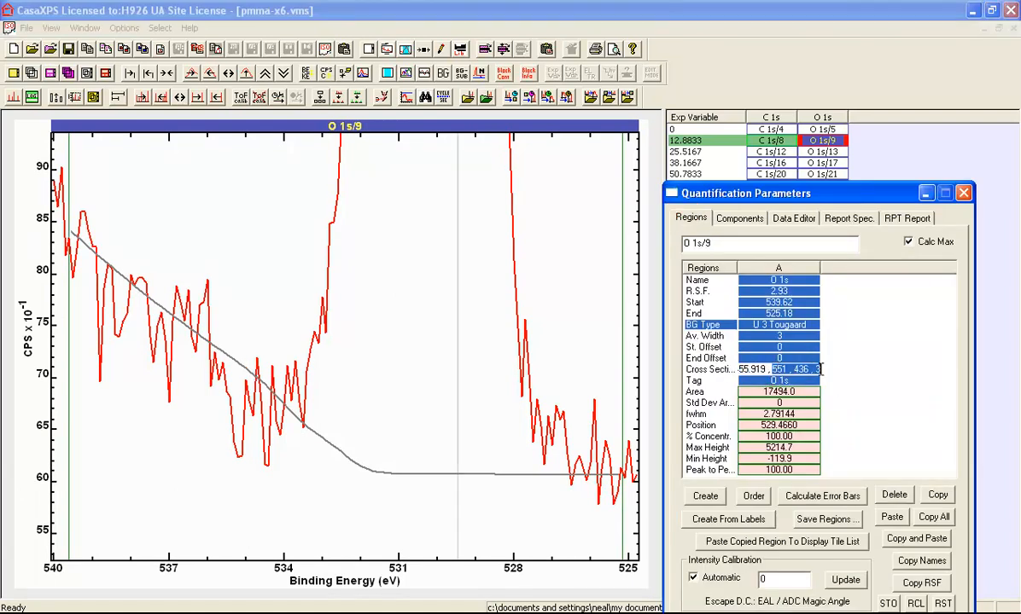
pyautogui.moveTo(772, 368); pyautogui.dragTo(819, 369)
pyautogui.click(805, 370)
pyautogui.click(817, 369)
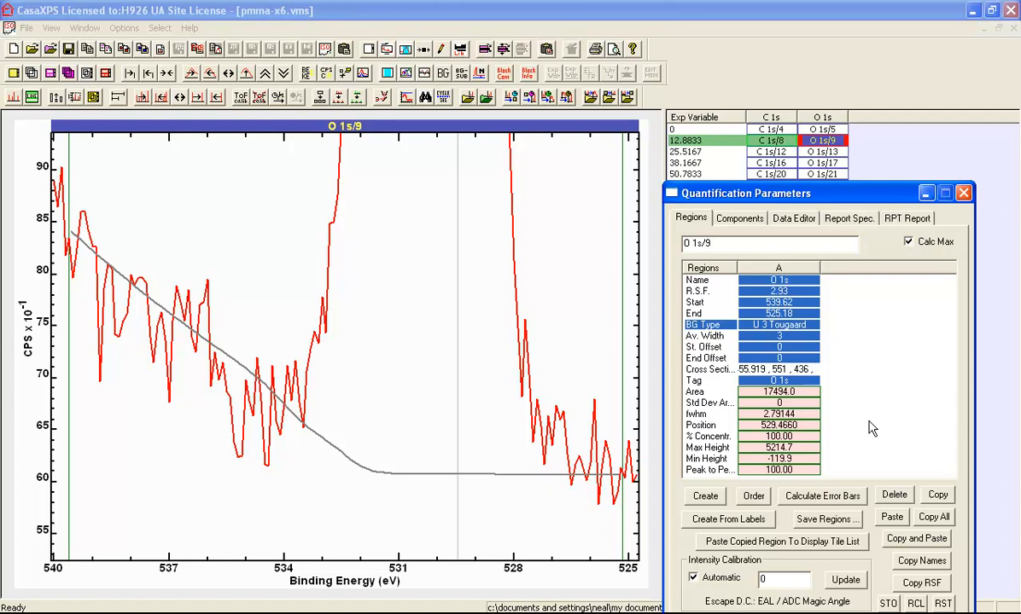
pyautogui.write('0')
pyautogui.press('Return')
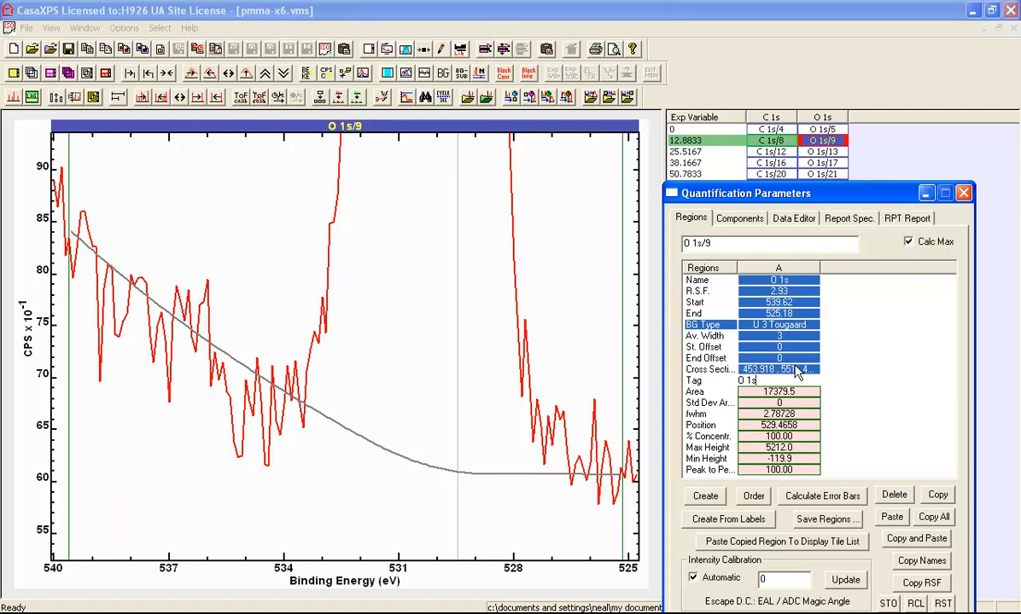
# Set the last cross-section parameter of the O 1s/9 region to 2.
pyautogui.click(797, 367)
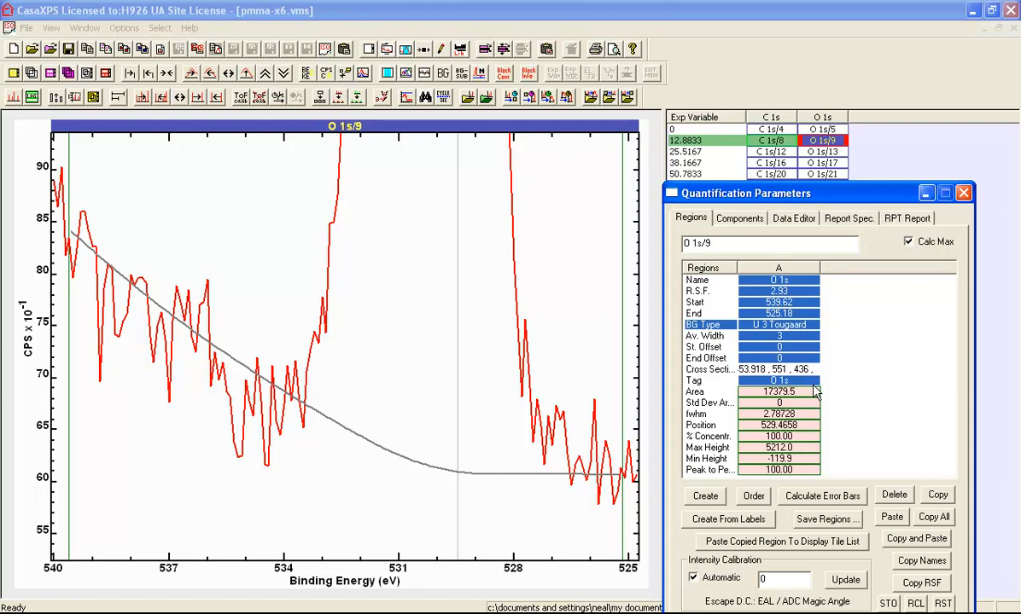
pyautogui.write('2')
pyautogui.press('Return')
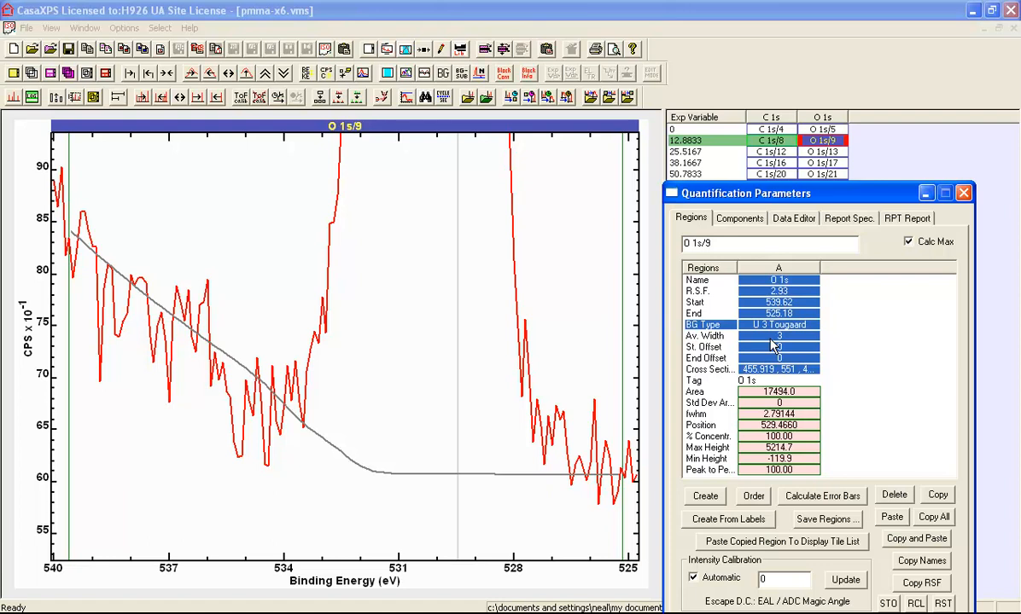
# Propagate the quantification region from O 1s/9 to the O 1s/17 spectrum.
pyautogui.click(821, 163)
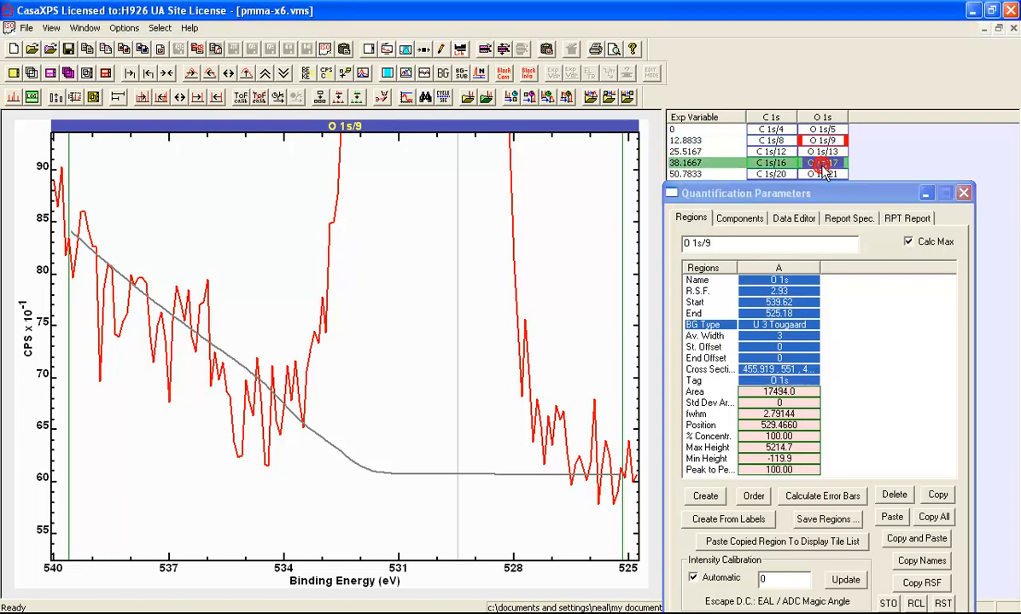
pyautogui.rightClick(470, 246)
pyautogui.click(348, 172)
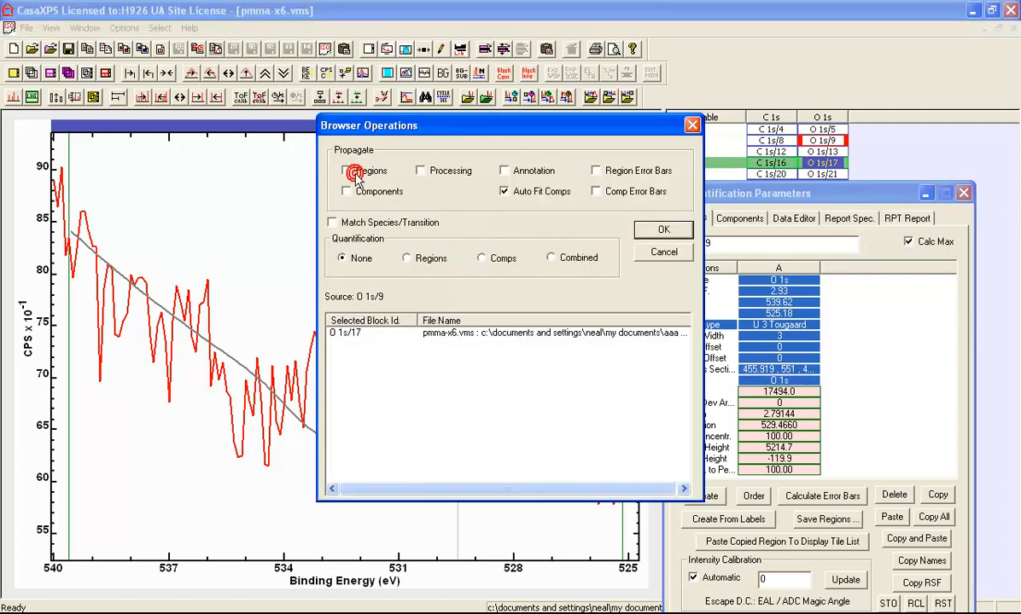
pyautogui.click(663, 230)
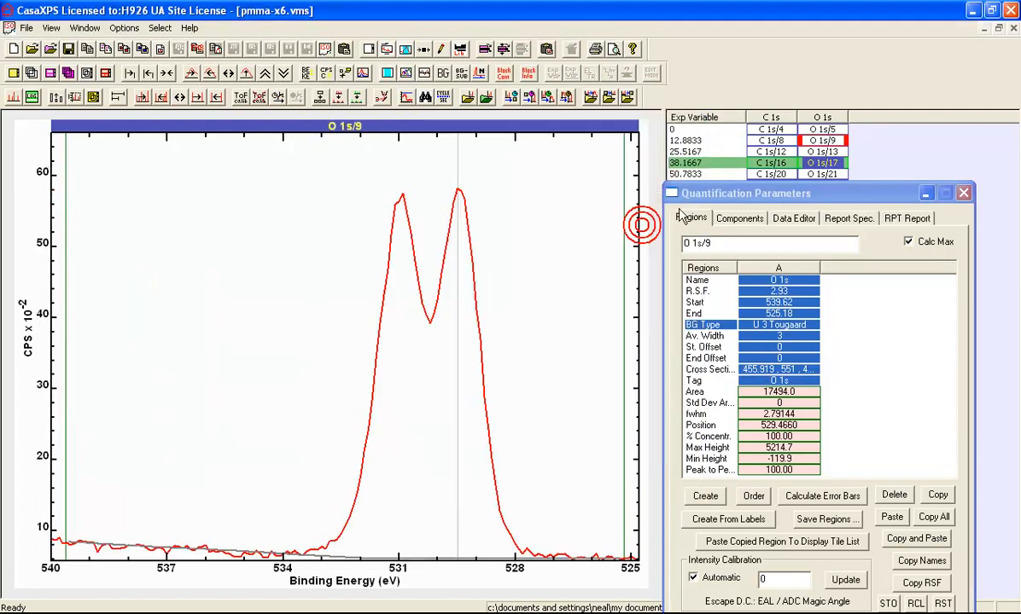
# Display the O 1s/17 spectrum and set its region's background type to Shirley.
pyautogui.click(830, 164)
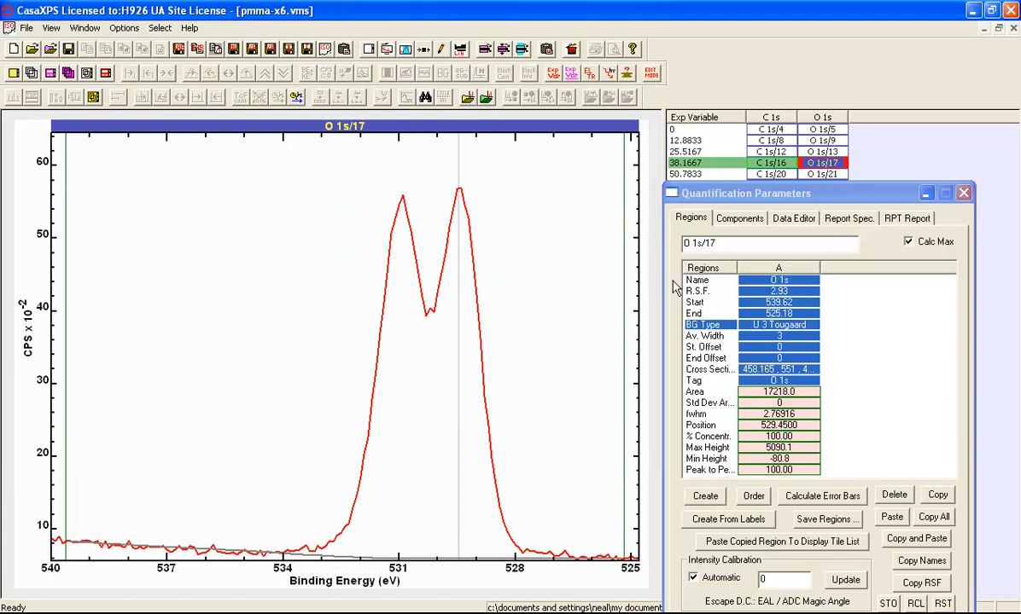
pyautogui.click(788, 326)
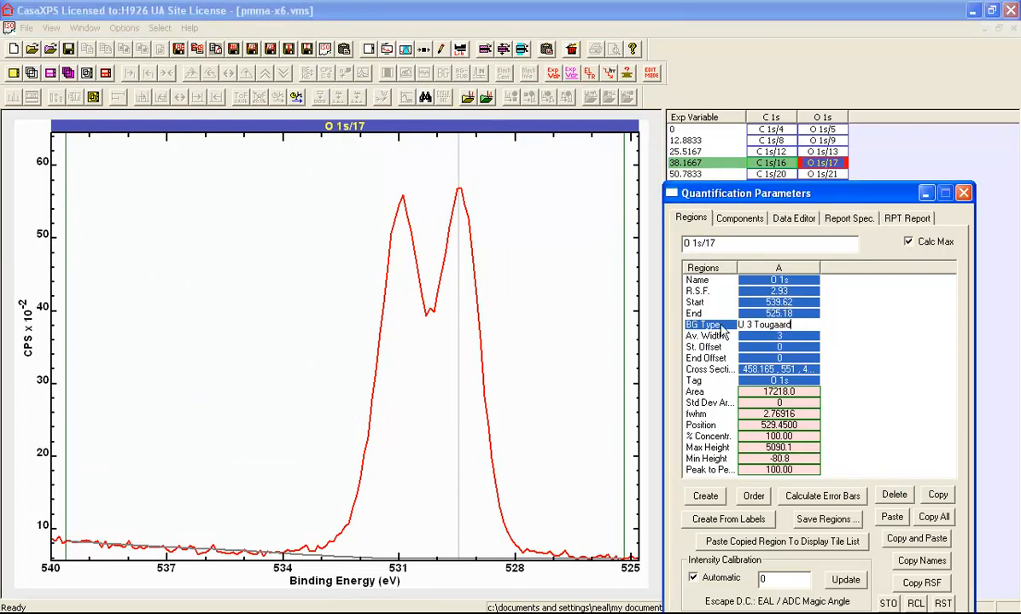
pyautogui.click(721, 326)
pyautogui.click(722, 294)
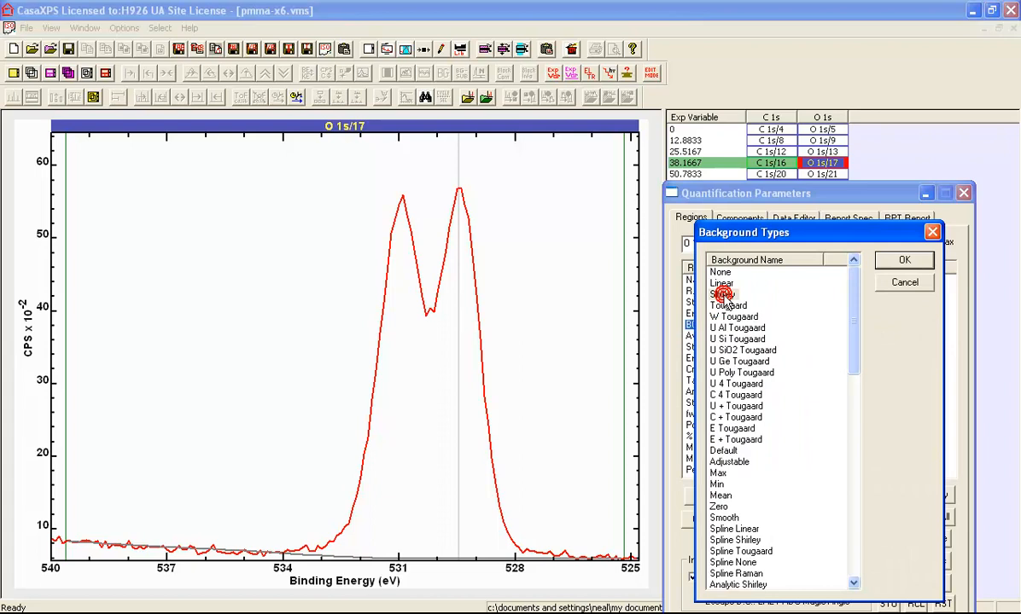
pyautogui.click(892, 266)
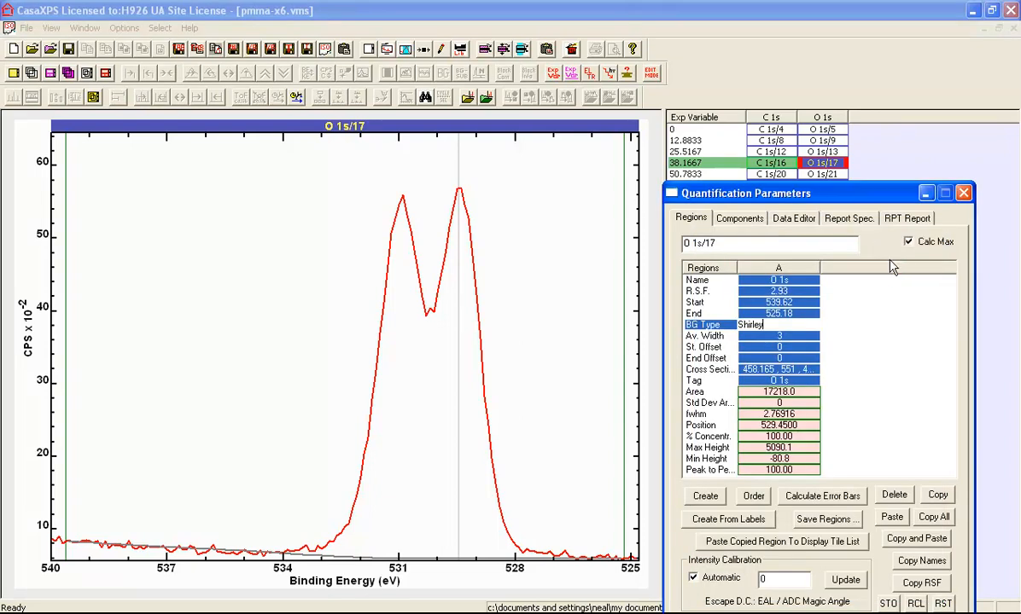
pyautogui.press('Return')
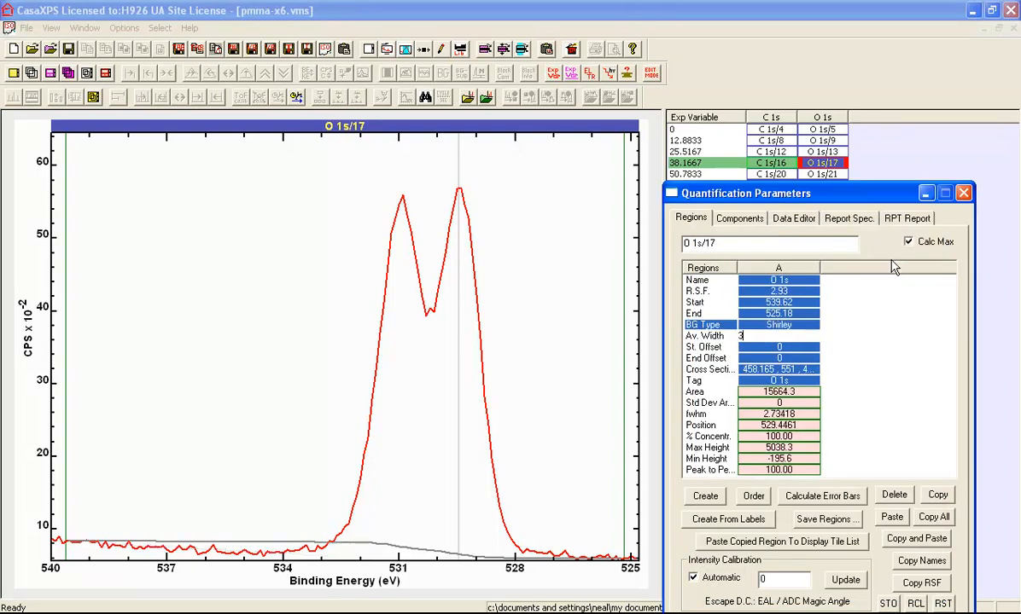
# Move the high-binding-energy limit of the O 1s/17 quantification region in to about 534.9 eV, just before the peaks.
pyautogui.click(28, 503)
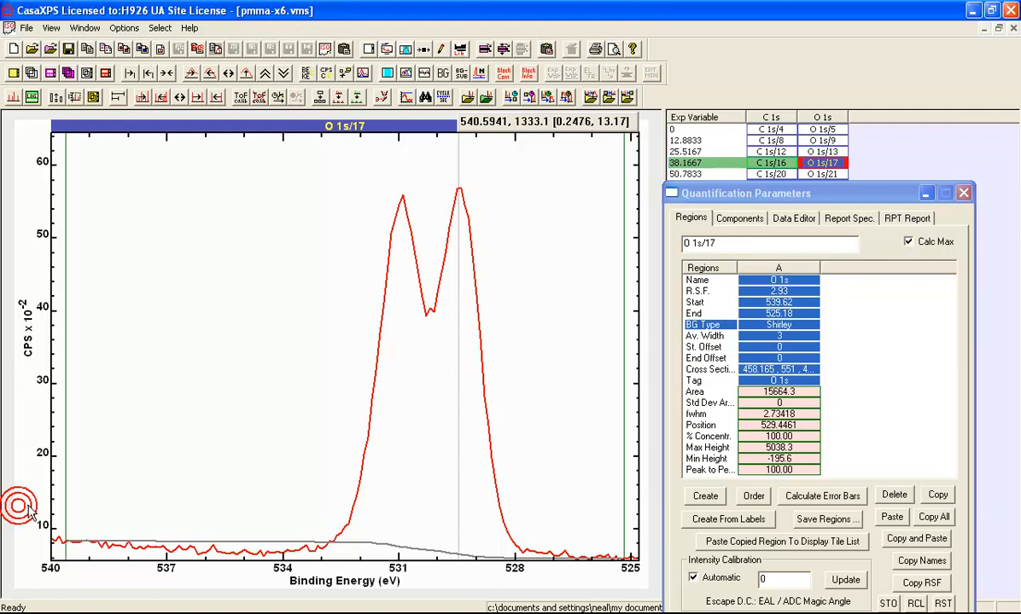
pyautogui.moveTo(28, 507); pyautogui.dragTo(636, 570)
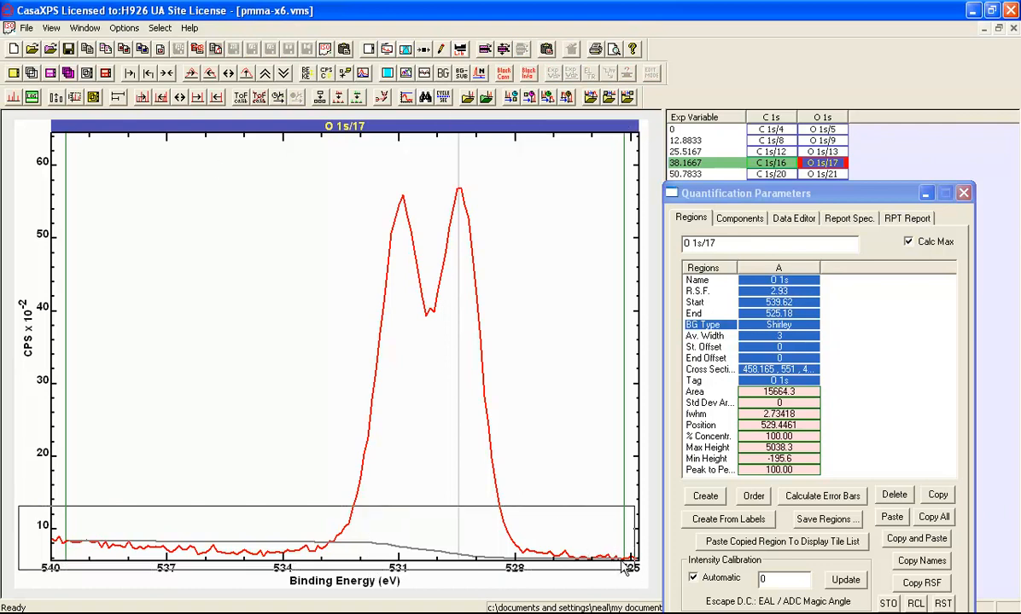
pyautogui.click(134, 74)
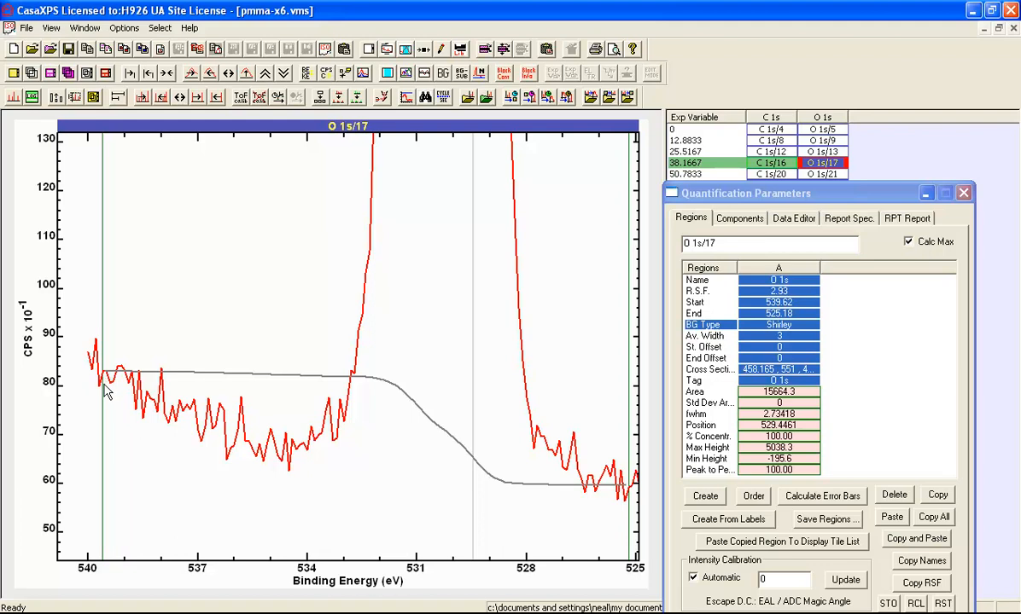
pyautogui.moveTo(104, 384)
pyautogui.mouseDown()
pyautogui.moveTo(198, 392)
pyautogui.moveTo(274, 416)
pyautogui.mouseUp()
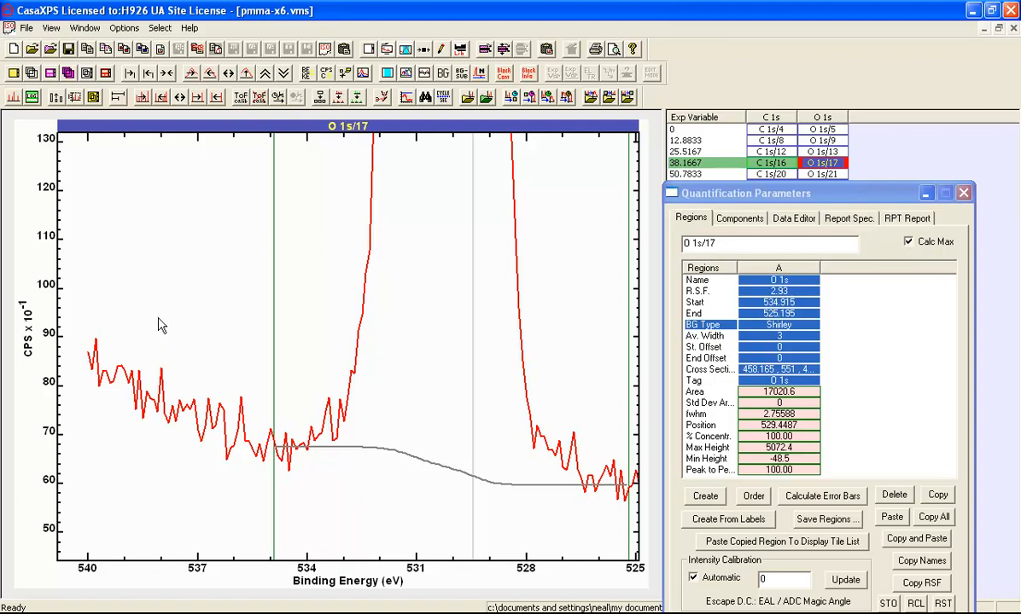
pyautogui.moveTo(158, 318); pyautogui.dragTo(649, 560)
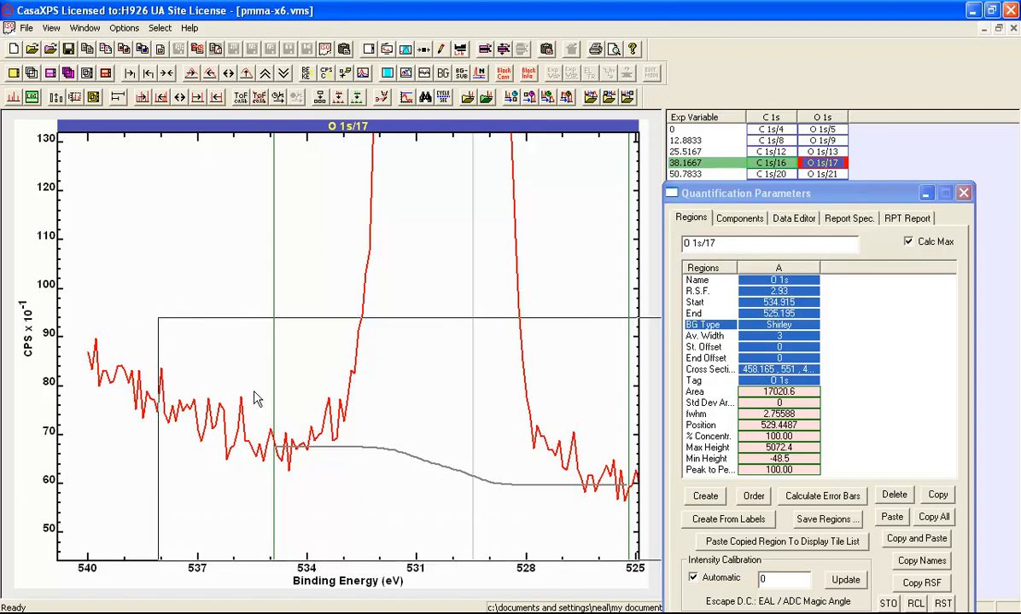
pyautogui.click(196, 341)
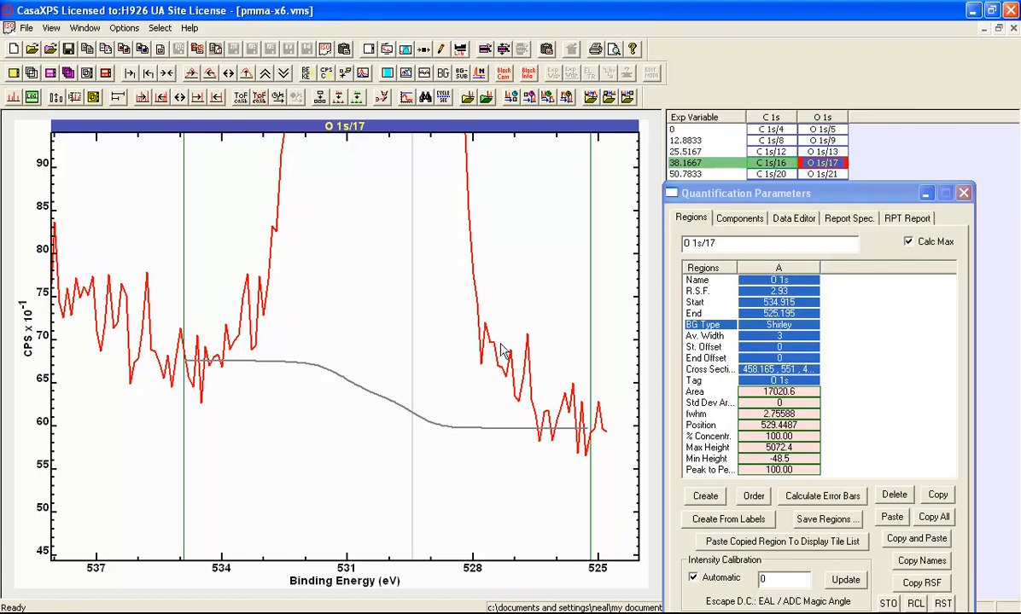
# Set the background type of the O 1s/17 region to Offset Shirley.
pyautogui.click(759, 327)
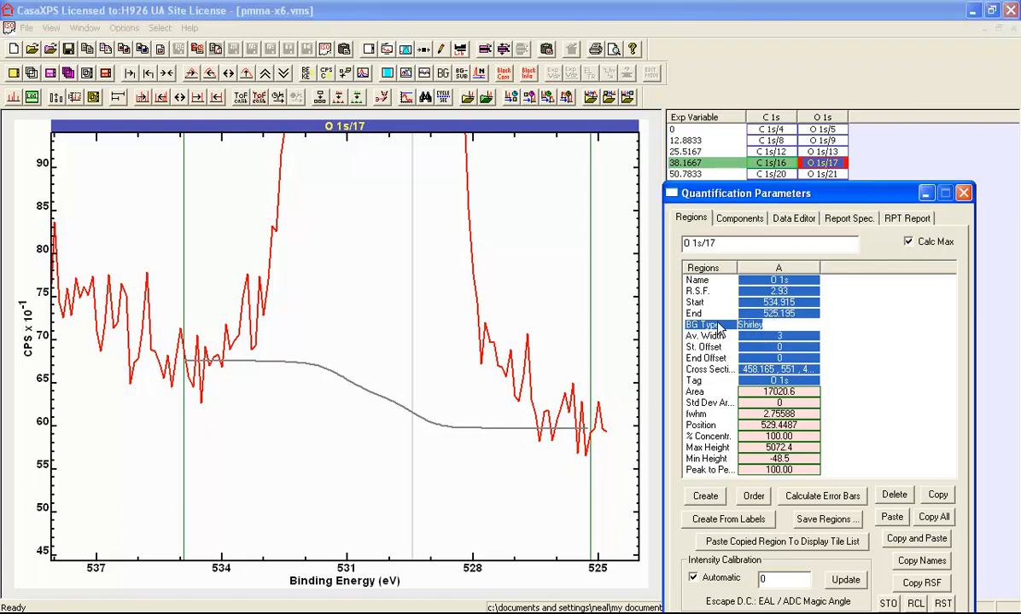
pyautogui.write('os')
pyautogui.press('Return')
pyautogui.press('Return')
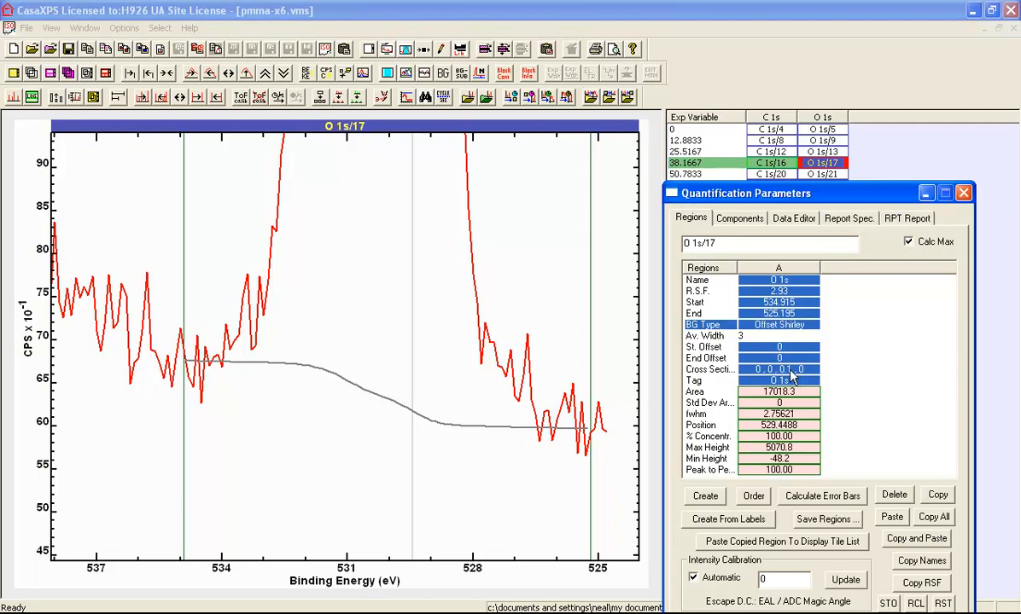
# Set the third cross-section parameter of the O 1s/17 region's Offset Shirley background to 1.
pyautogui.click(791, 369)
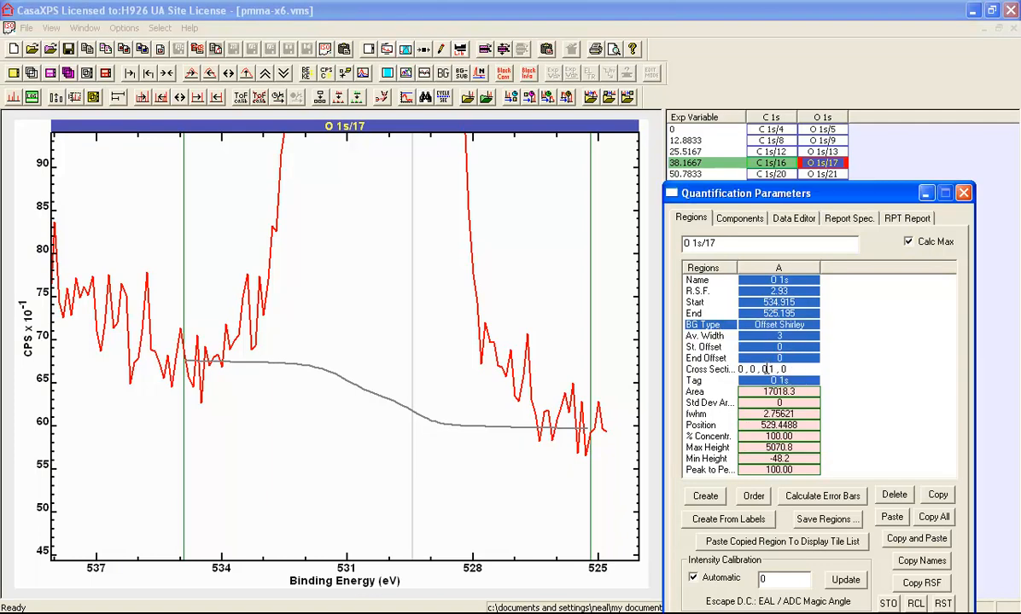
pyautogui.moveTo(762, 370); pyautogui.dragTo(785, 369)
pyautogui.click(765, 370)
pyautogui.moveTo(760, 369); pyautogui.dragTo(772, 370)
pyautogui.write('1')
pyautogui.press('Return')
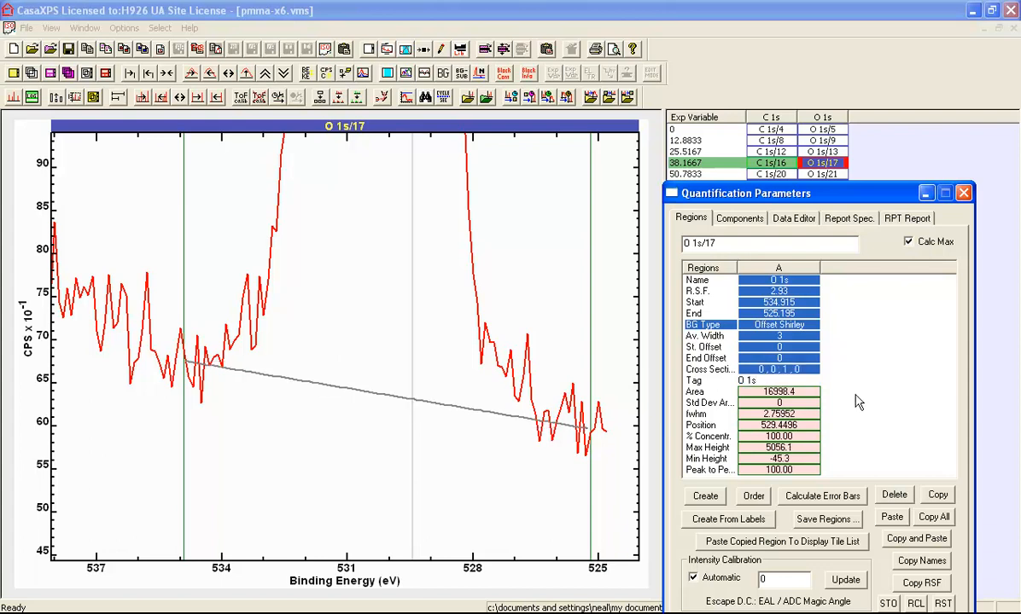
# Set the third cross-section parameter of the Offset Shirley background to 0 and the last one to 3.
pyautogui.click(762, 369)
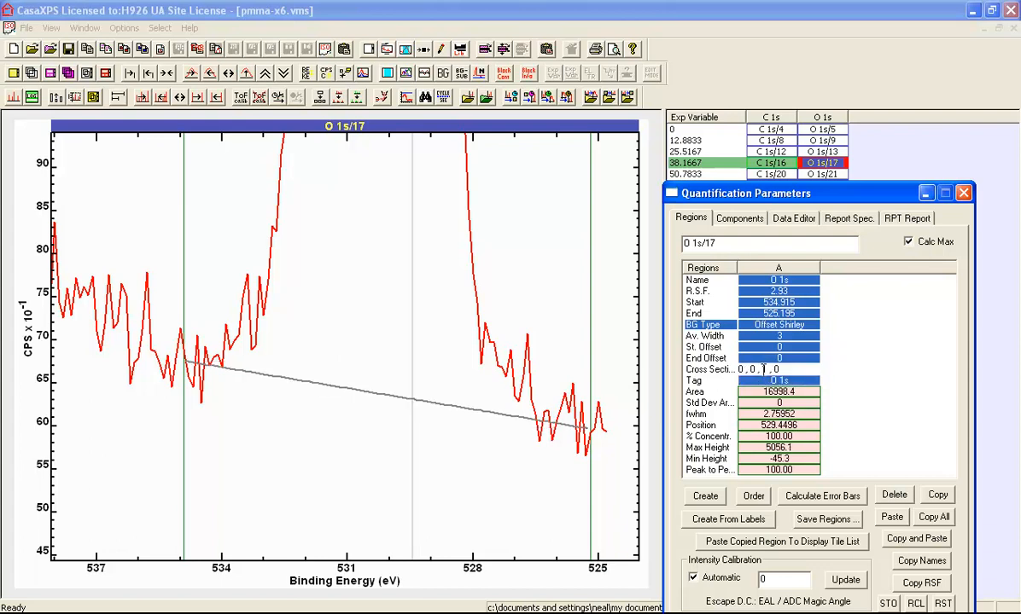
pyautogui.click(767, 371)
pyautogui.press('Return')
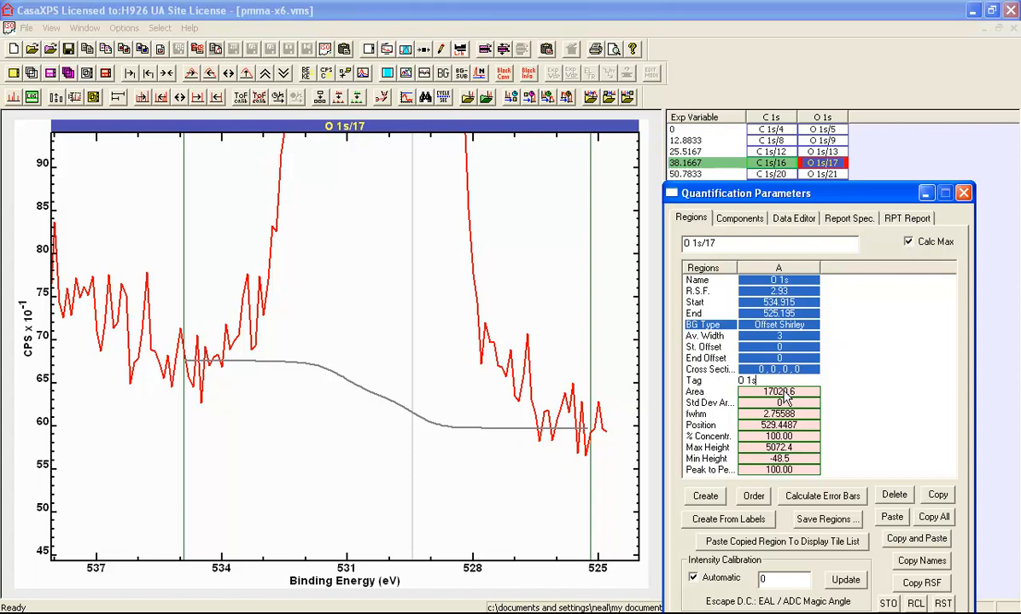
pyautogui.click(800, 370)
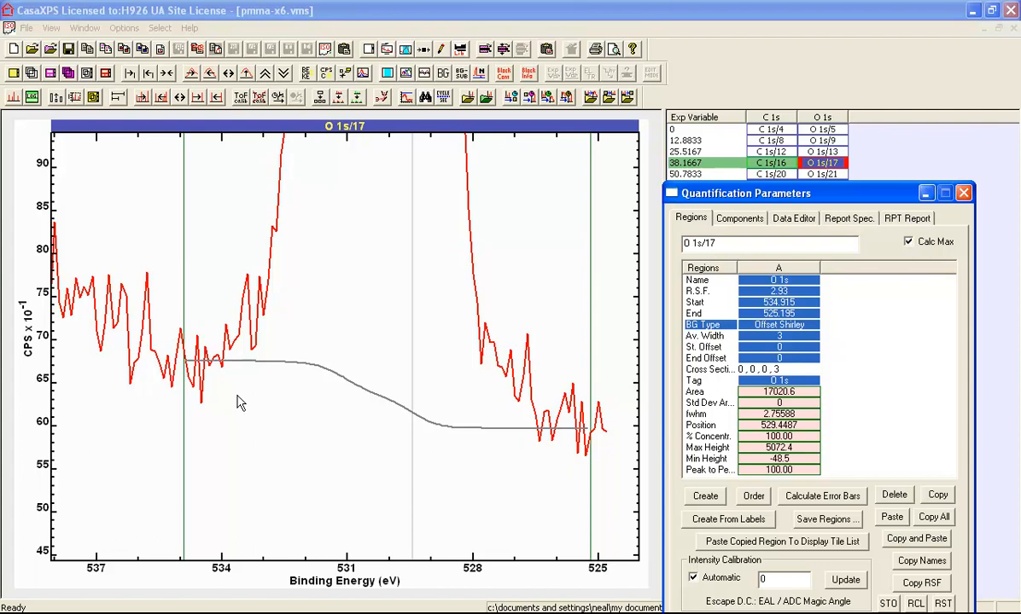
pyautogui.press('Return')
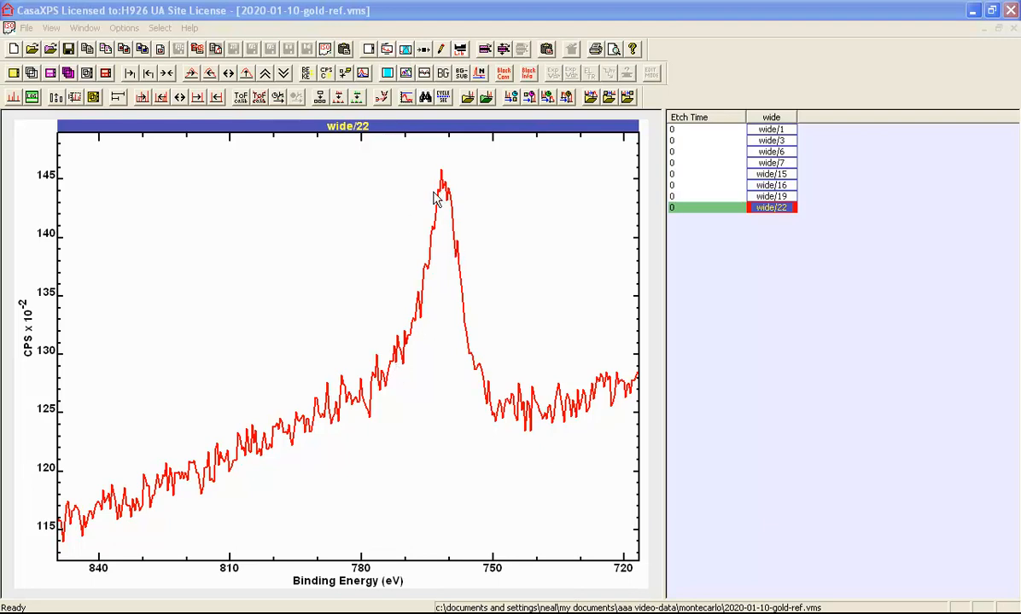
# Create a quantification region on the wide/22 spectrum of the 2020-01-10-gold-ref file.
pyautogui.click(404, 48)
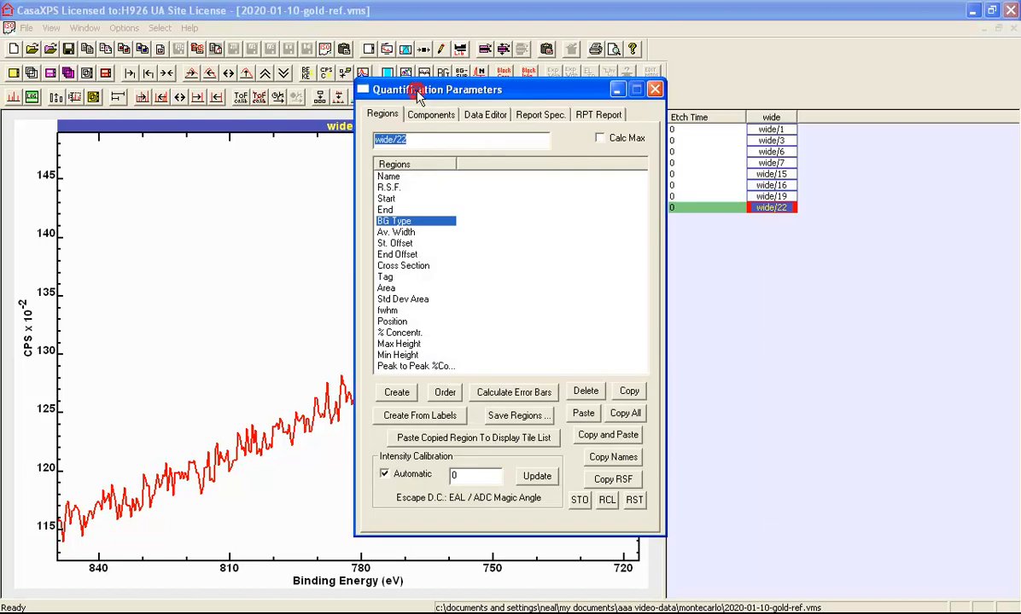
pyautogui.moveTo(418, 96)
pyautogui.mouseDown()
pyautogui.moveTo(731, 115)
pyautogui.moveTo(749, 147)
pyautogui.mouseUp()
pyautogui.click(728, 444)
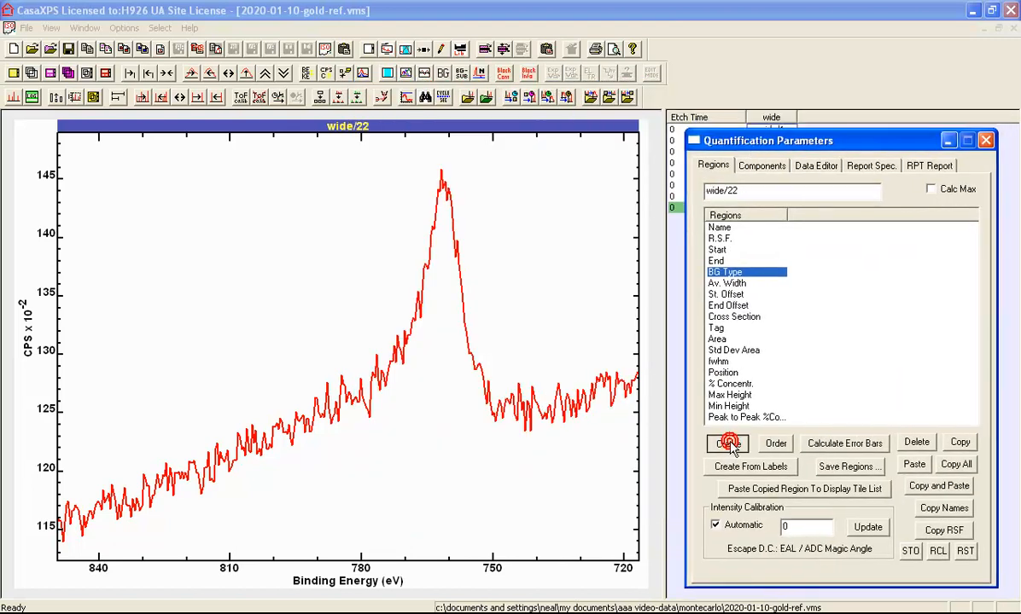
# Set the wide/22 region's background type to Linear and its averaging width to 5.
pyautogui.click(800, 271)
pyautogui.moveTo(817, 273); pyautogui.dragTo(661, 268)
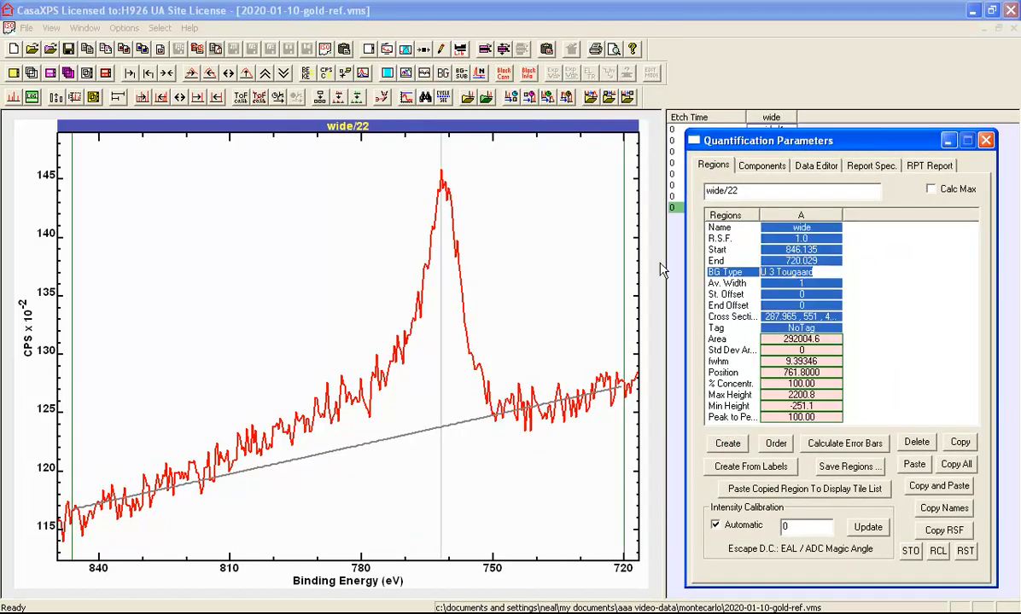
pyautogui.write('Linear')
pyautogui.press('Return')
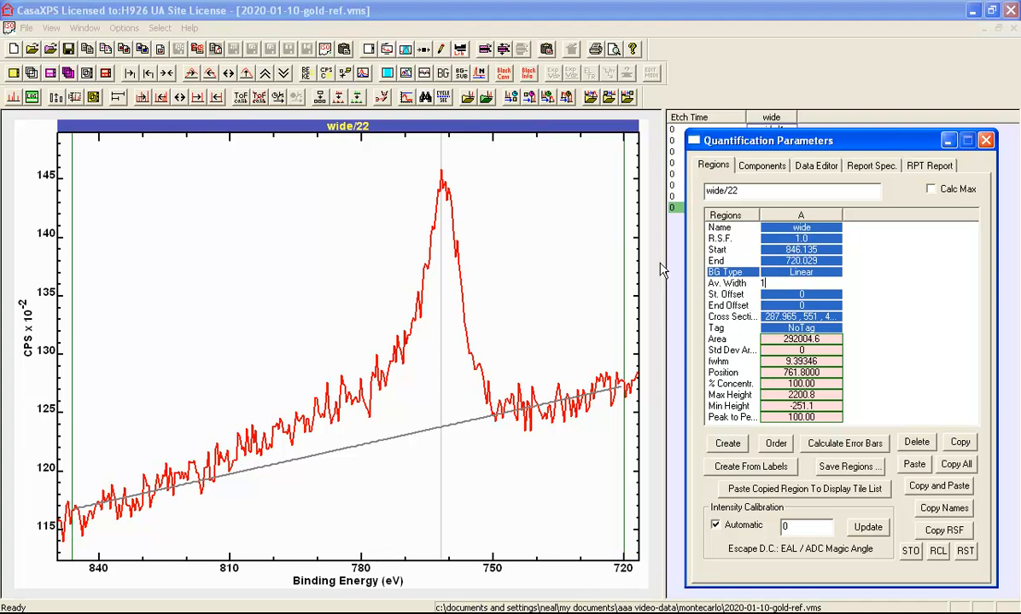
pyautogui.moveTo(786, 284); pyautogui.dragTo(754, 292)
pyautogui.write('5')
pyautogui.press('Return')
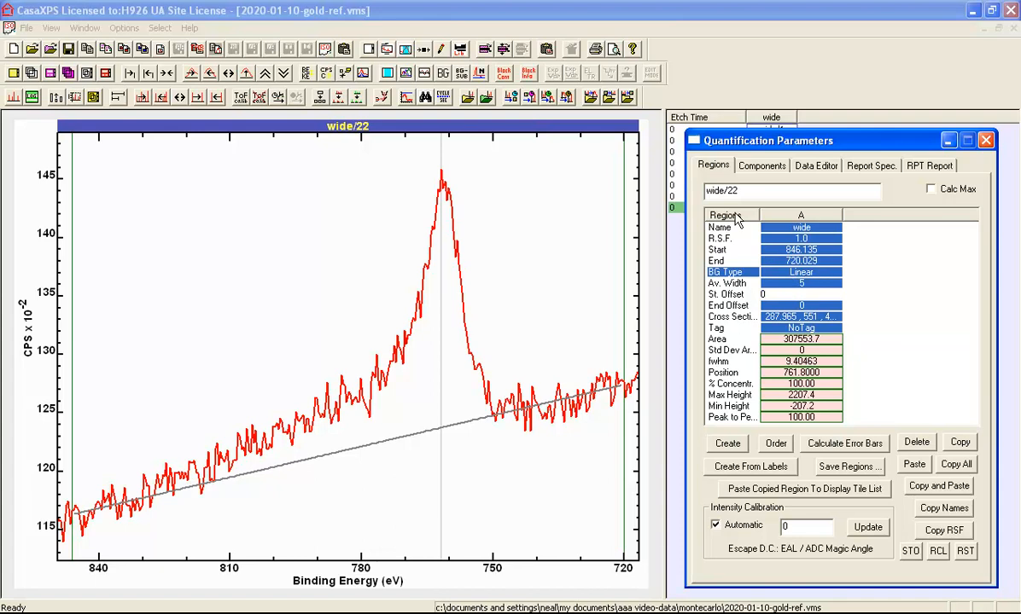
# Lower the high-binding-energy end of the wide/22 linear background well below the data, to a start offset of about 6.37.
pyautogui.click(751, 166)
pyautogui.click(74, 515)
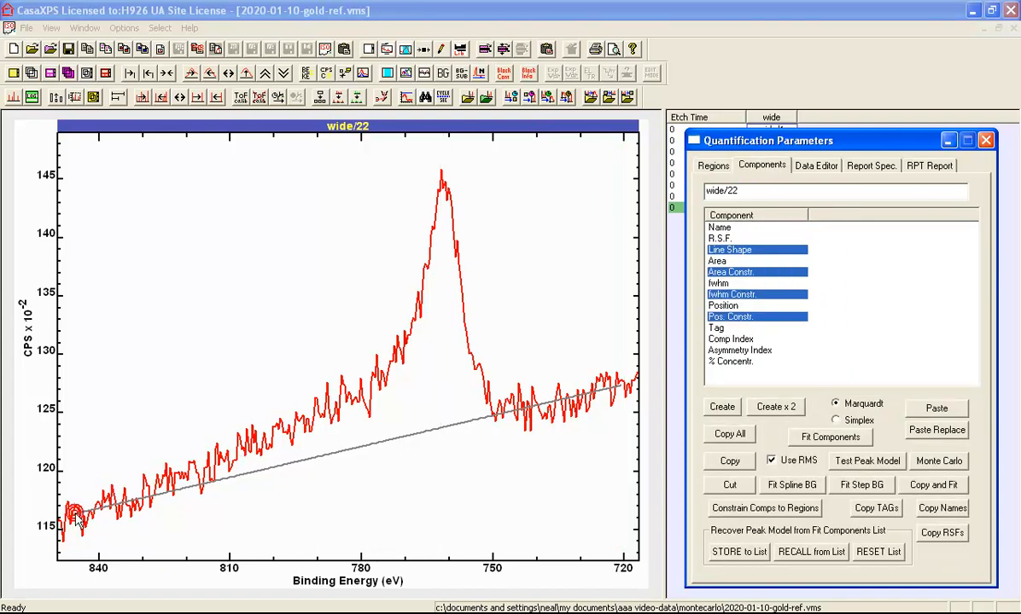
pyautogui.moveTo(75, 515); pyautogui.dragTo(130, 586)
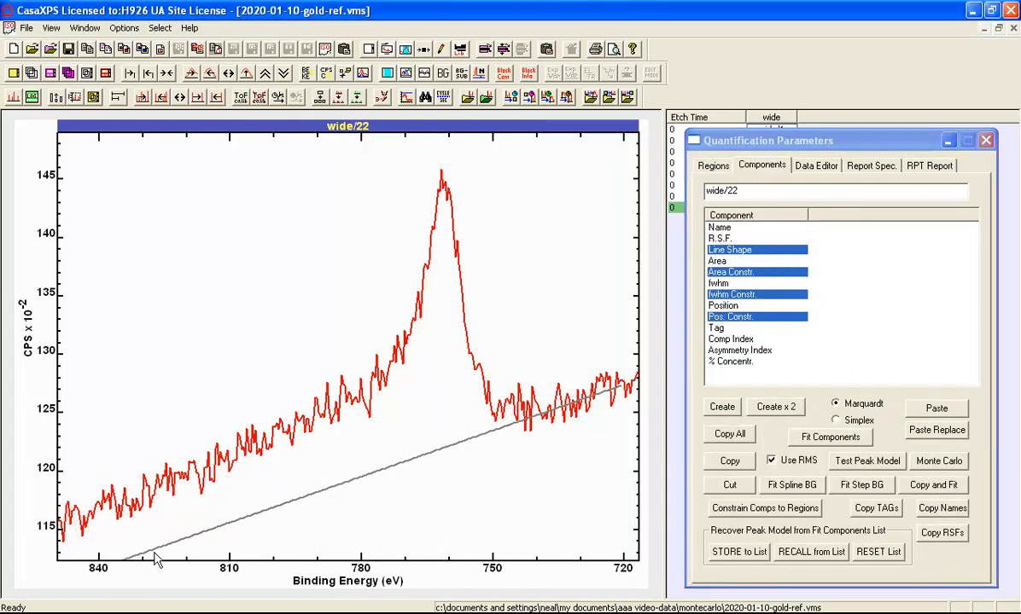
pyautogui.click(179, 99)
pyautogui.click(179, 99)
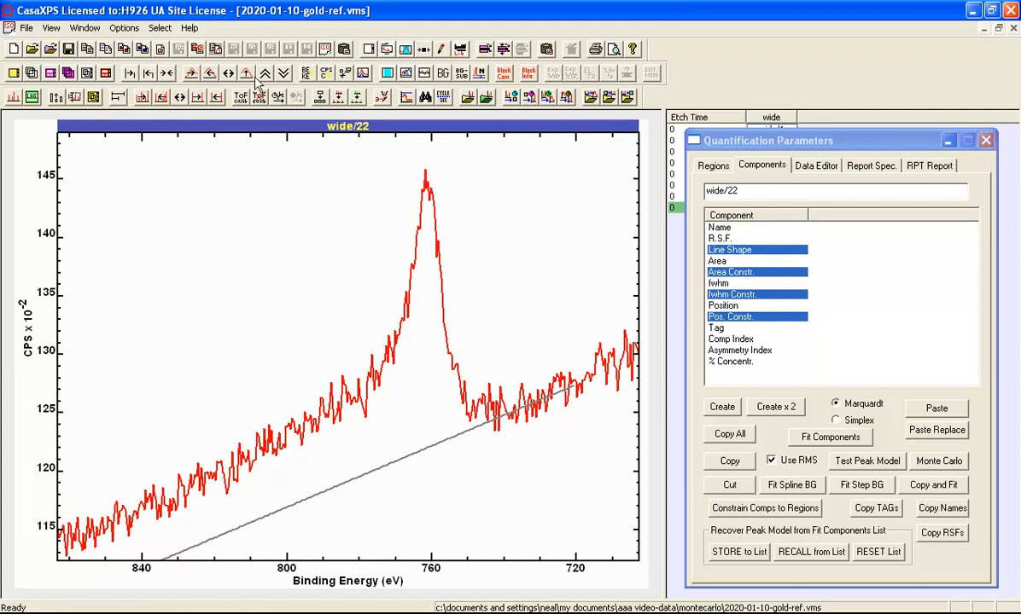
pyautogui.click(248, 74)
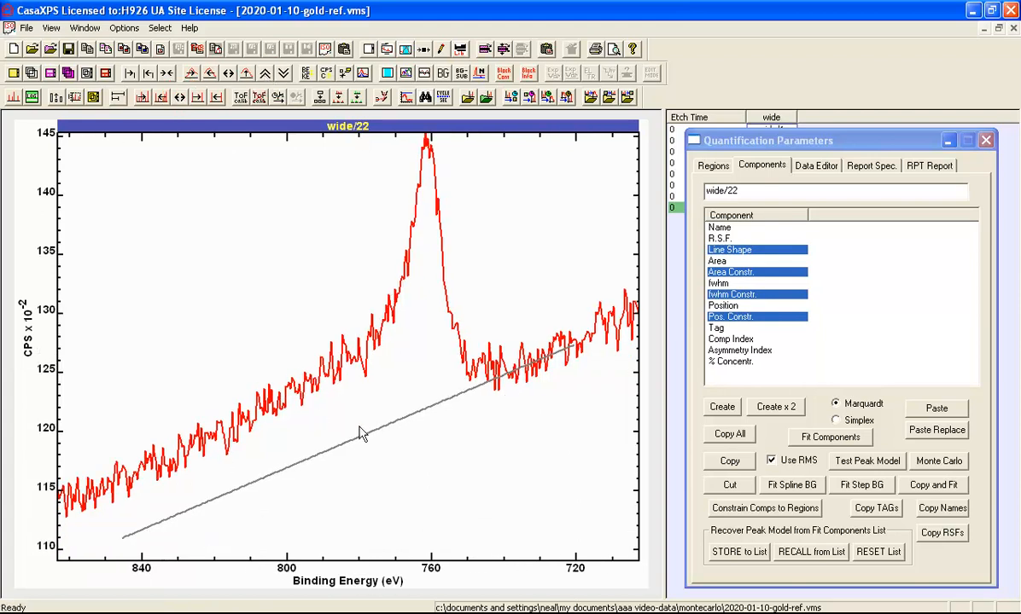
pyautogui.moveTo(124, 538); pyautogui.dragTo(132, 556)
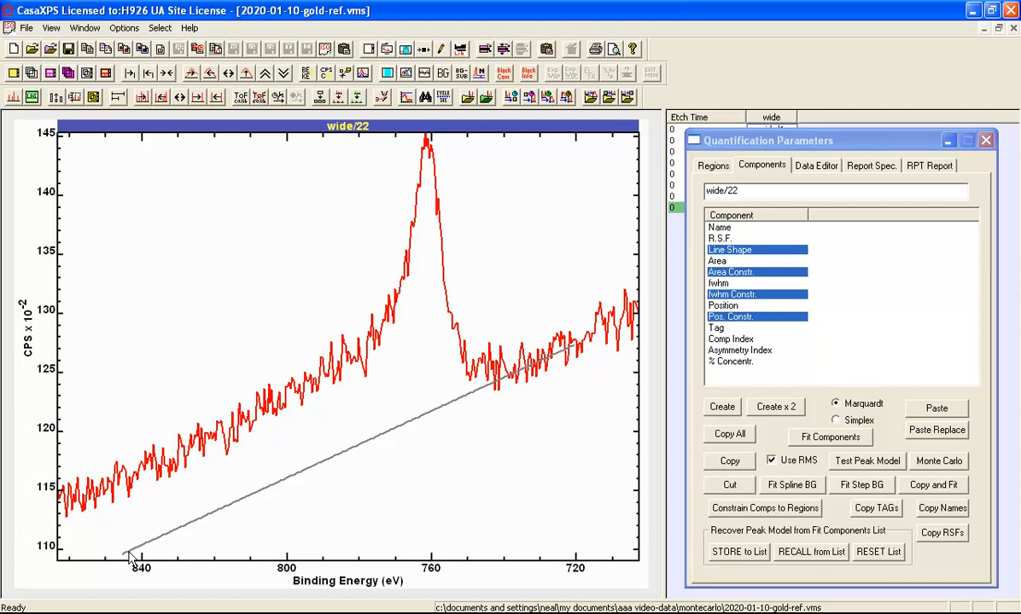
pyautogui.moveTo(129, 556); pyautogui.dragTo(128, 555)
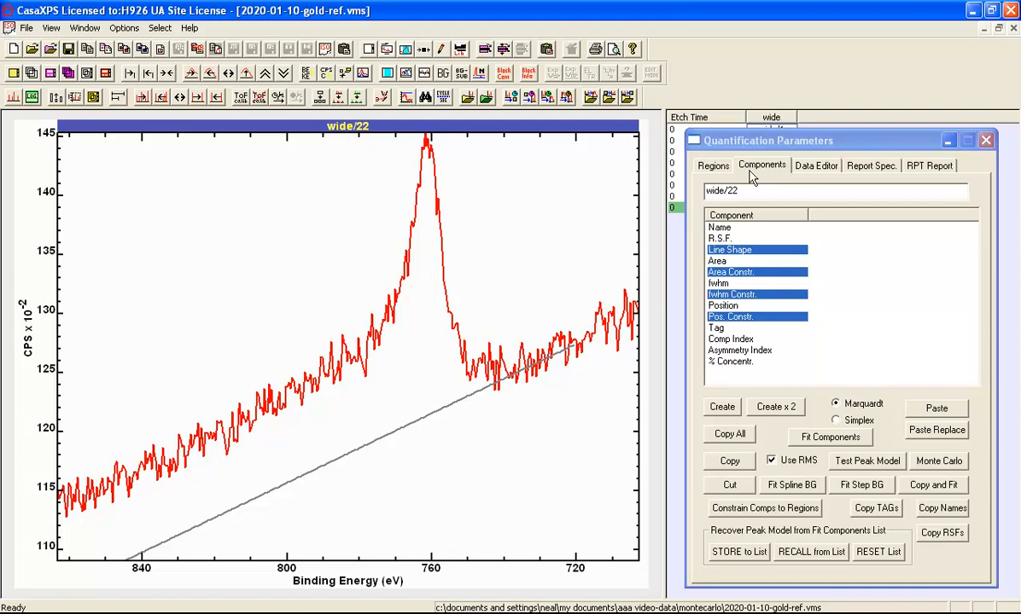
# Set the background type of the wide/22 region to L Shirley.
pyautogui.click(713, 166)
pyautogui.click(738, 272)
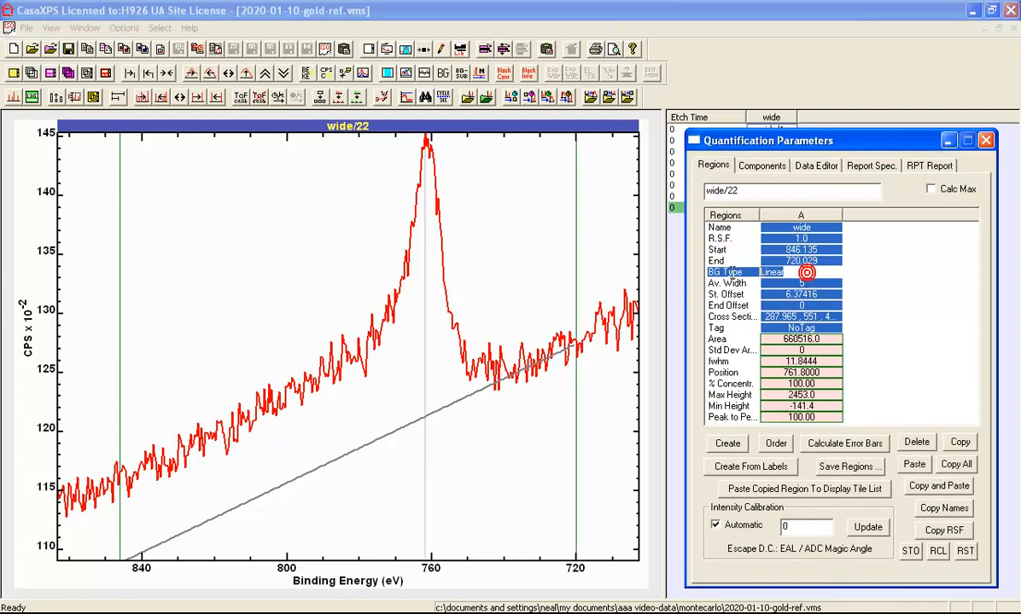
pyautogui.press('BackSpace')
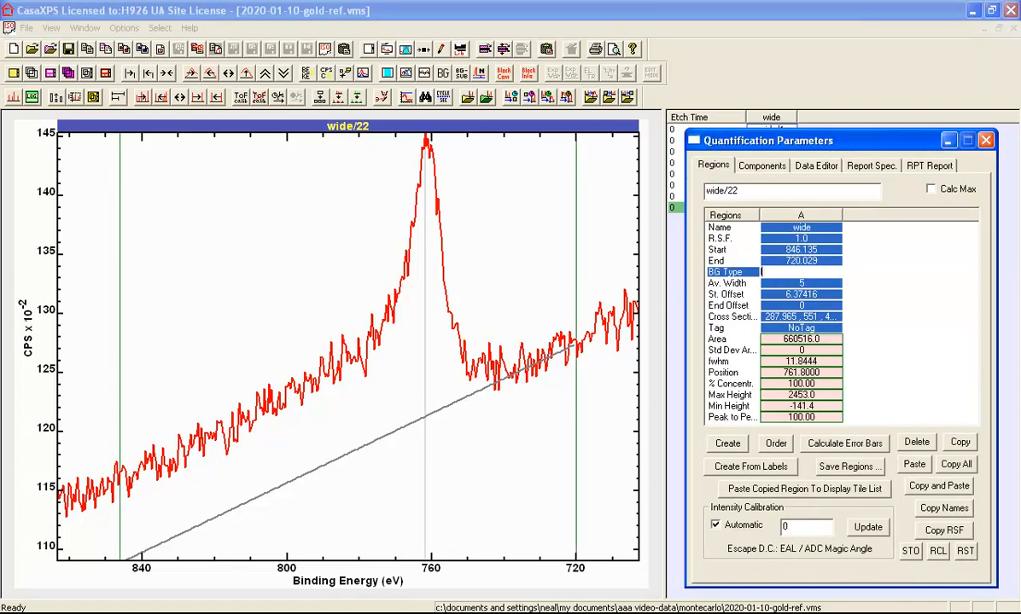
pyautogui.write('ls')
pyautogui.press('Return')
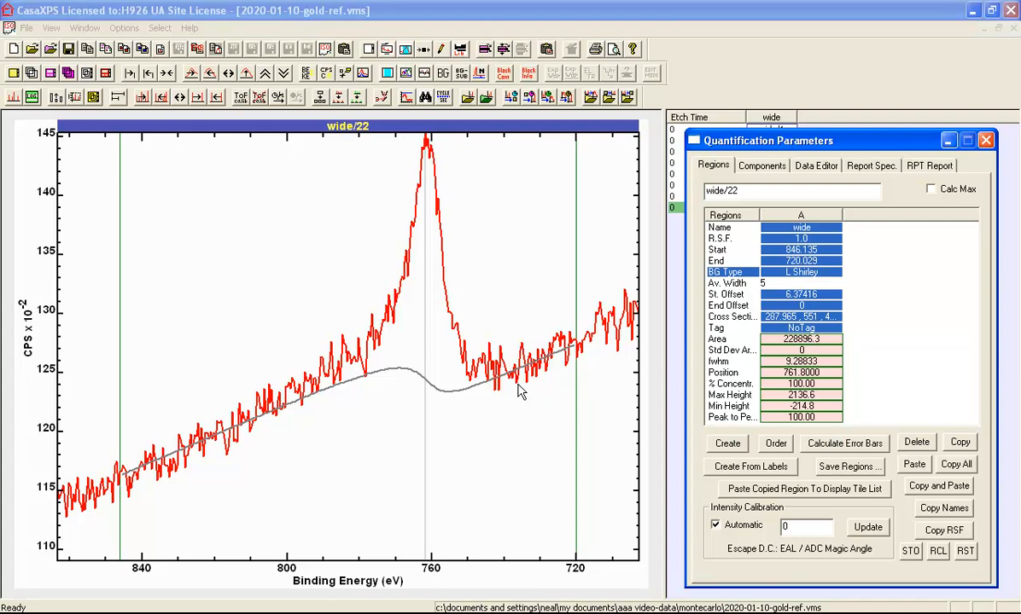
# Adjust the start and end offsets of the L Shirley background so the curve follows the data on both sides of the peak.
pyautogui.click(761, 166)
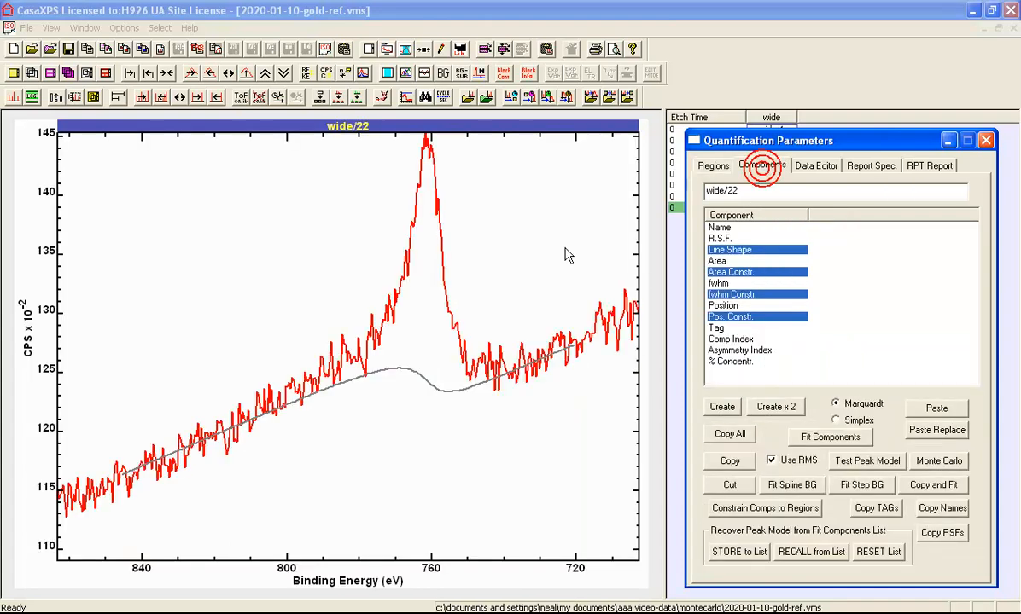
pyautogui.moveTo(126, 480); pyautogui.dragTo(132, 490)
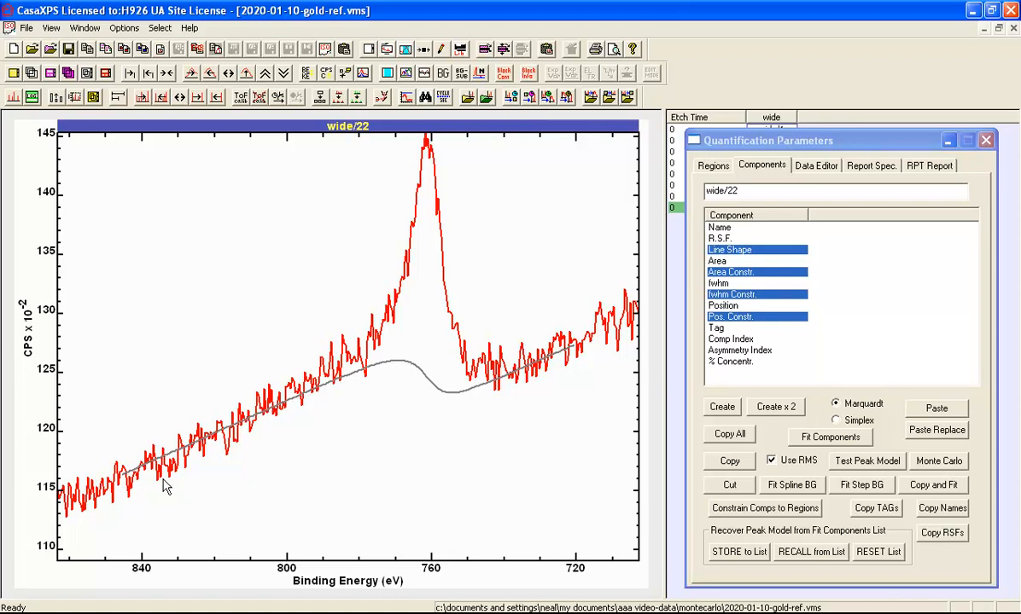
pyautogui.moveTo(571, 347); pyautogui.dragTo(580, 357)
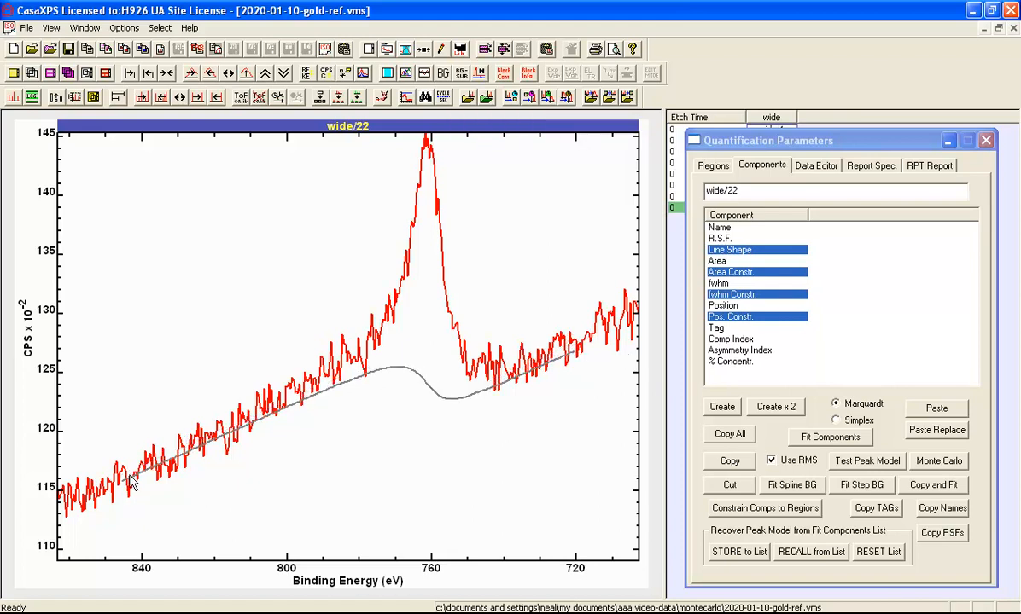
pyautogui.moveTo(132, 483)
pyautogui.mouseDown()
pyautogui.moveTo(137, 467)
pyautogui.moveTo(141, 492)
pyautogui.mouseUp()
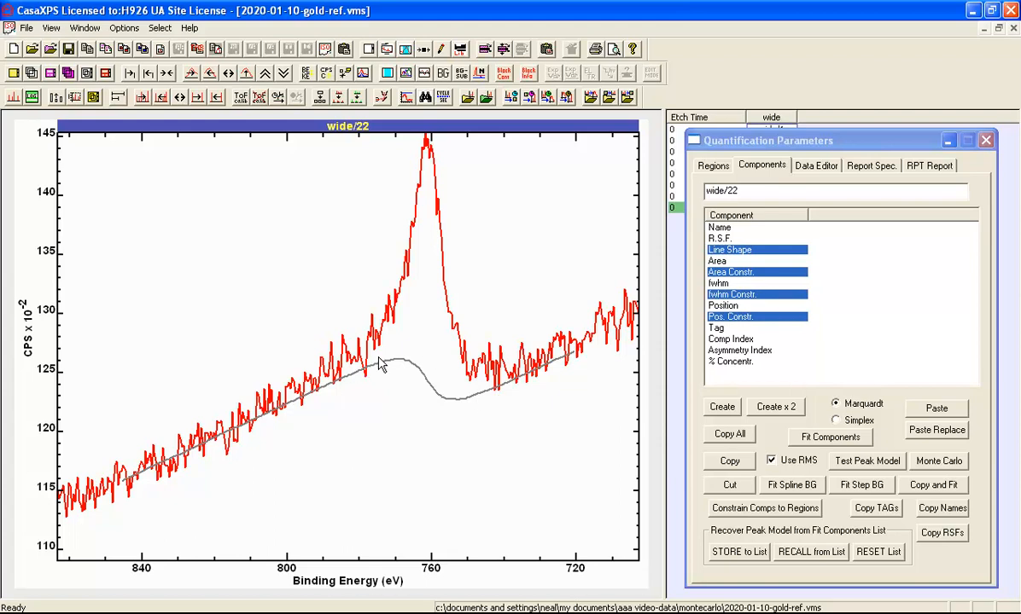
# Create a component with line shape DS(0,20) on the wide/22 peak and fit it, displaying the residual.
pyautogui.click(722, 407)
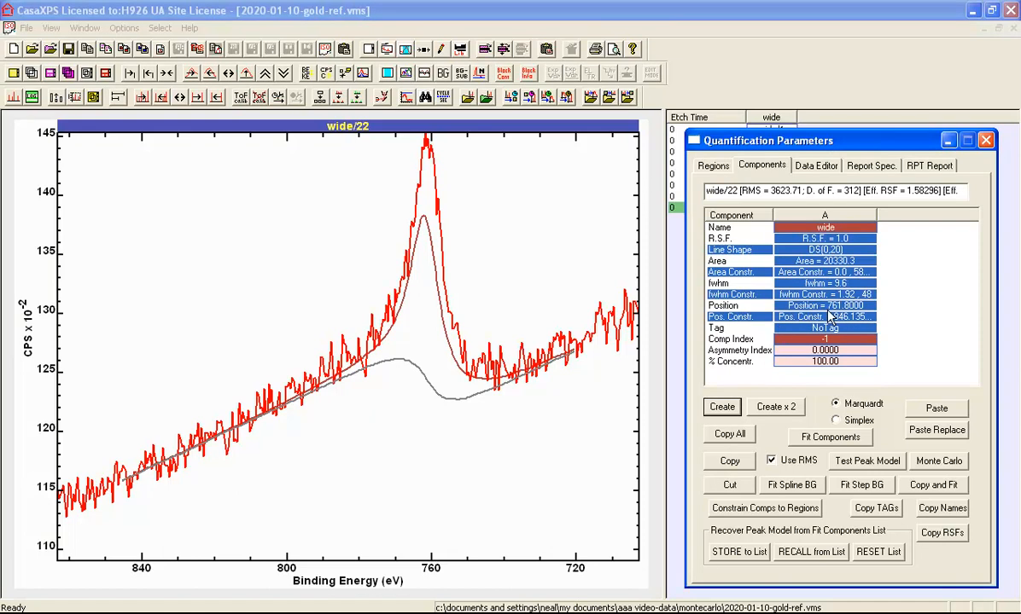
pyautogui.click(789, 249)
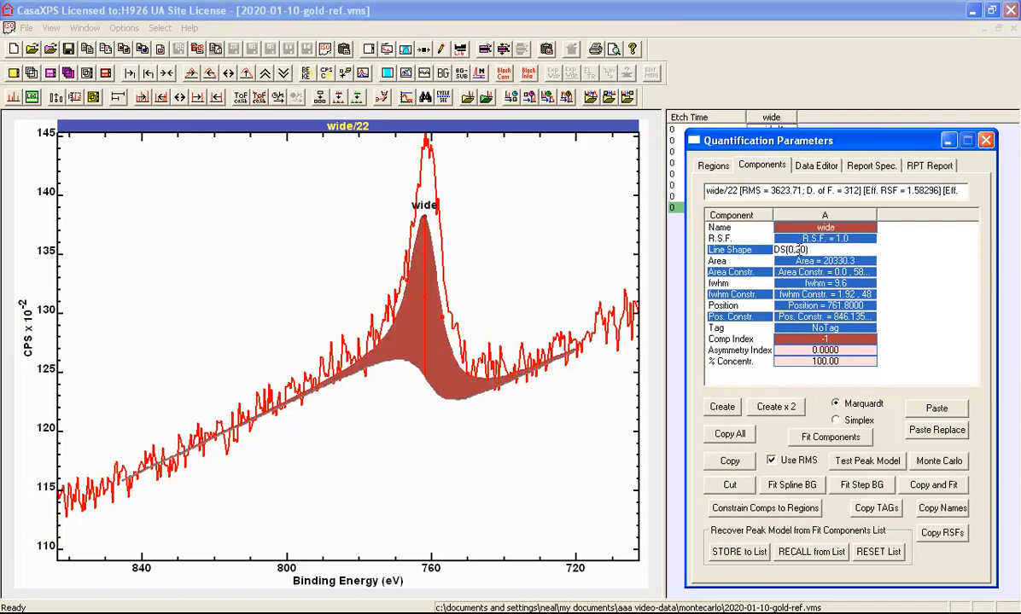
pyautogui.click(828, 435)
pyautogui.click(424, 73)
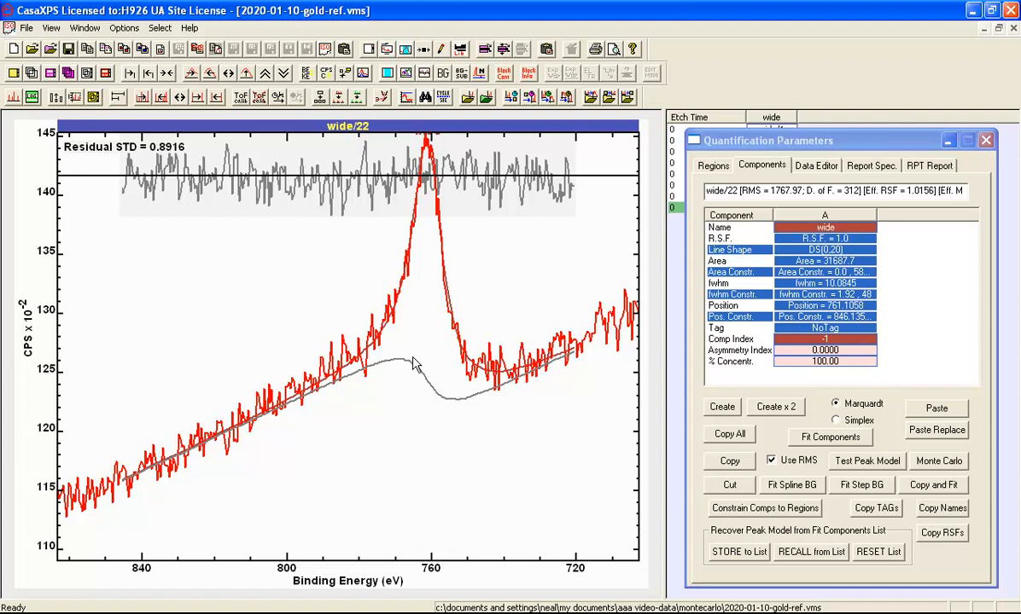
# Adjust the start offset of the wide/22 L Shirley background to flatten its step beneath the peak, and refit the component.
pyautogui.click(768, 281)
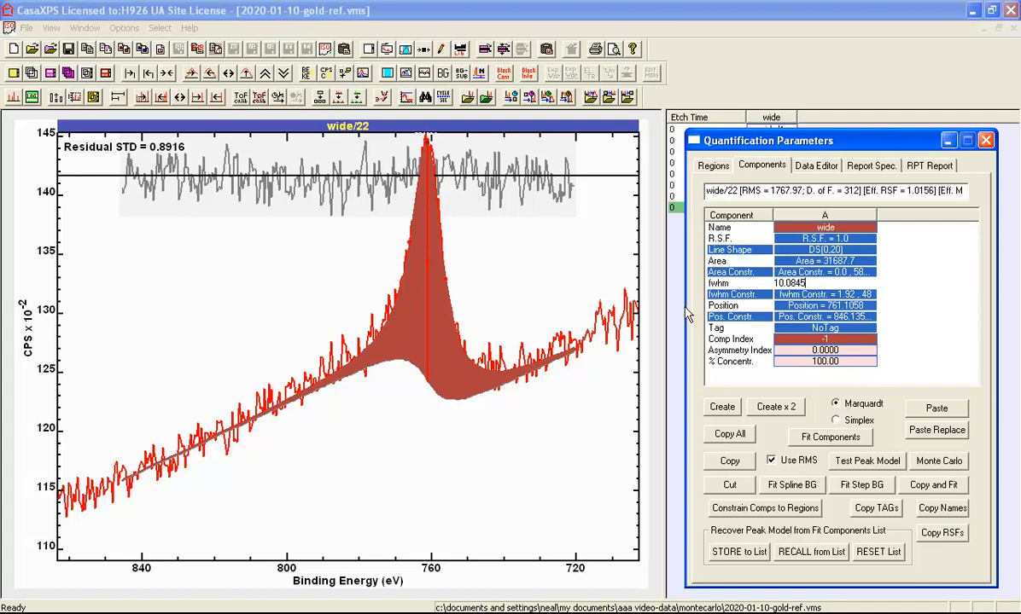
pyautogui.click(119, 457)
pyautogui.moveTo(120, 457); pyautogui.dragTo(111, 417)
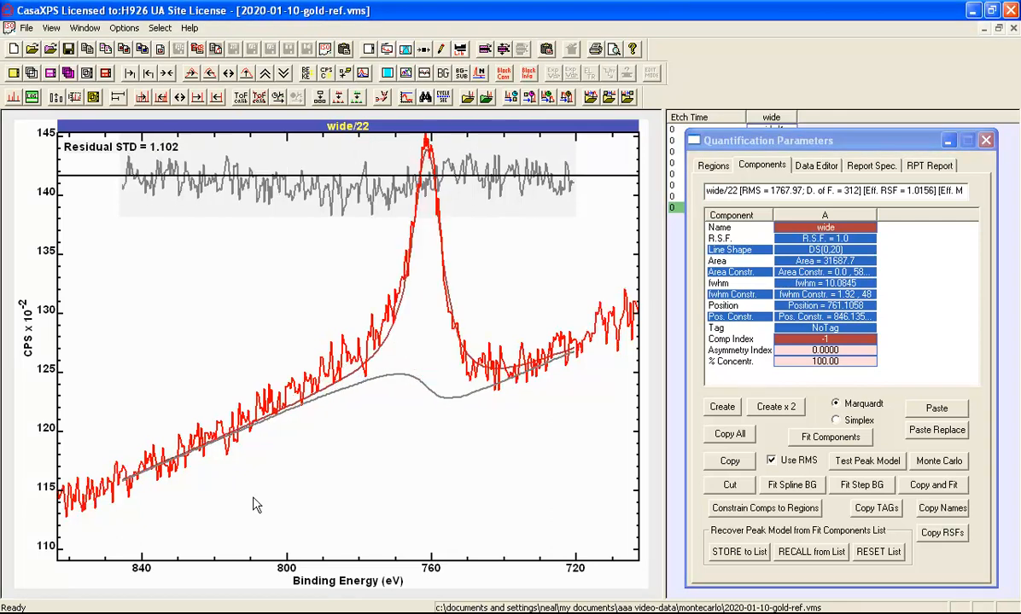
pyautogui.click(826, 437)
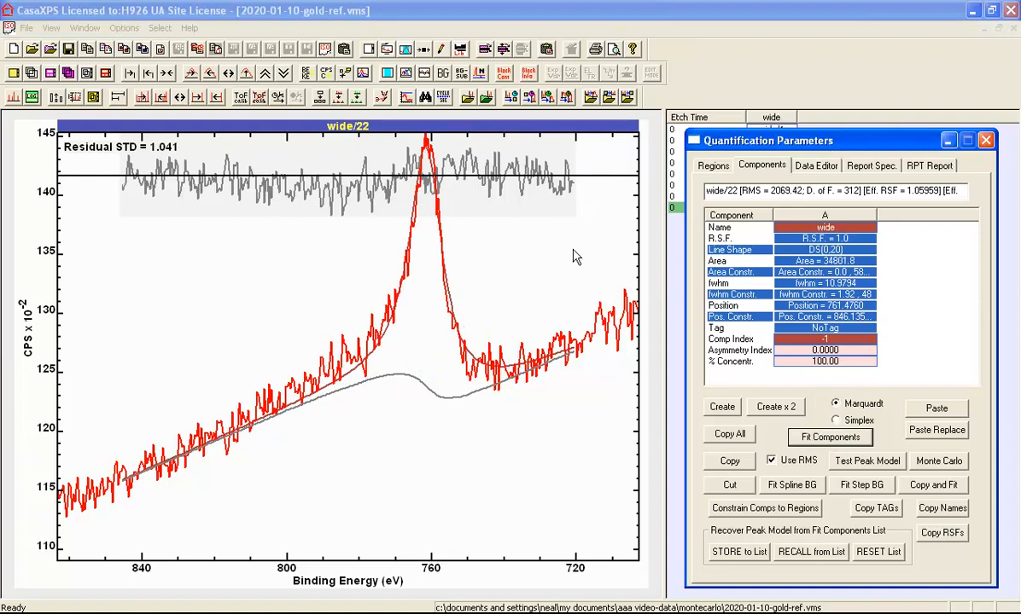
# Set the line shape of the wide/22 component to DS(0.1,20) and refit it.
pyautogui.click(811, 248)
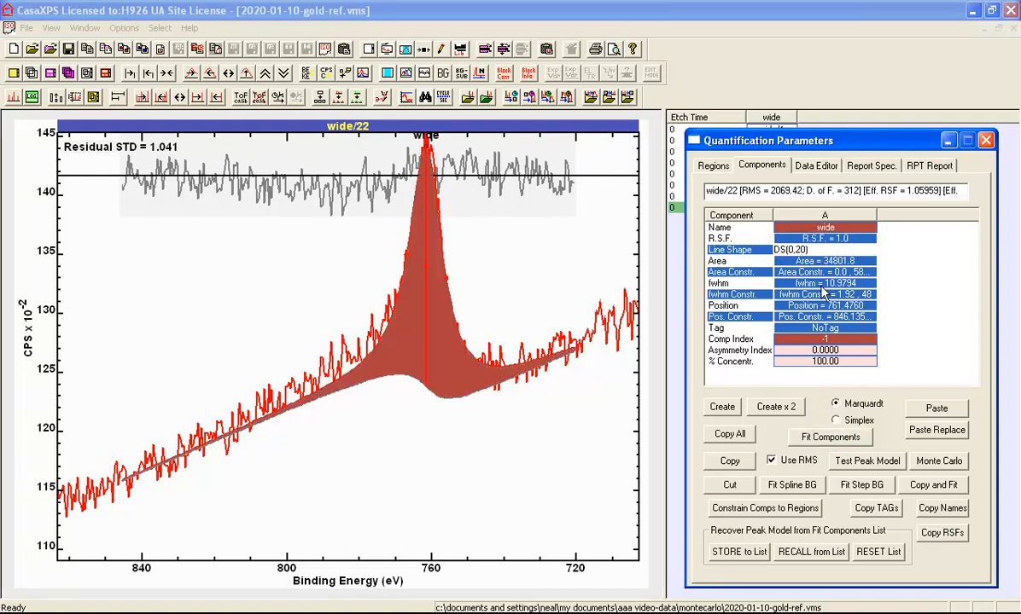
pyautogui.press('Return')
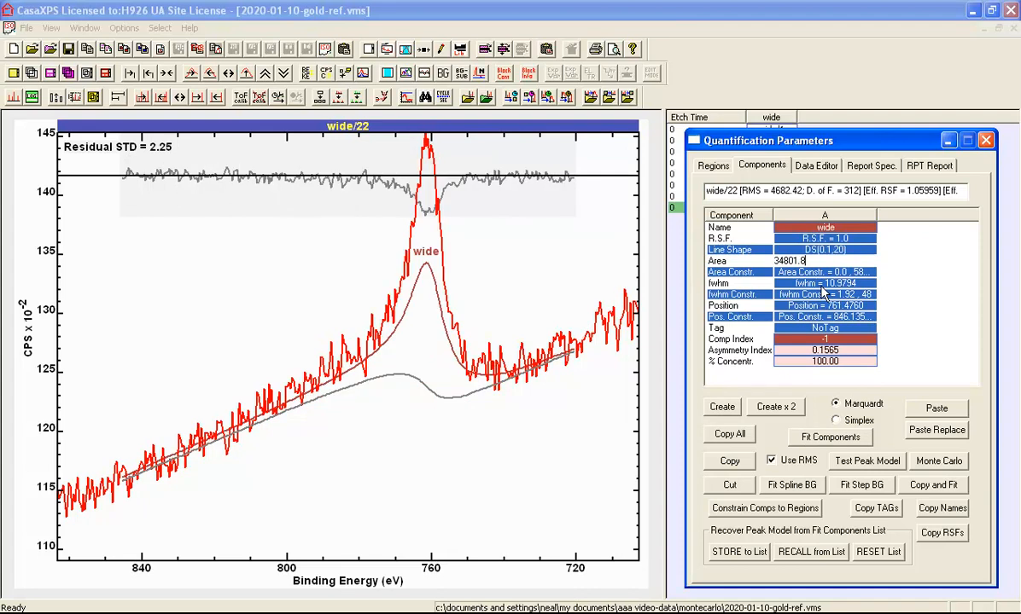
pyautogui.click(833, 437)
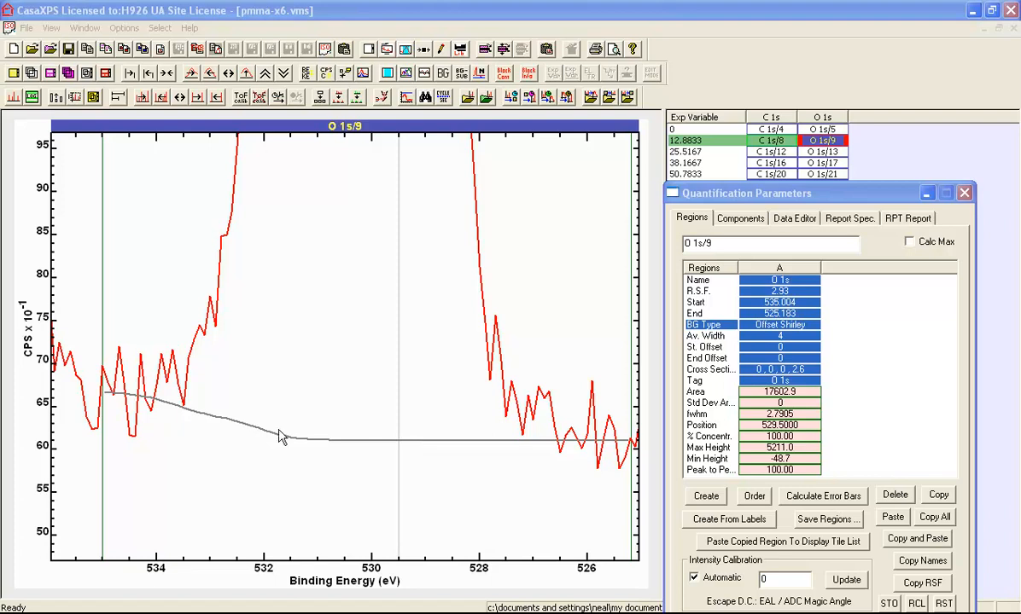
# Create an Offset Shirley region on the C 1s/8 spectrum of pmma-x6.vms, move its start to about 289.15 eV and inspect the background.
pyautogui.click(766, 142)
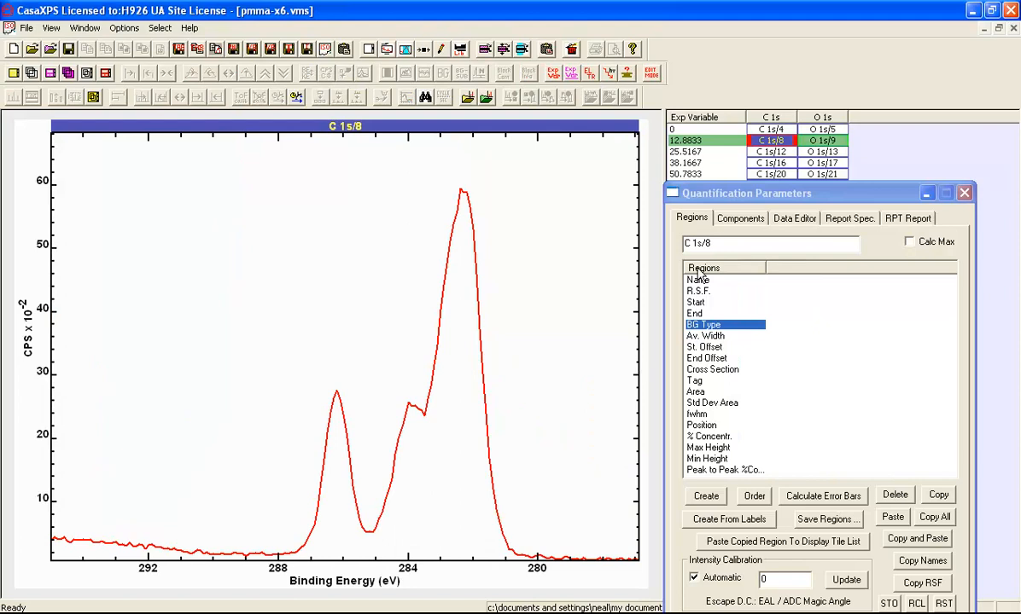
pyautogui.click(707, 498)
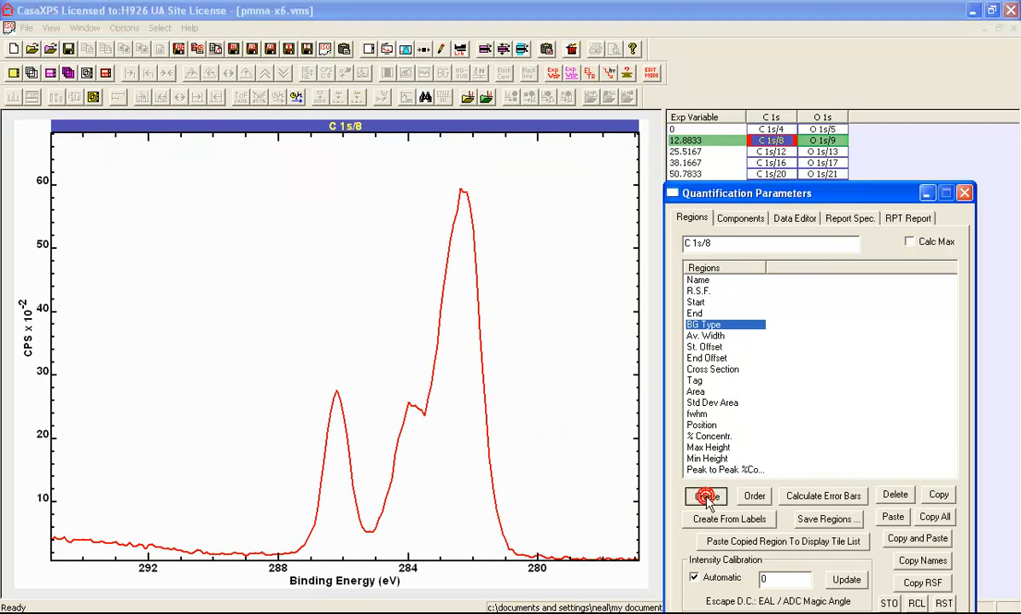
pyautogui.moveTo(229, 507); pyautogui.dragTo(243, 505)
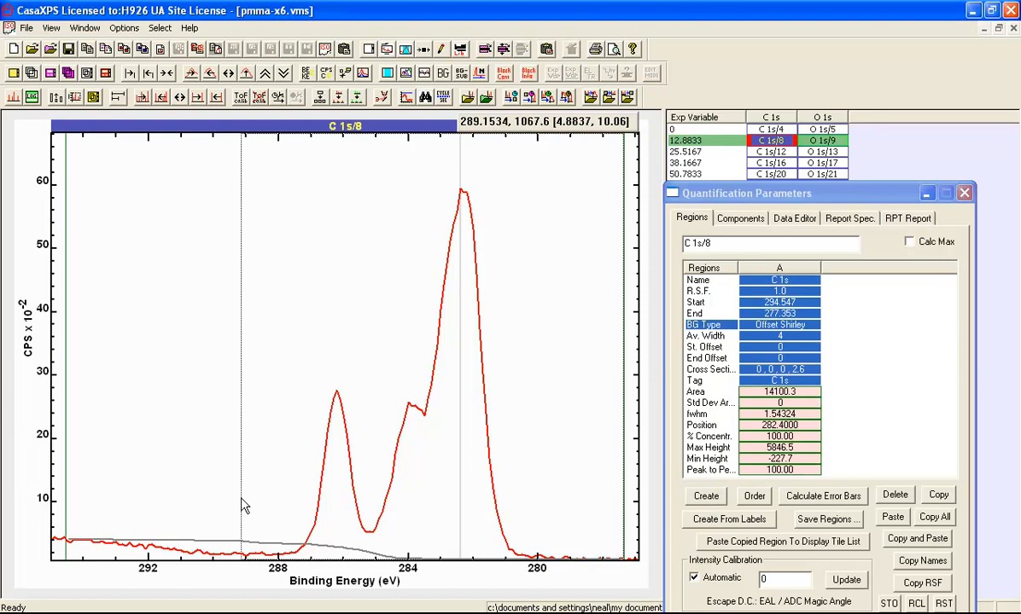
pyautogui.moveTo(152, 503); pyautogui.dragTo(583, 569)
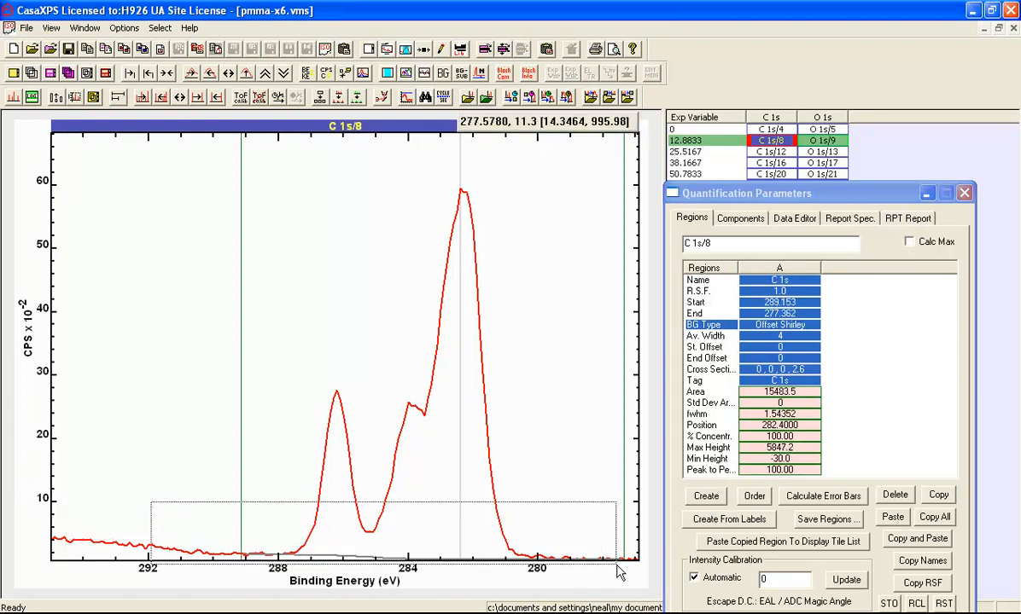
pyautogui.click(177, 515)
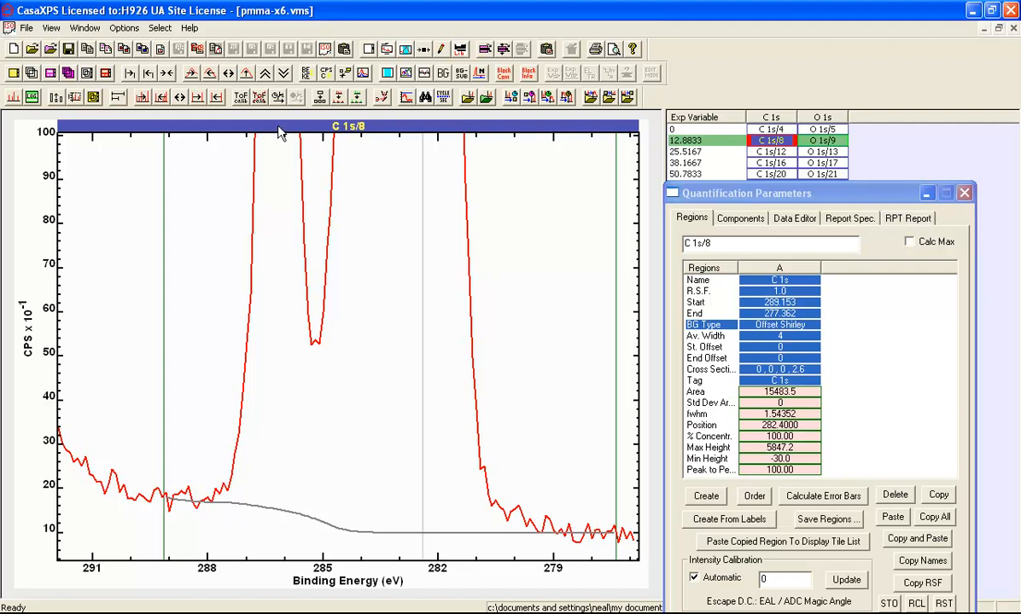
pyautogui.click(245, 76)
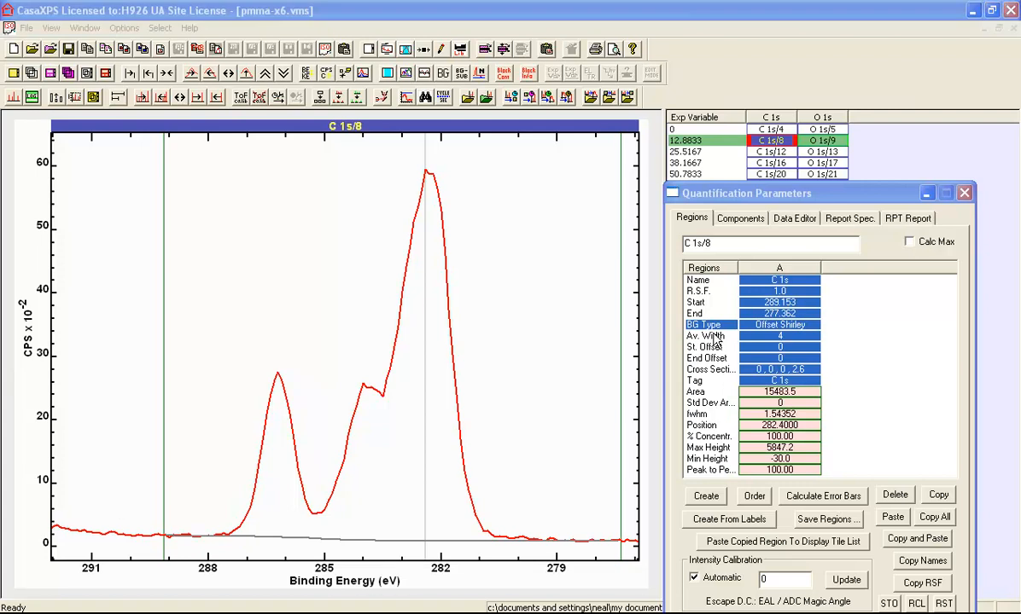
# Create a component on the C 1s/8 region and give it the listed line shape DS(0,500).
pyautogui.click(732, 219)
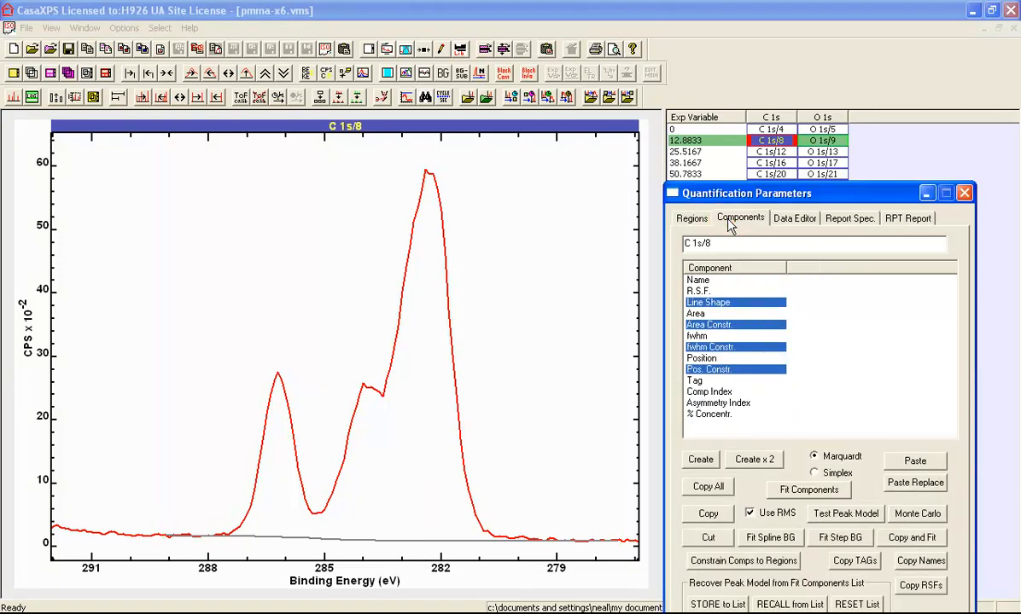
pyautogui.click(700, 460)
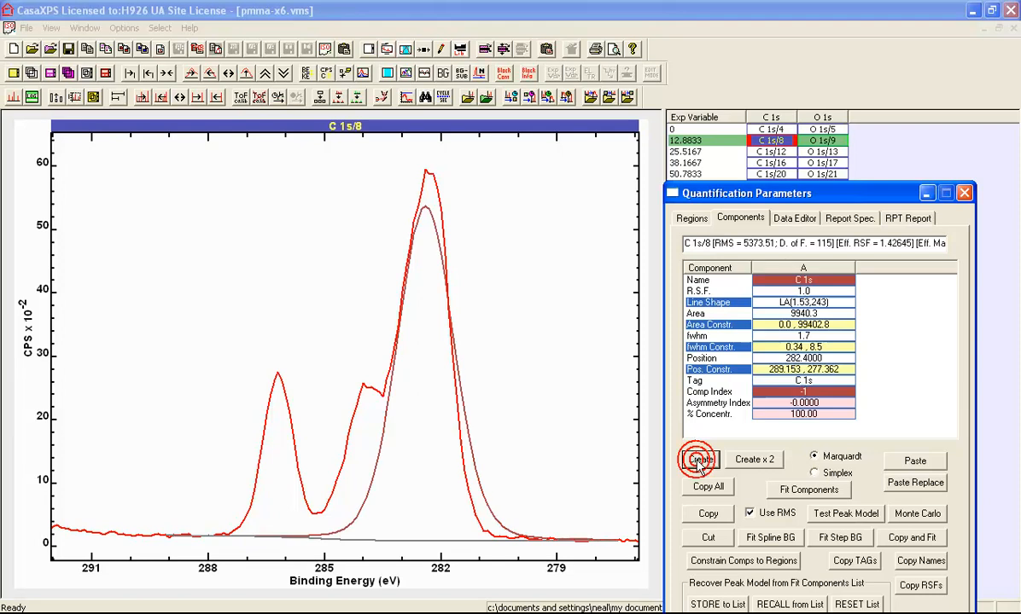
pyautogui.click(791, 303)
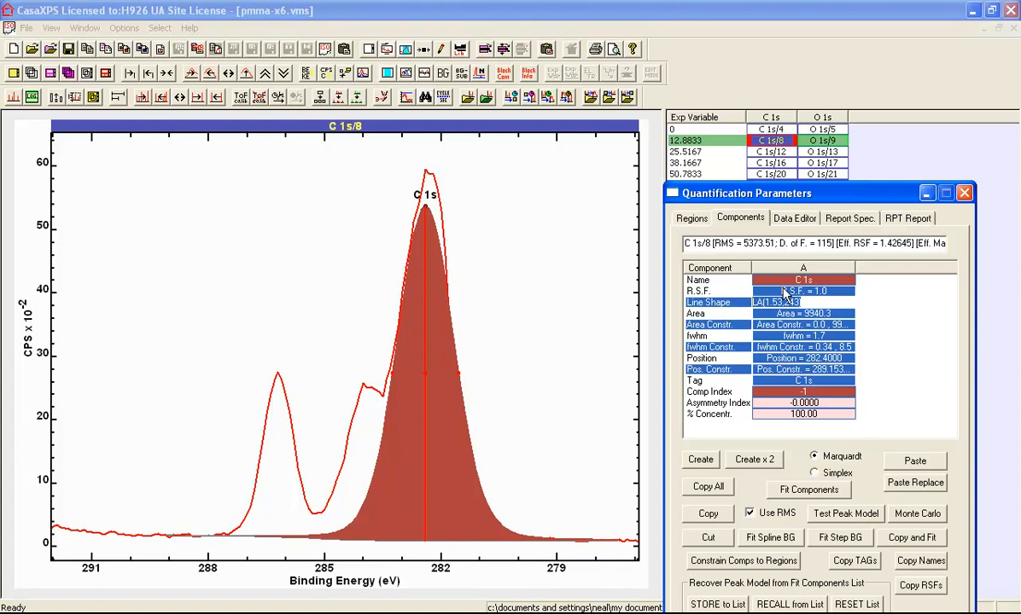
pyautogui.doubleClick(724, 307)
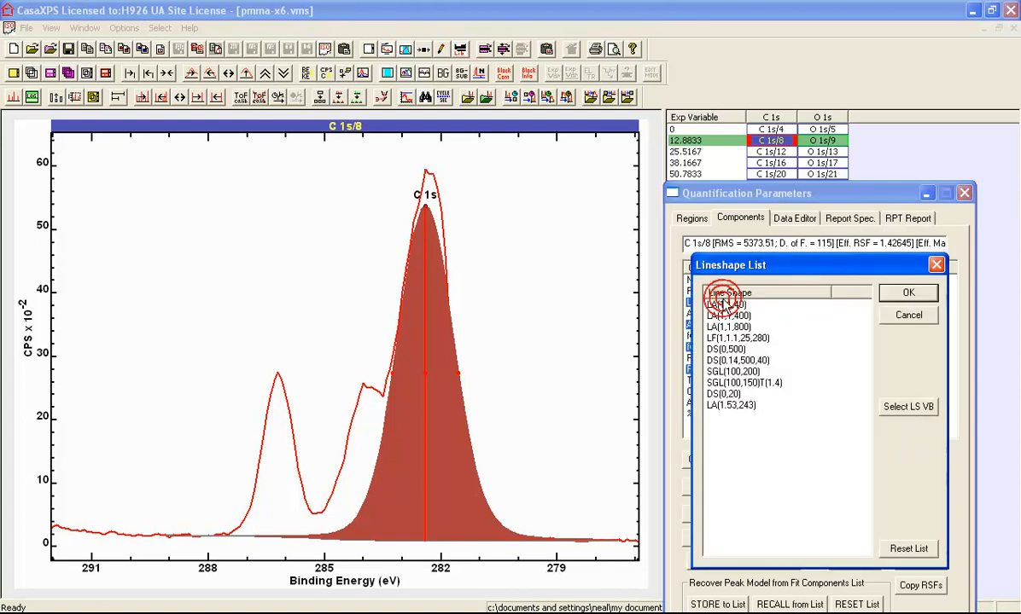
pyautogui.click(735, 350)
pyautogui.click(892, 294)
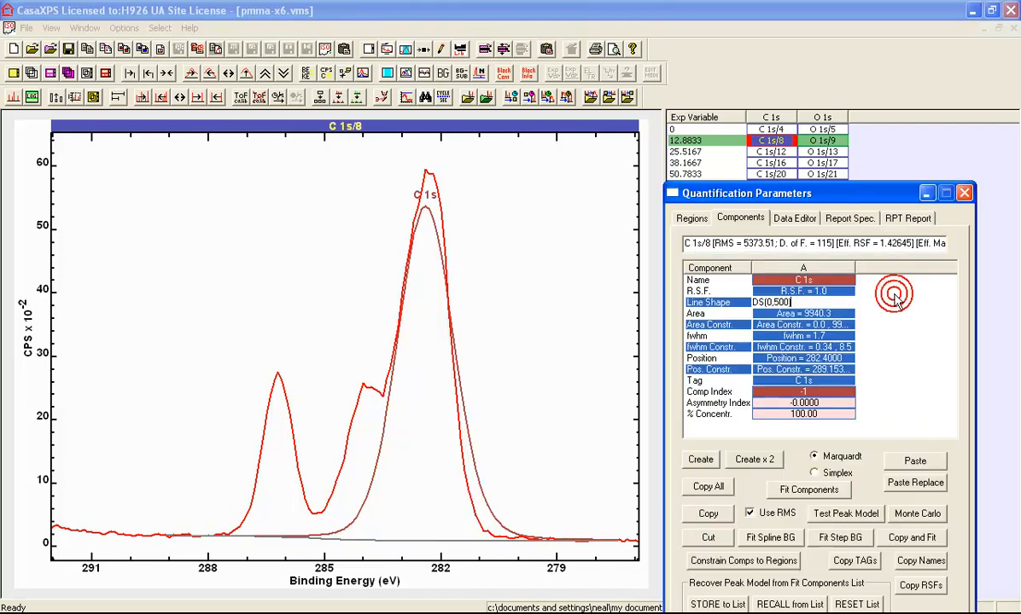
pyautogui.press('Return')
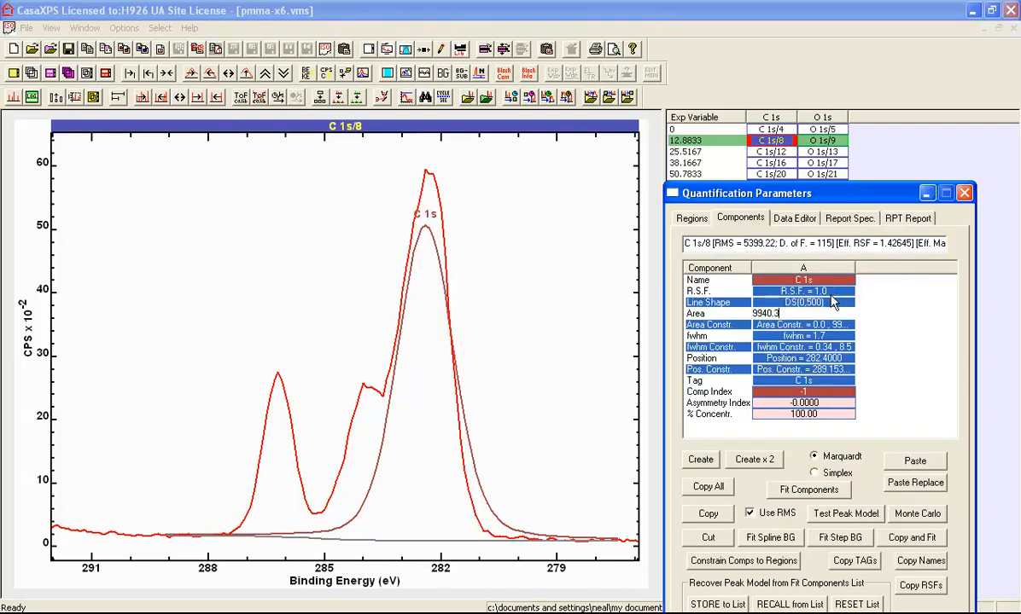
# Change the C 1s component's line shape to DS(0,700).
pyautogui.click(771, 304)
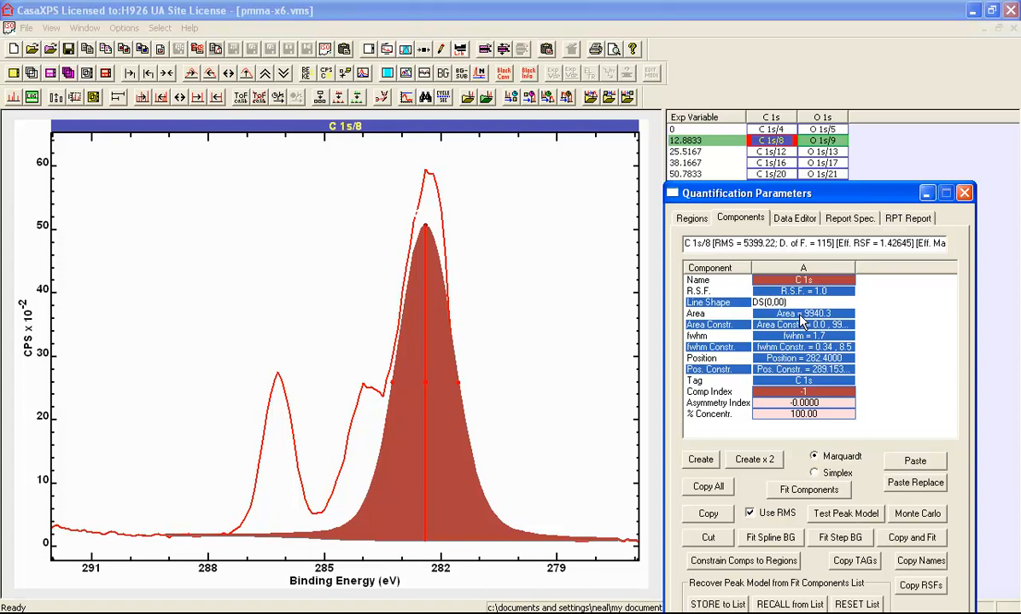
pyautogui.write('7')
pyautogui.click(799, 314)
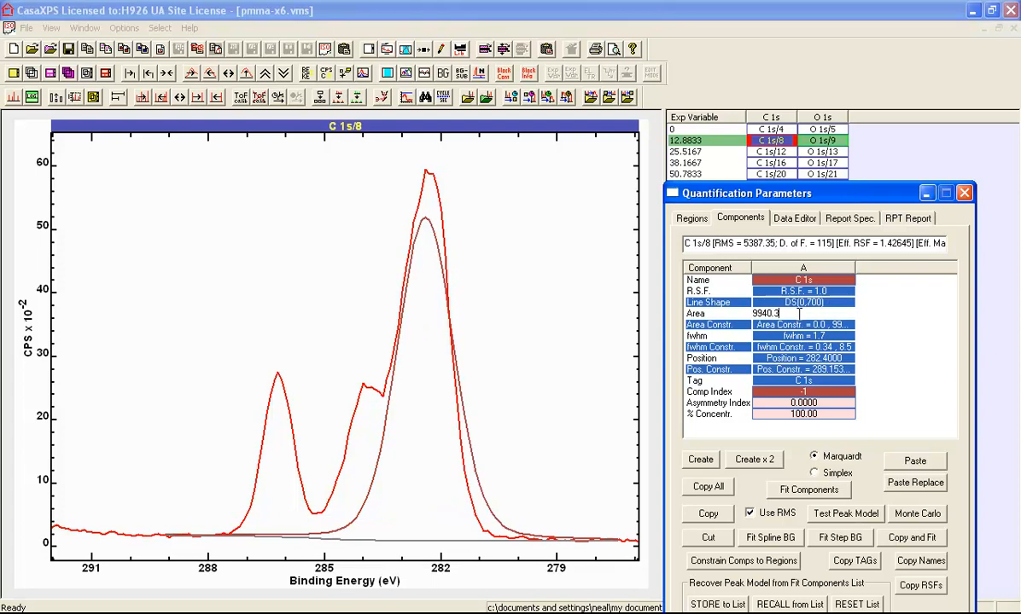
# Narrow the C 1s component to a fwhm of about 1.15 and reposition it at about 282.15 eV with an area of about 5170.
pyautogui.click(426, 239)
pyautogui.moveTo(426, 239); pyautogui.dragTo(429, 247)
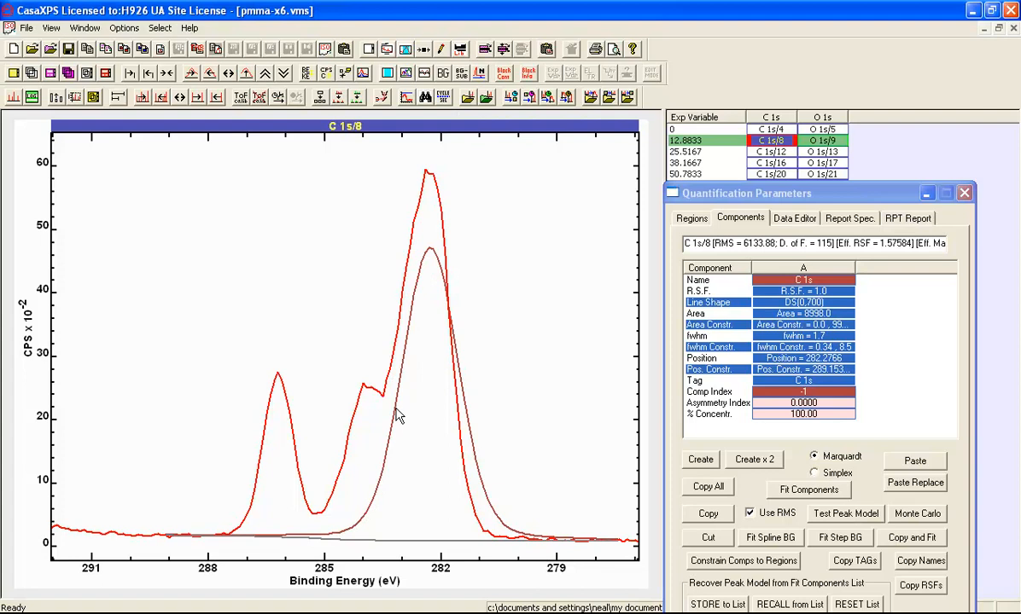
pyautogui.moveTo(396, 411); pyautogui.dragTo(407, 410)
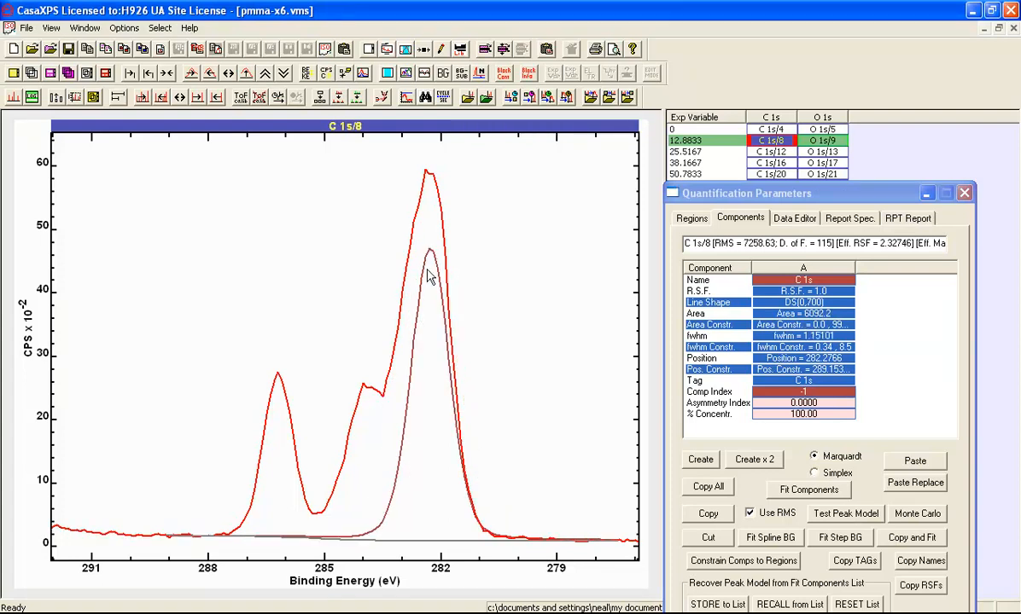
pyautogui.moveTo(432, 249); pyautogui.dragTo(436, 293)
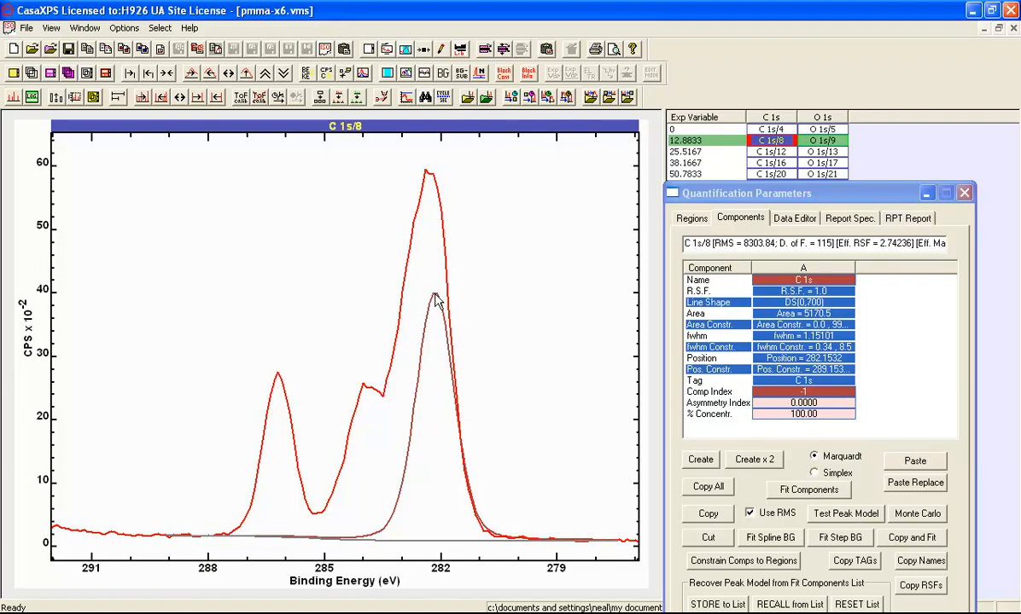
# Copy the C 1s component, paste a duplicate and place it at about 283.18 eV with an area of about 2590.
pyautogui.click(794, 301)
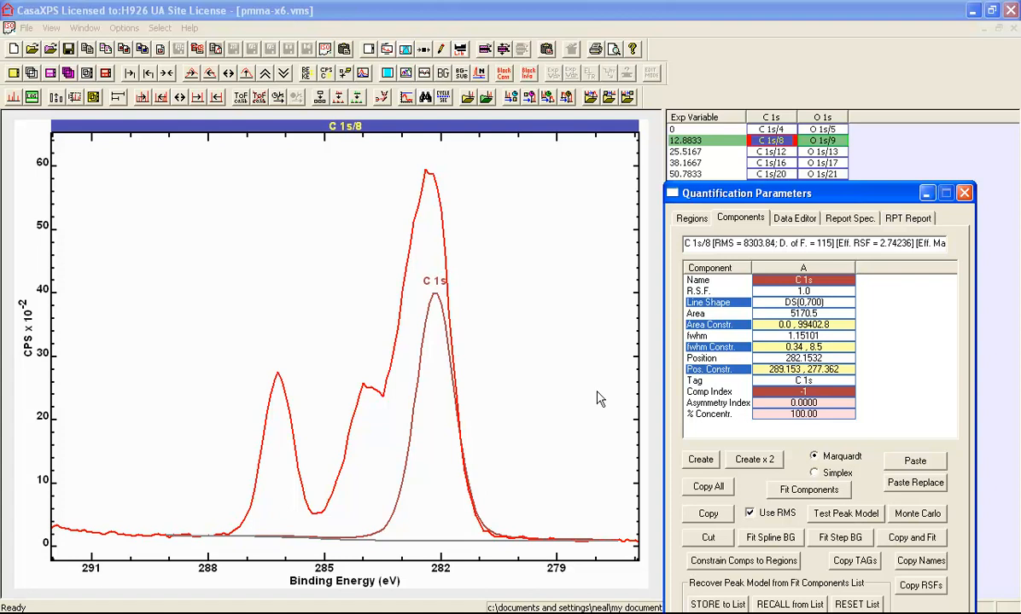
pyautogui.click(784, 321)
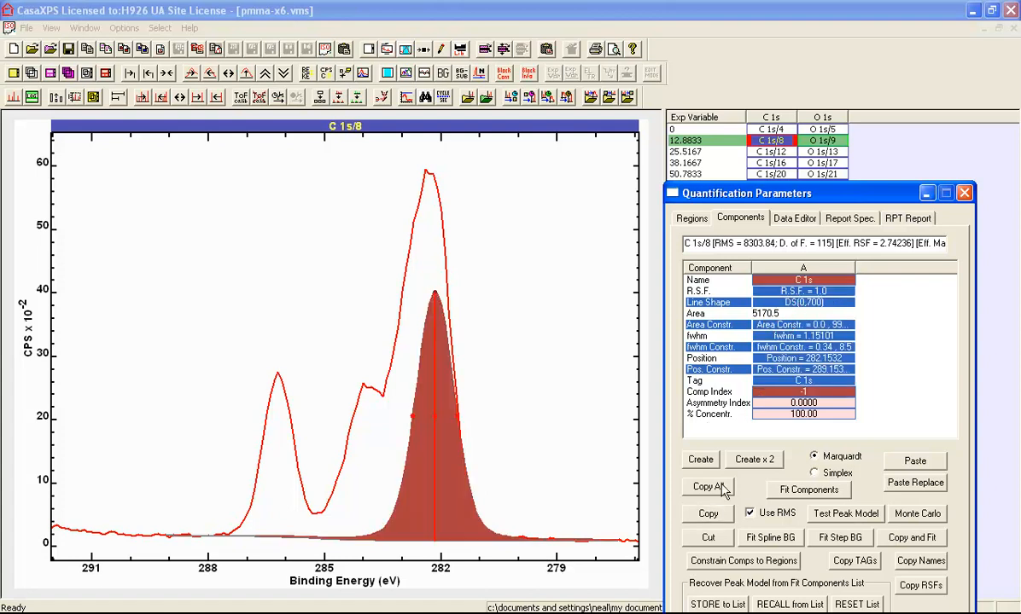
pyautogui.click(710, 513)
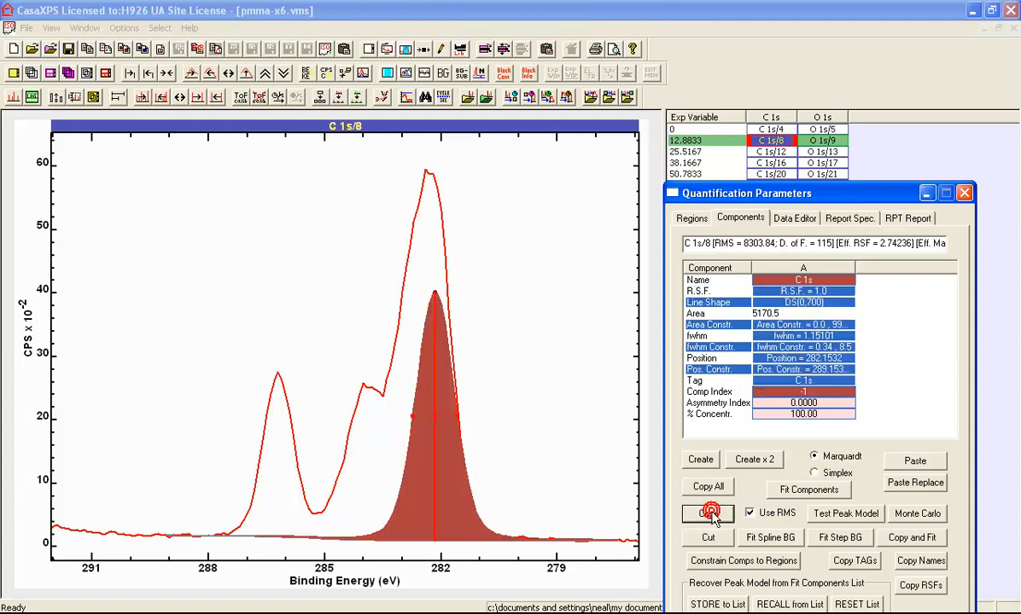
pyautogui.click(912, 461)
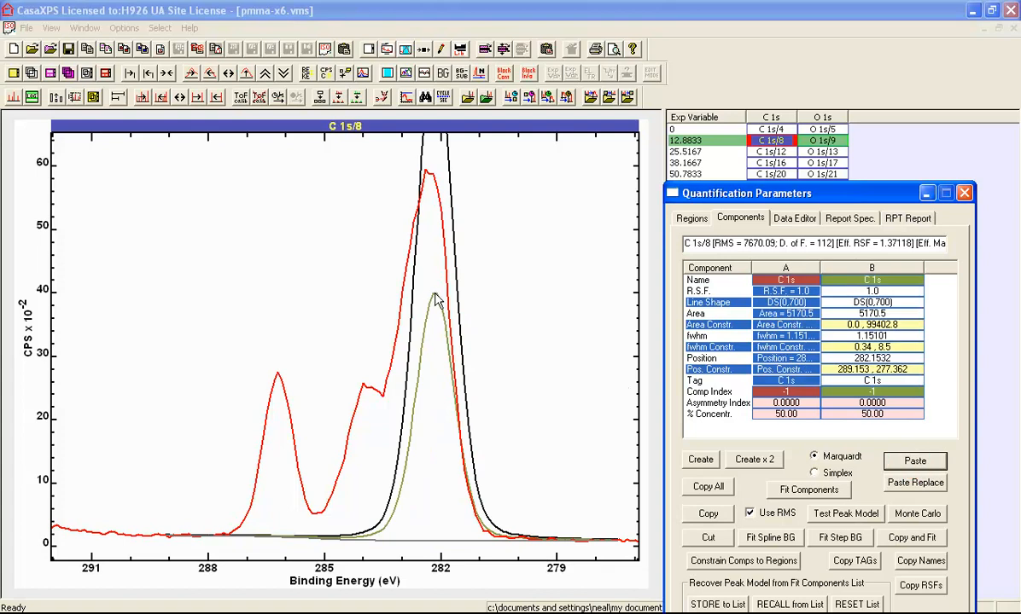
pyautogui.moveTo(435, 301); pyautogui.dragTo(398, 418)
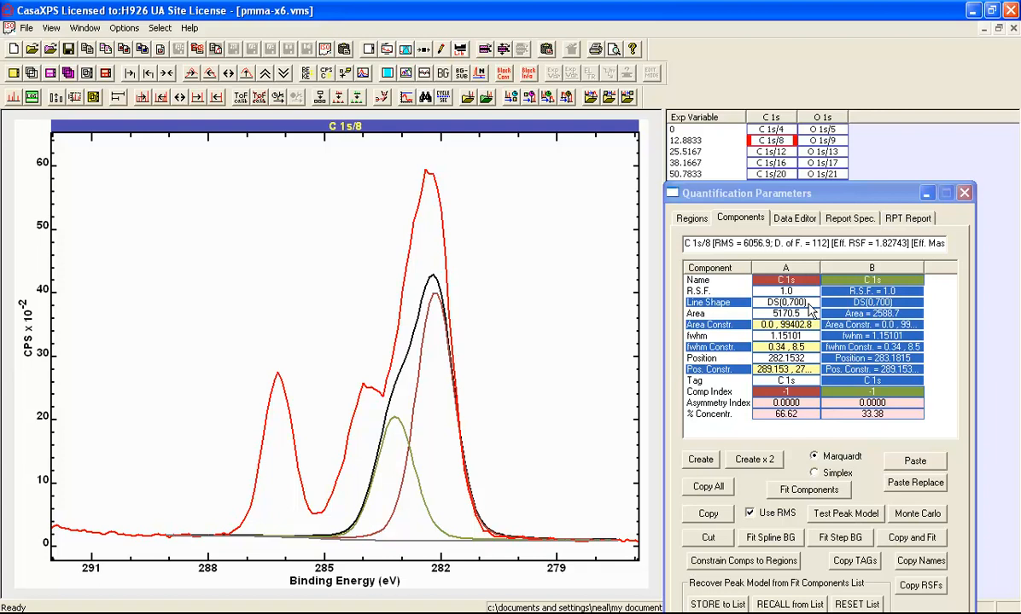
# Paste two more C 1s components, placing one on the shoulder at about 284.17 eV and one on the separate peak near 286 eV.
pyautogui.click(906, 460)
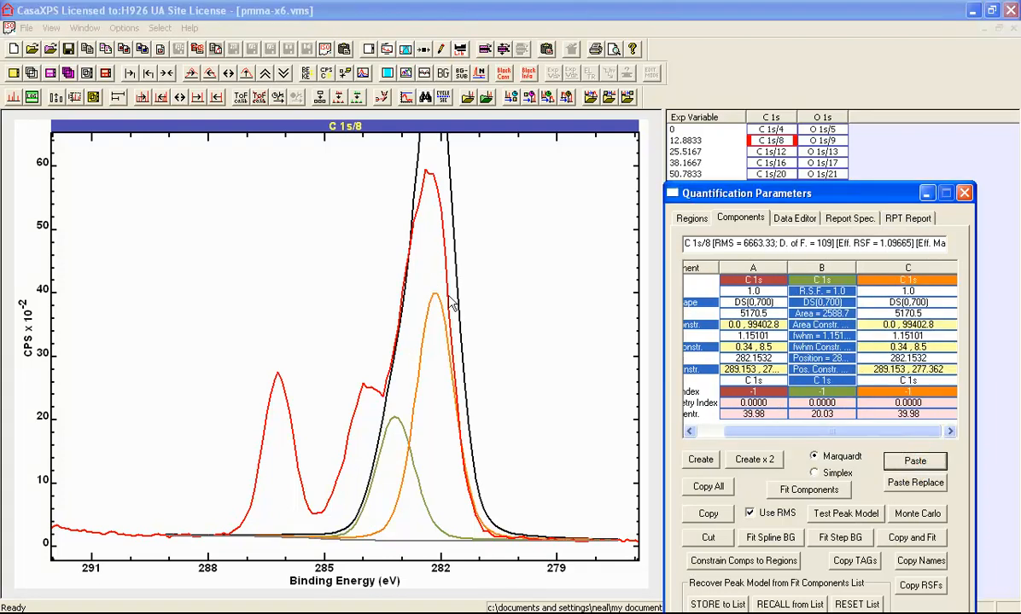
pyautogui.moveTo(433, 294); pyautogui.dragTo(357, 417)
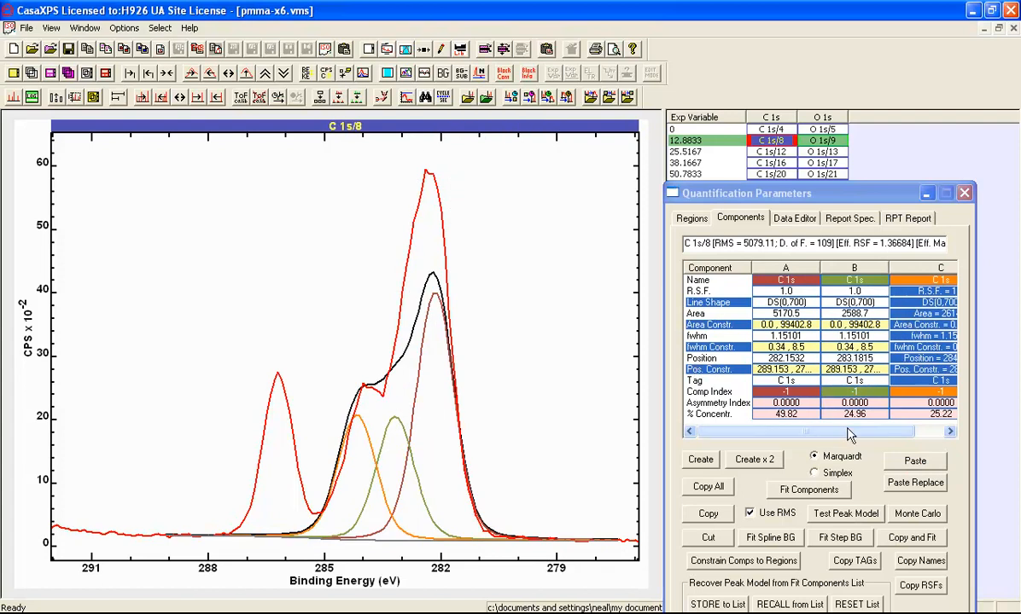
pyautogui.click(908, 462)
pyautogui.click(435, 294)
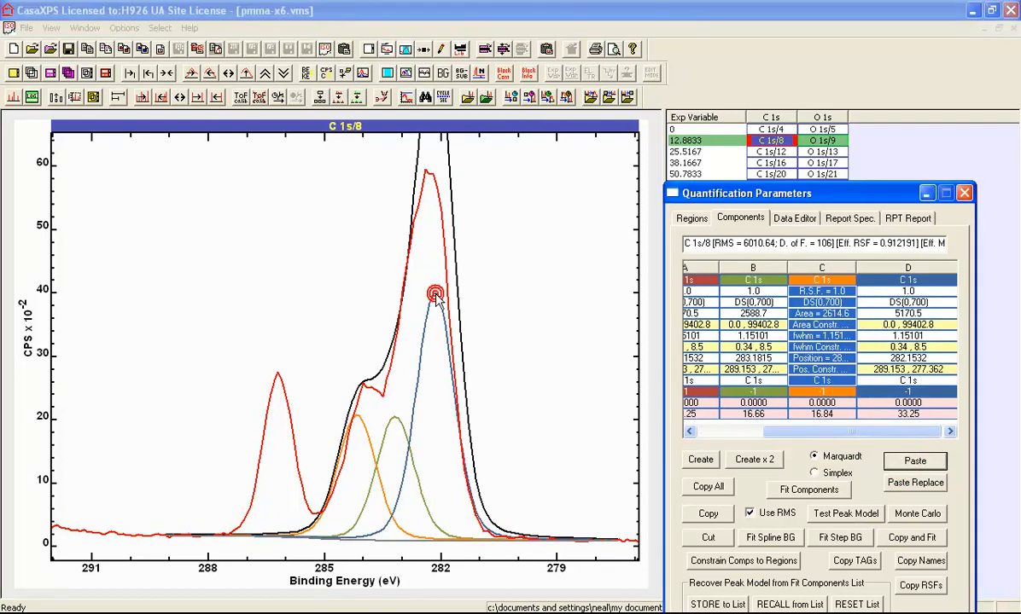
pyautogui.moveTo(435, 294); pyautogui.dragTo(281, 376)
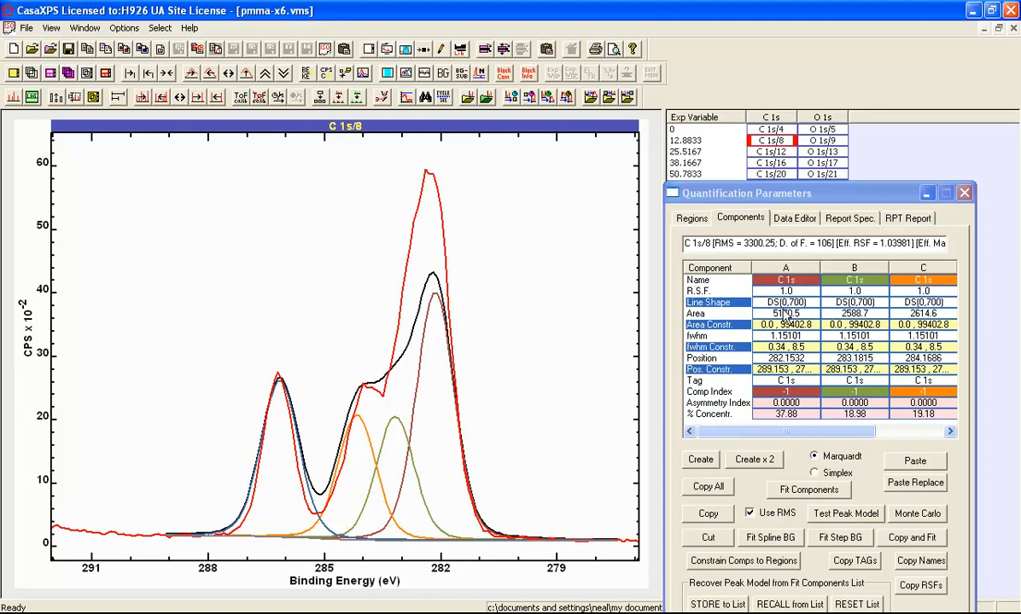
# Raise component A to an area of about 6420 and component B to about 3120, shifting B towards lower binding energy.
pyautogui.click(785, 313)
pyautogui.click(854, 313)
pyautogui.click(911, 310)
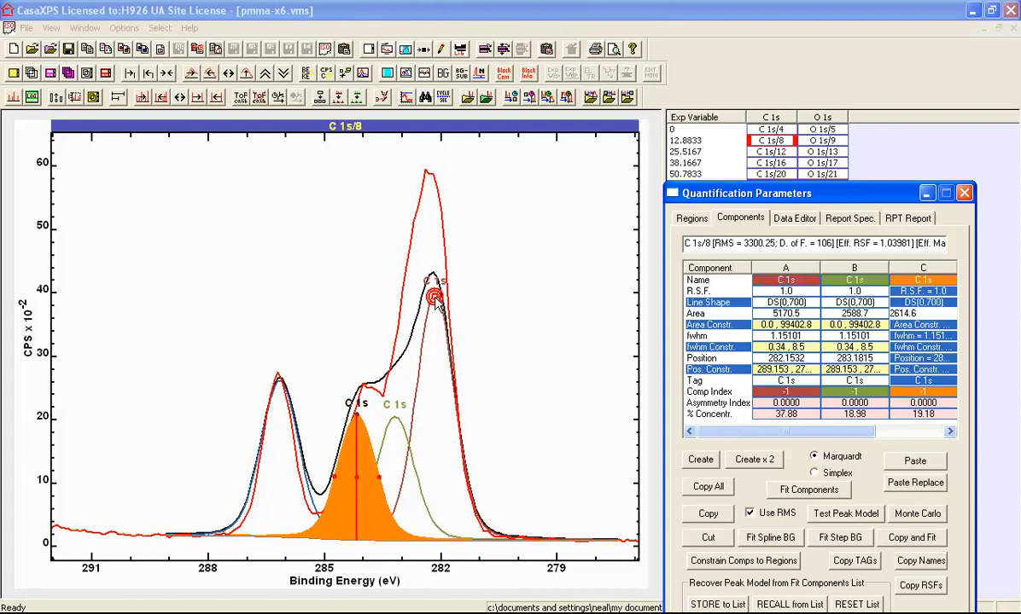
pyautogui.moveTo(435, 285); pyautogui.dragTo(434, 238)
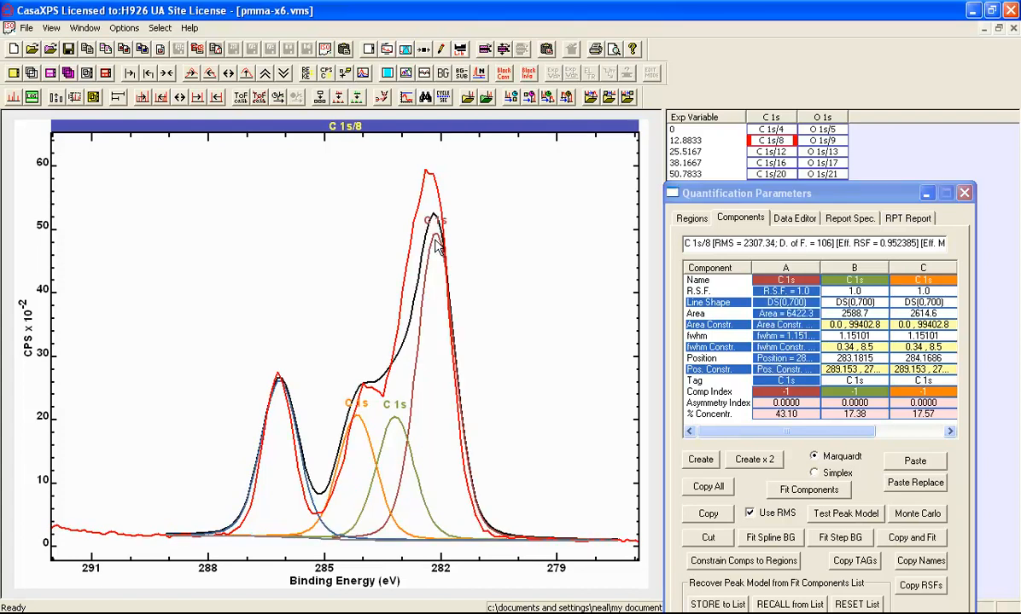
pyautogui.moveTo(393, 418); pyautogui.dragTo(410, 391)
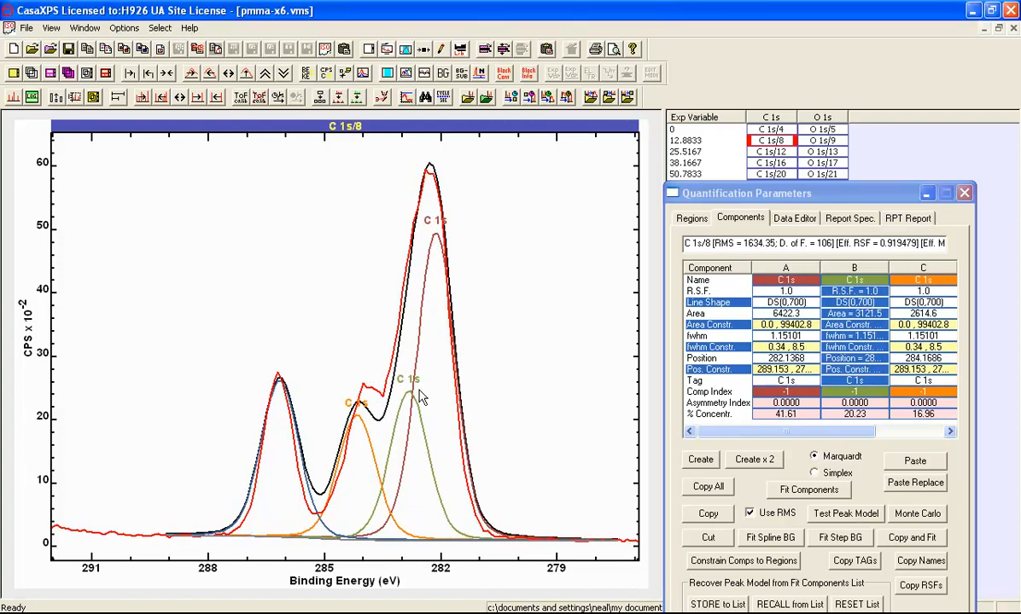
# Fit the four C 1s components to the spectrum and review the fitted parameters of components A to D.
pyautogui.click(803, 493)
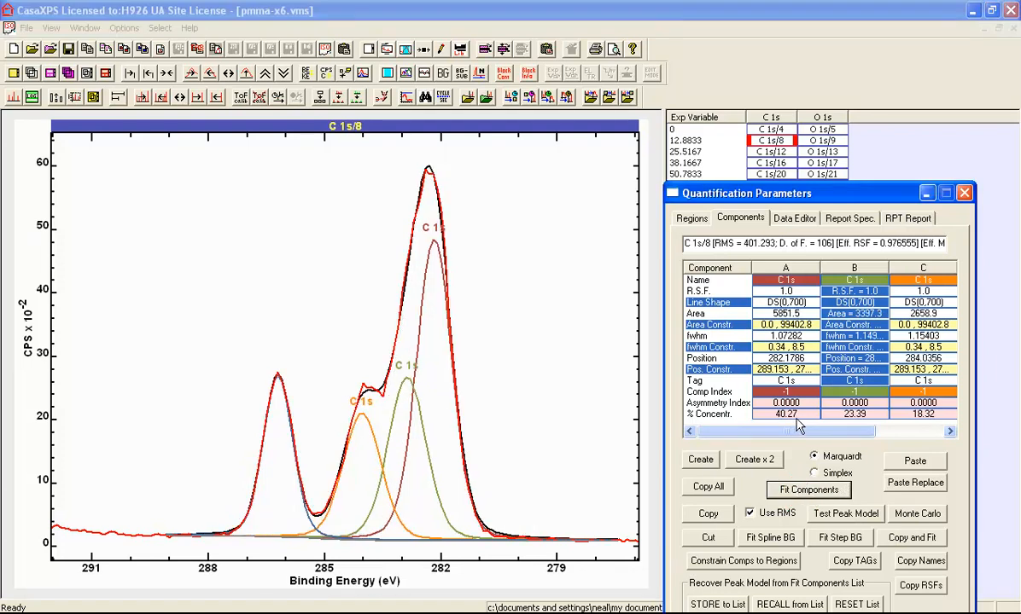
pyautogui.moveTo(781, 437); pyautogui.dragTo(802, 436)
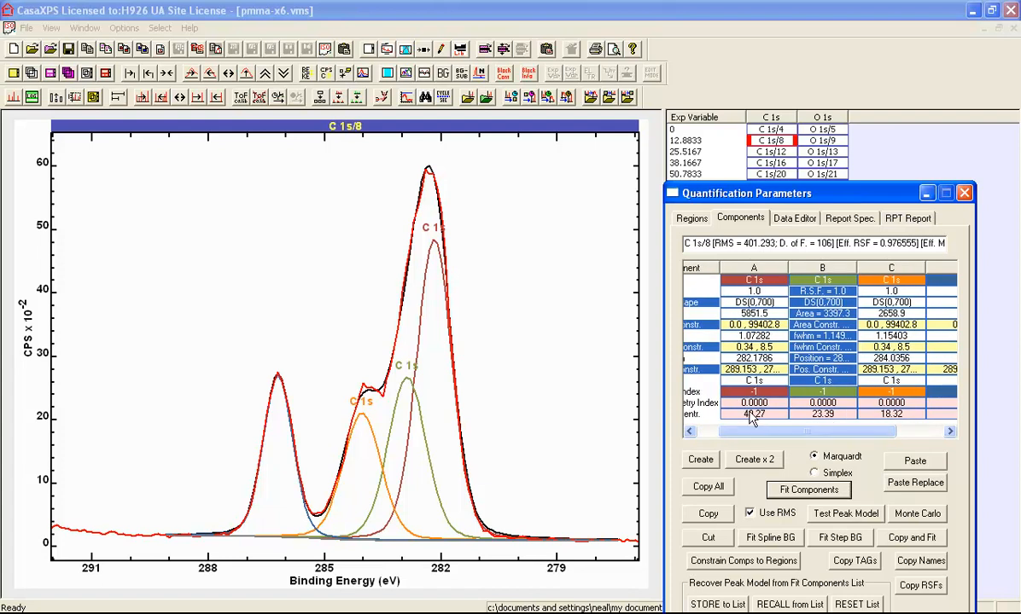
pyautogui.click(768, 430)
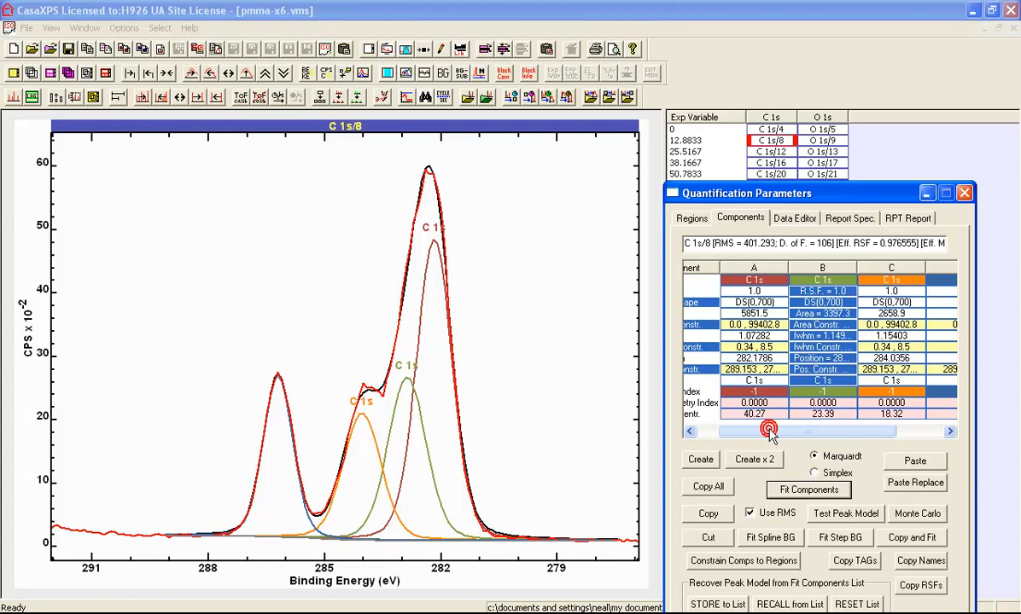
pyautogui.moveTo(768, 430); pyautogui.dragTo(813, 434)
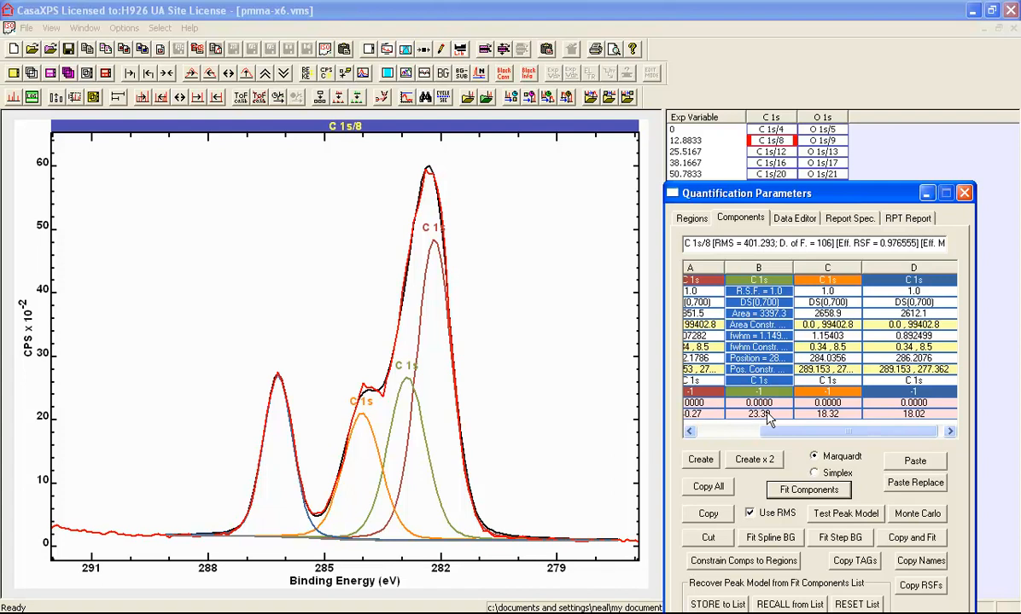
pyautogui.moveTo(810, 432); pyautogui.dragTo(769, 430)
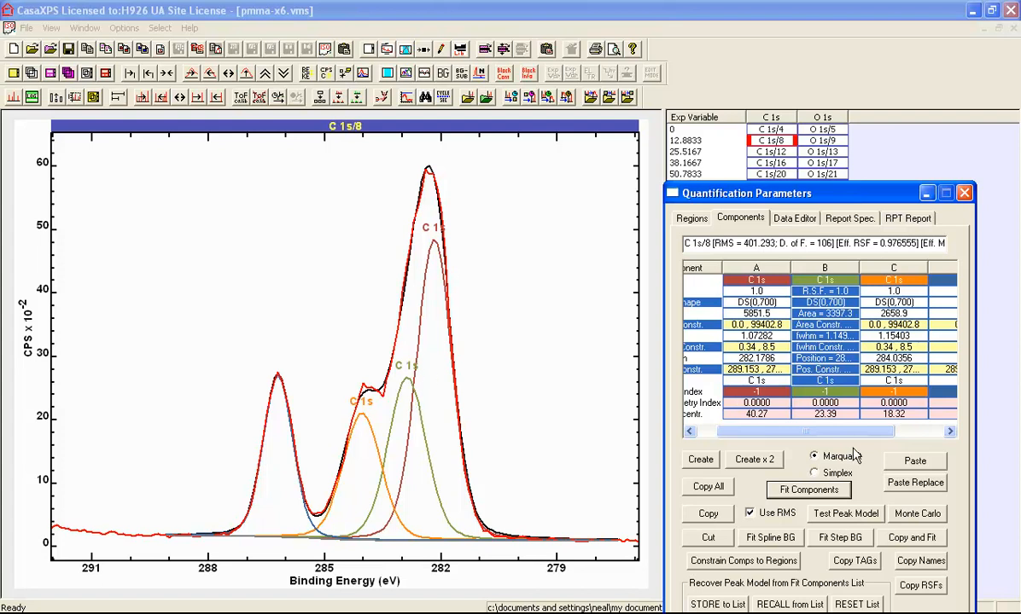
# Turn off RMS as the fit statistic and slightly lower both ends of the C 1s background.
pyautogui.click(750, 513)
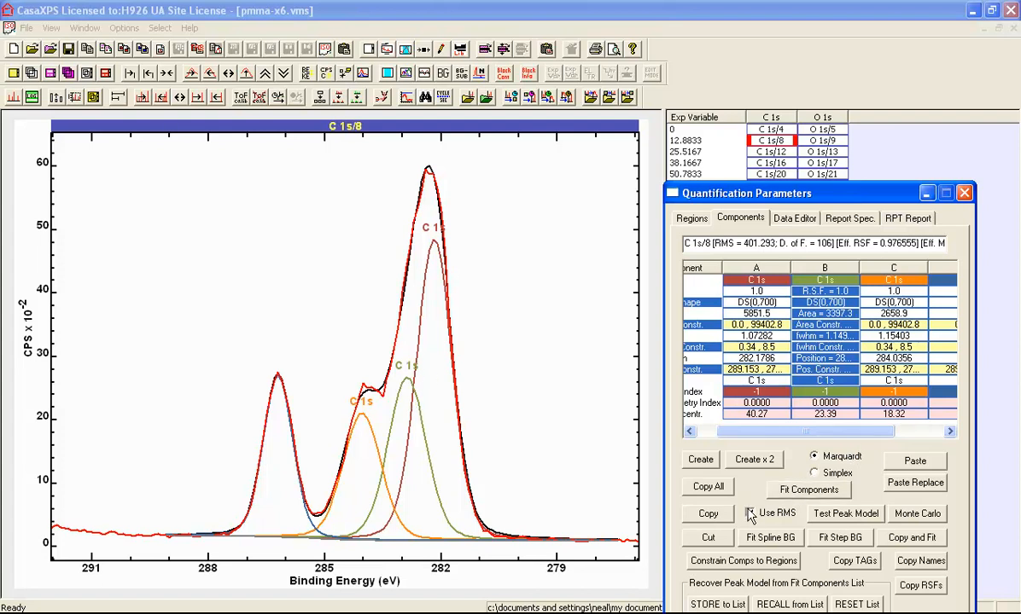
pyautogui.click(751, 514)
pyautogui.moveTo(124, 502); pyautogui.dragTo(602, 529)
pyautogui.click(551, 478)
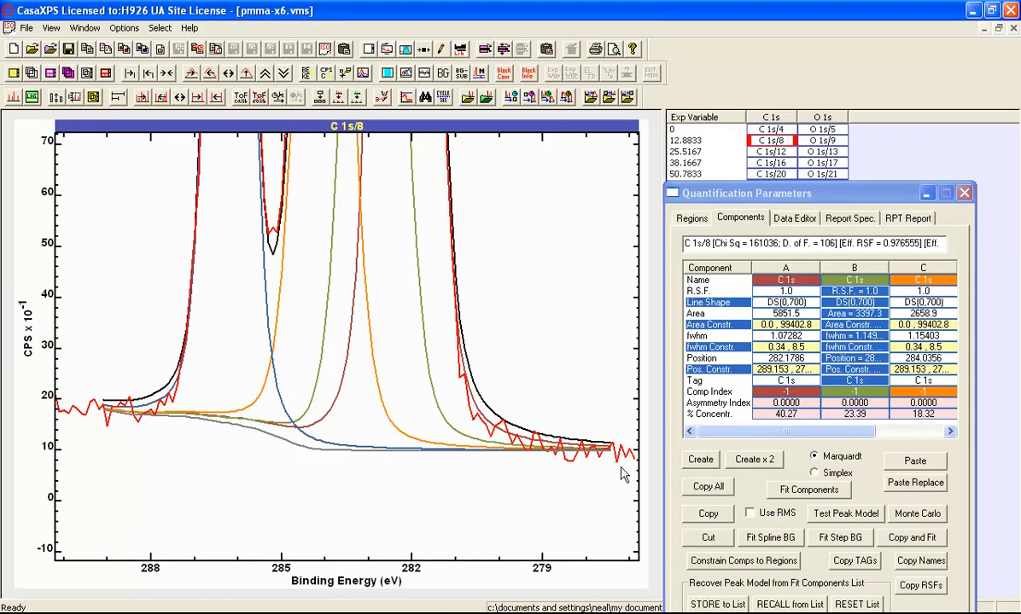
pyautogui.moveTo(607, 451); pyautogui.dragTo(608, 457)
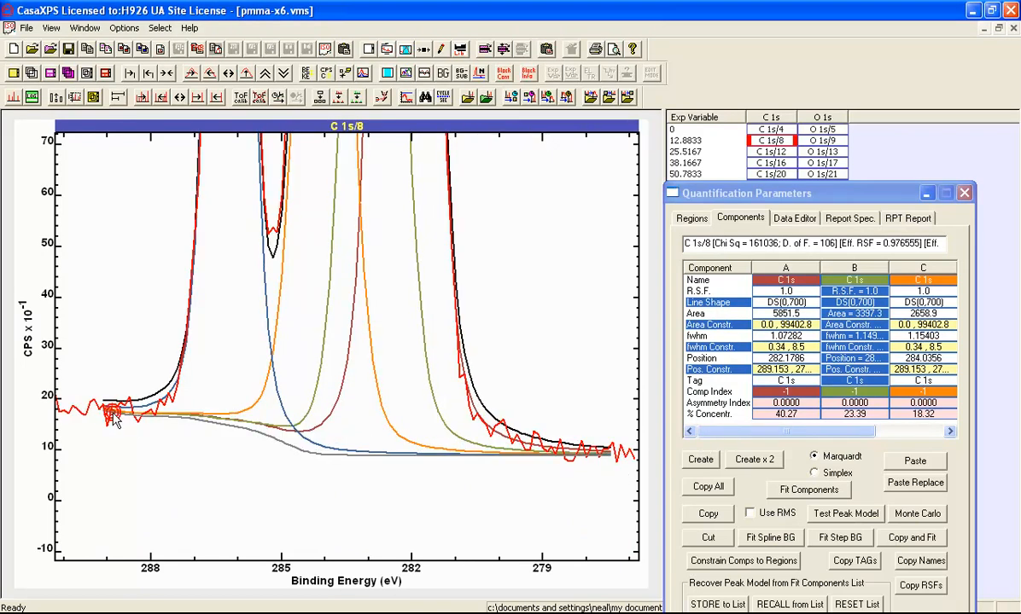
pyautogui.moveTo(105, 398); pyautogui.dragTo(117, 431)
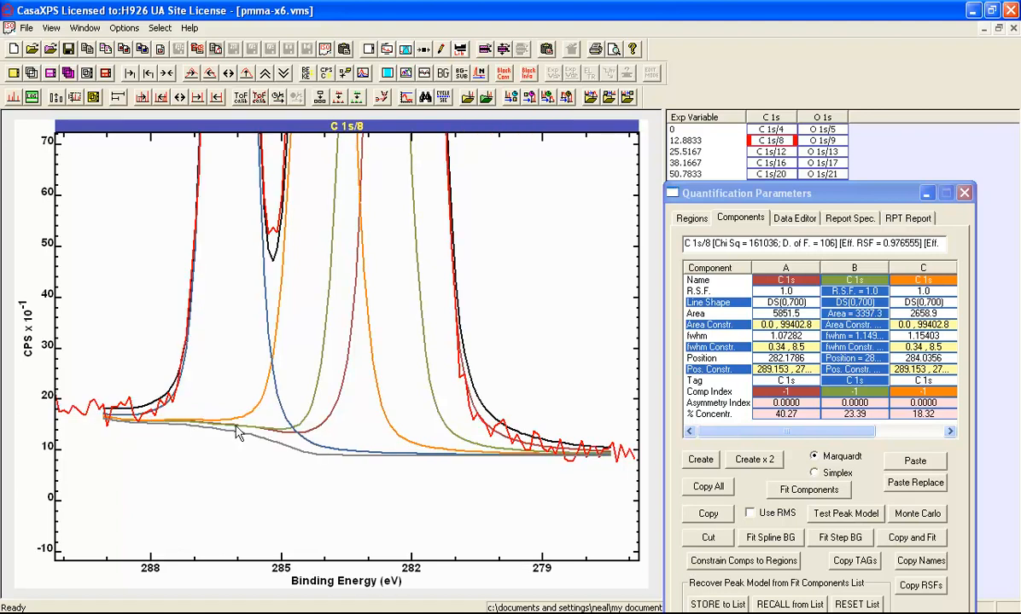
pyautogui.click(247, 74)
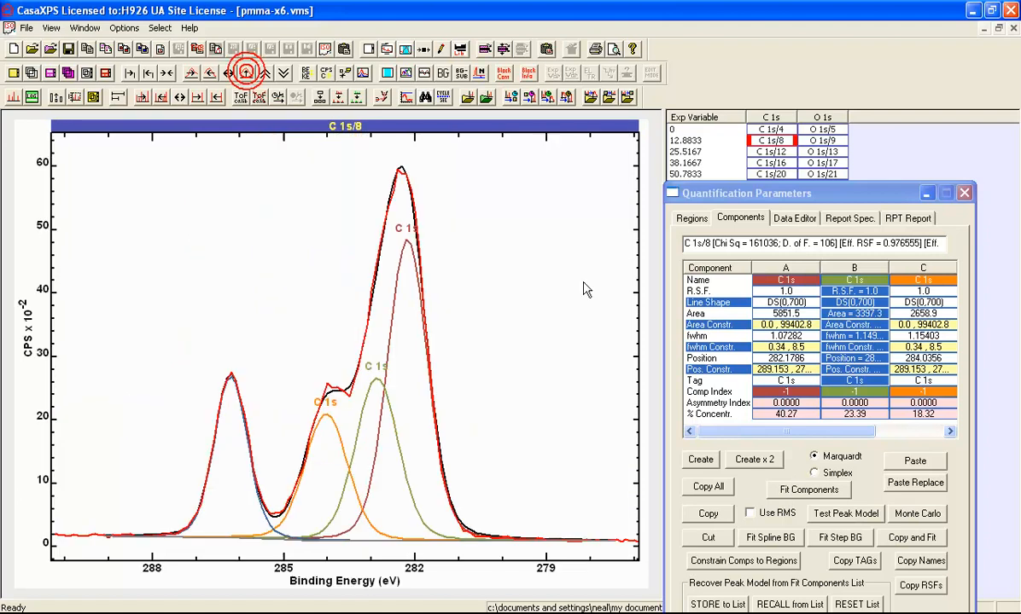
# Refit the four components with the chi-square statistic and display the residual plot above the C 1s spectrum.
pyautogui.click(813, 492)
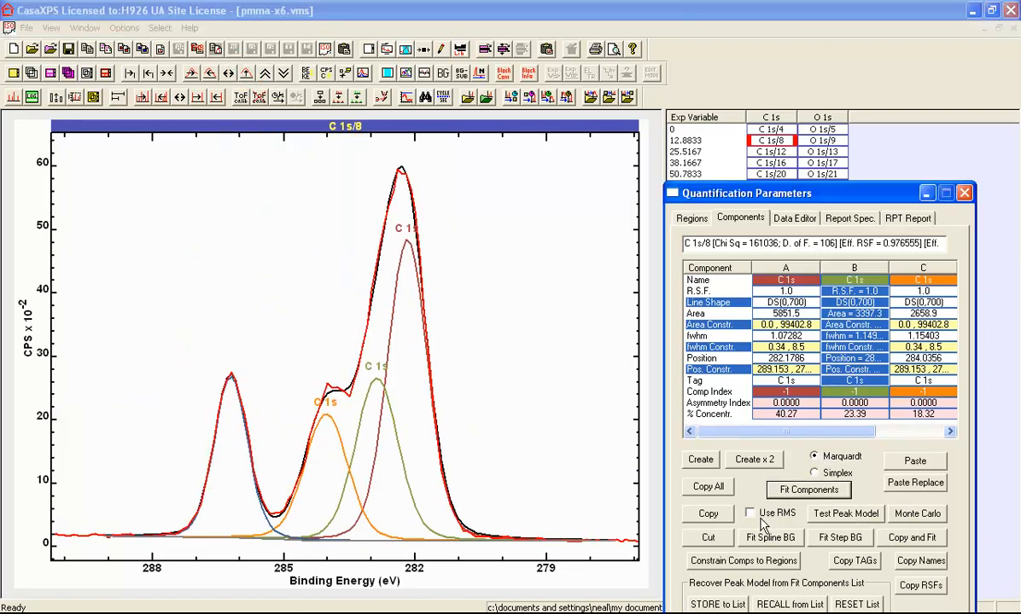
pyautogui.click(804, 493)
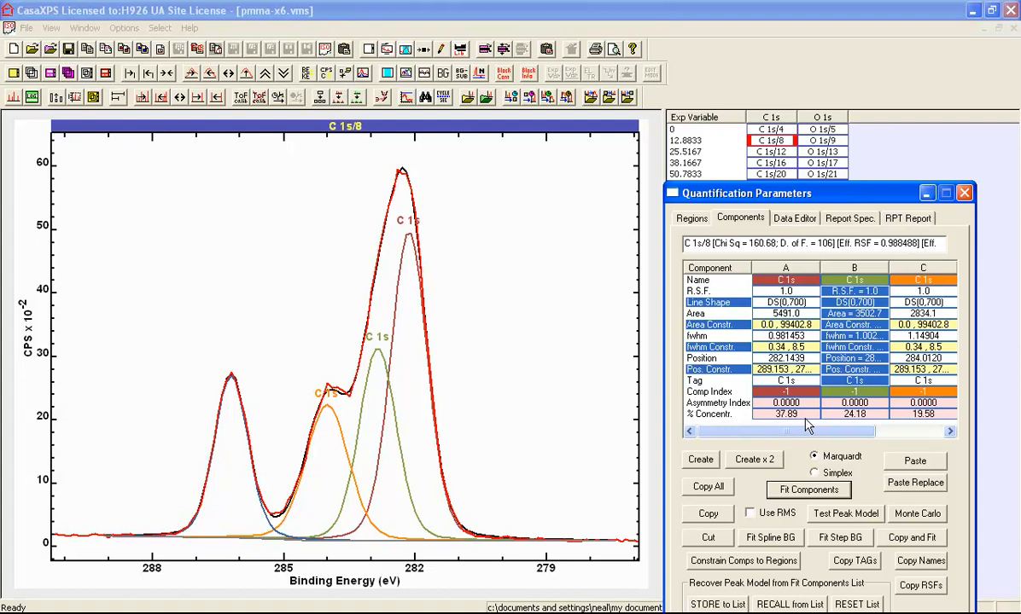
pyautogui.moveTo(839, 429); pyautogui.dragTo(898, 431)
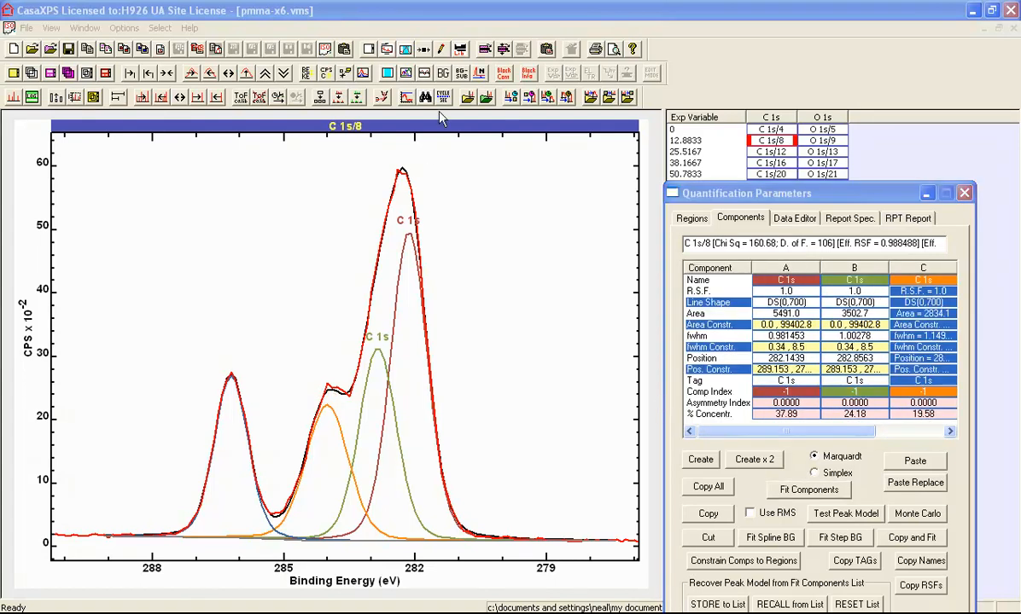
pyautogui.click(416, 74)
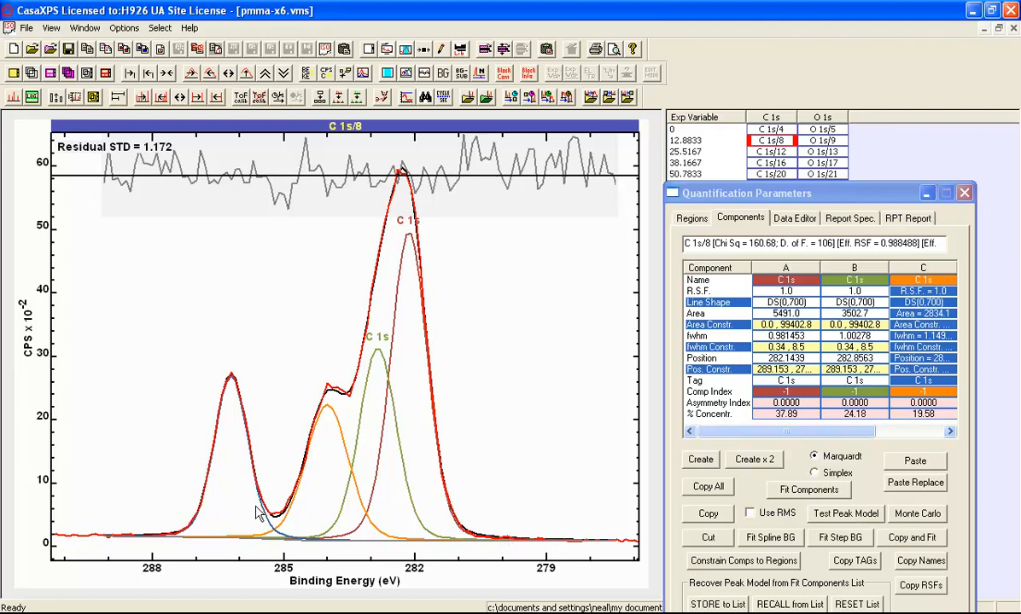
# Lower both ends of the C 1s background a little further and refit the components.
pyautogui.moveTo(74, 508); pyautogui.dragTo(603, 529)
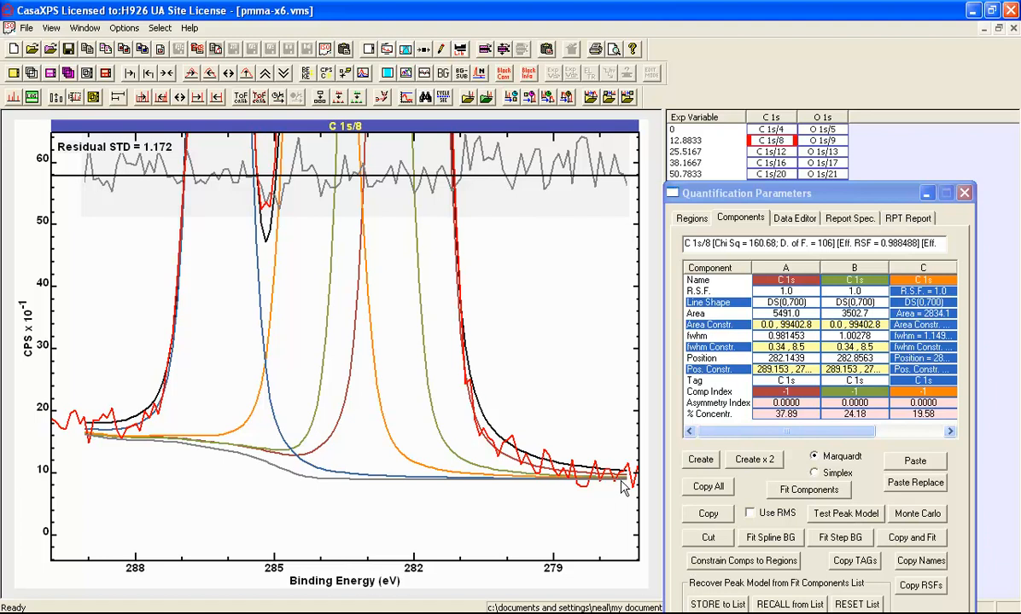
pyautogui.moveTo(625, 478); pyautogui.dragTo(625, 484)
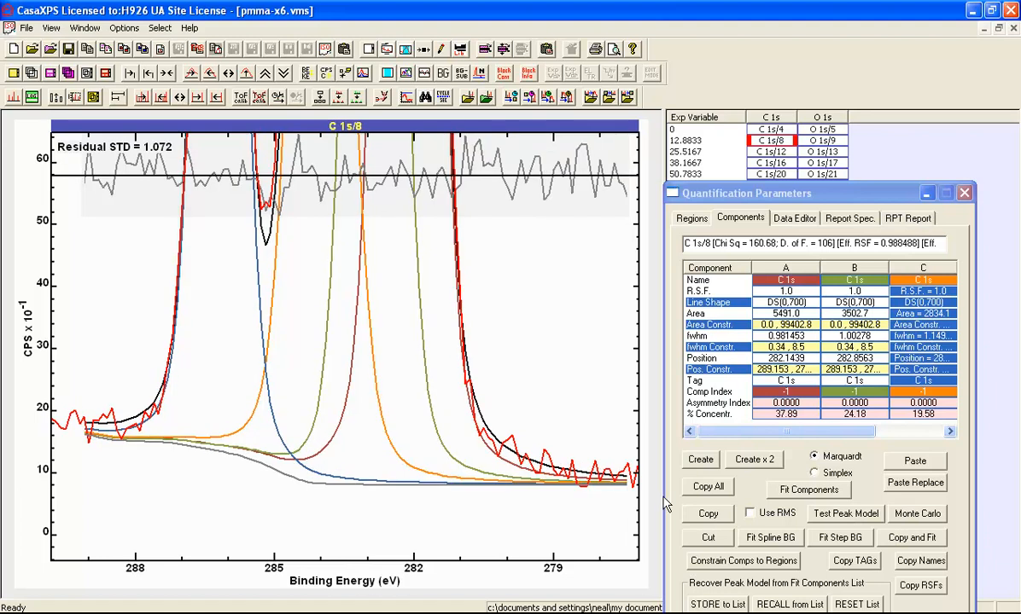
pyautogui.moveTo(85, 439); pyautogui.dragTo(91, 450)
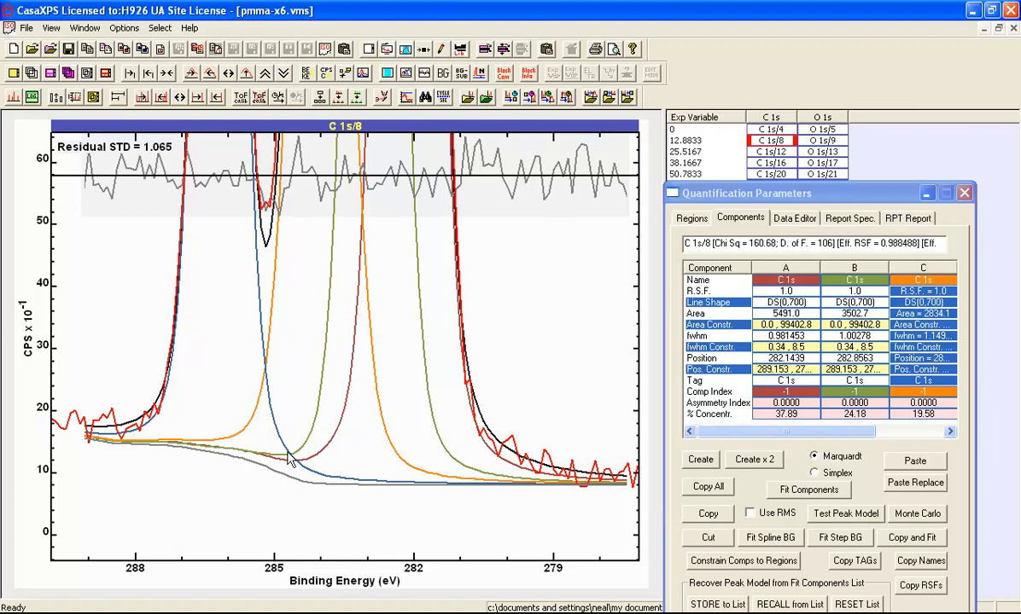
pyautogui.click(806, 492)
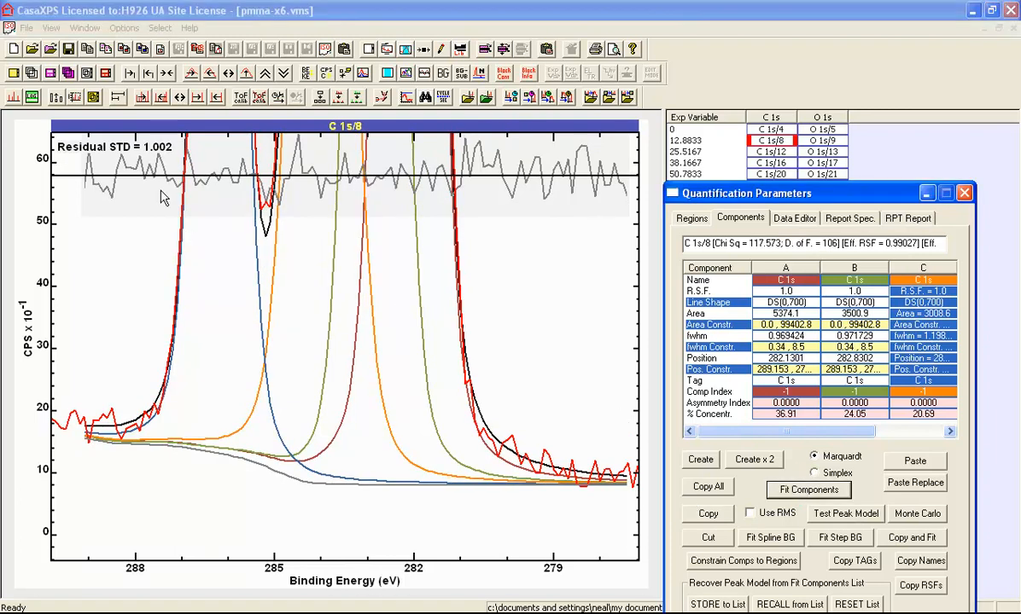
pyautogui.click(246, 72)
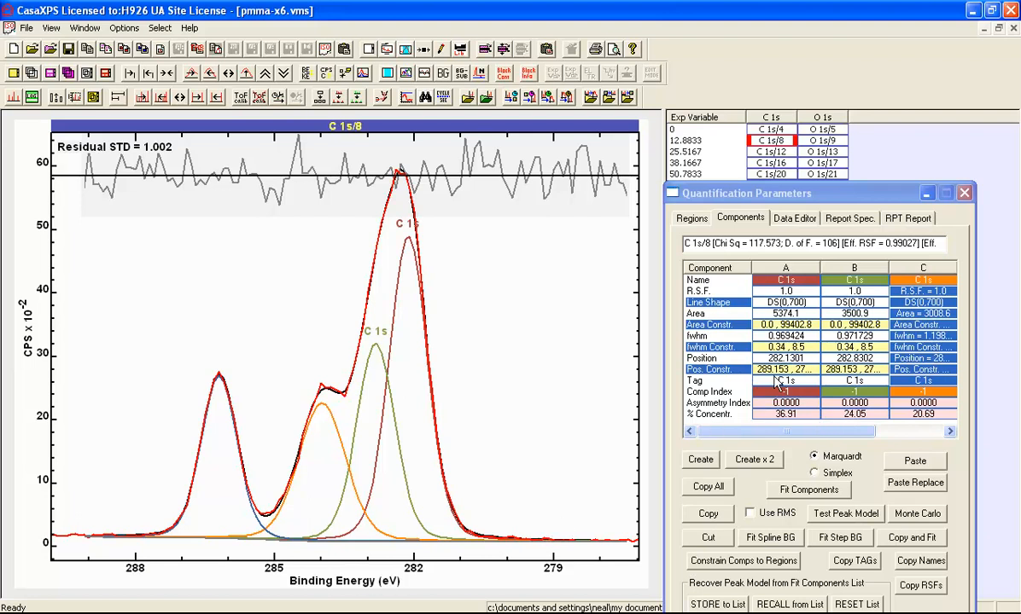
# Set the line shape of components B and A to DS(0,600) and refit the peak model.
pyautogui.click(850, 304)
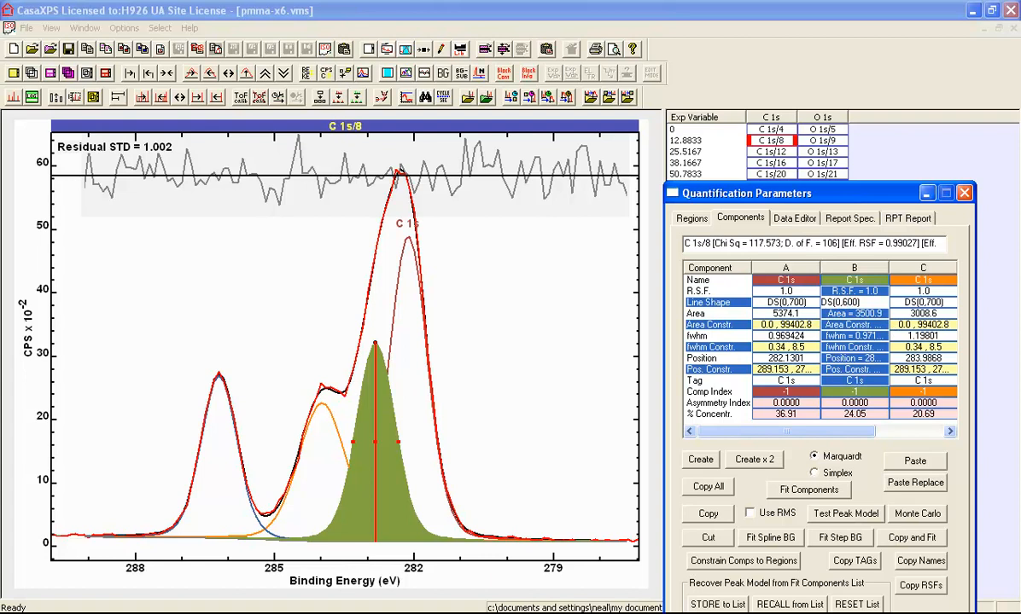
pyautogui.click(884, 314)
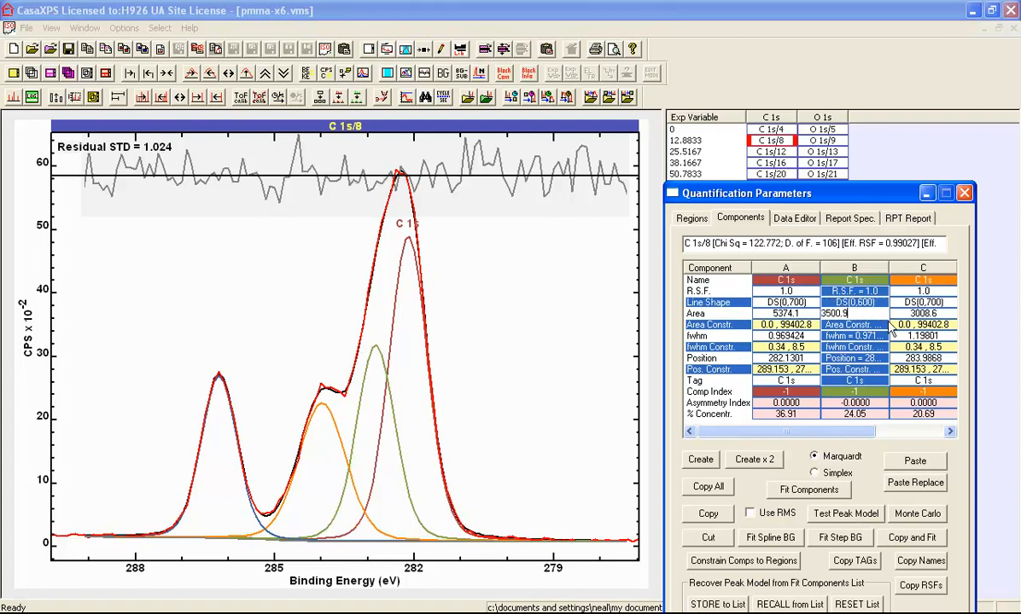
pyautogui.click(787, 303)
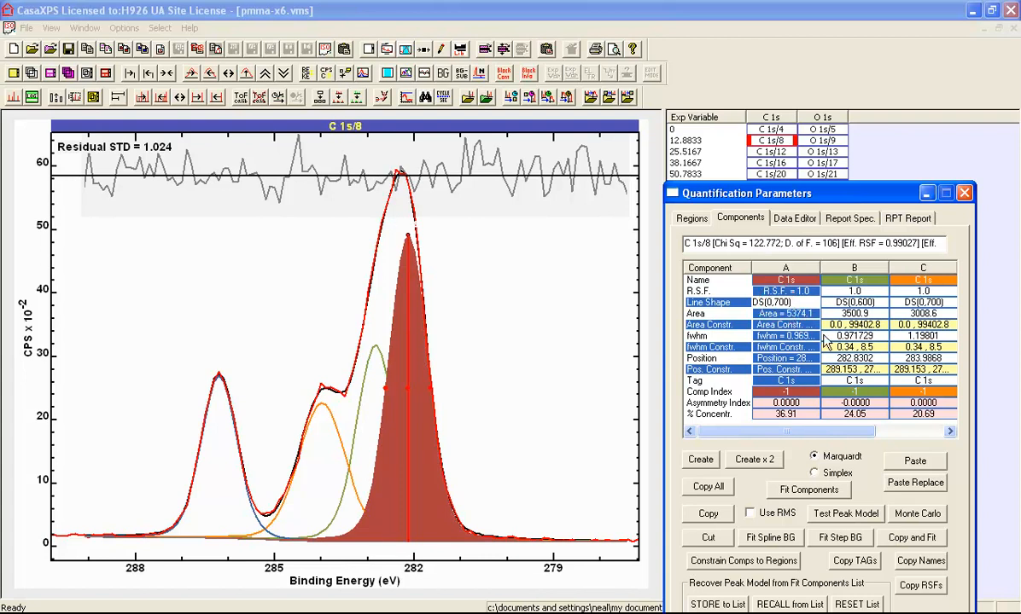
pyautogui.press('BackSpace')
pyautogui.write('6')
pyautogui.press('Return')
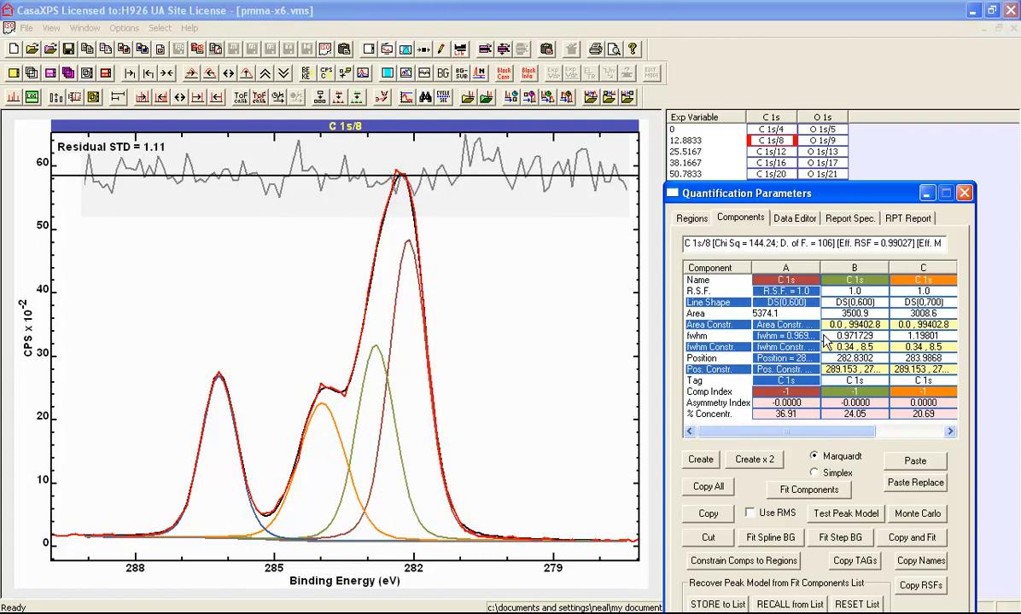
pyautogui.click(809, 492)
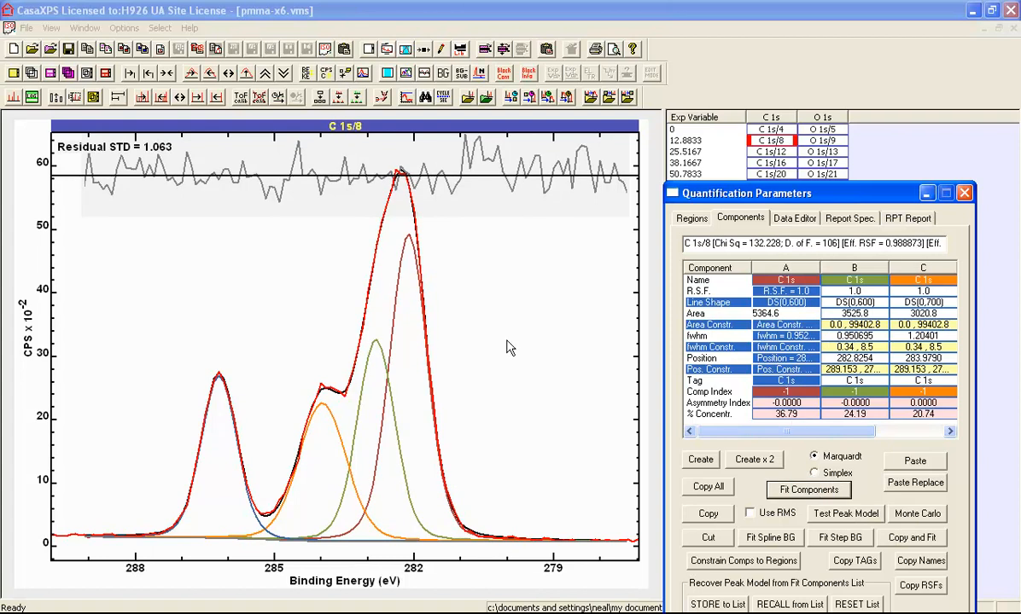
# Reshape component B to about 282.89 eV with an area of about 3310 and component A to about 5430, refit and review the concentrations.
pyautogui.moveTo(409, 245); pyautogui.dragTo(374, 354)
pyautogui.moveTo(413, 253); pyautogui.dragTo(406, 231)
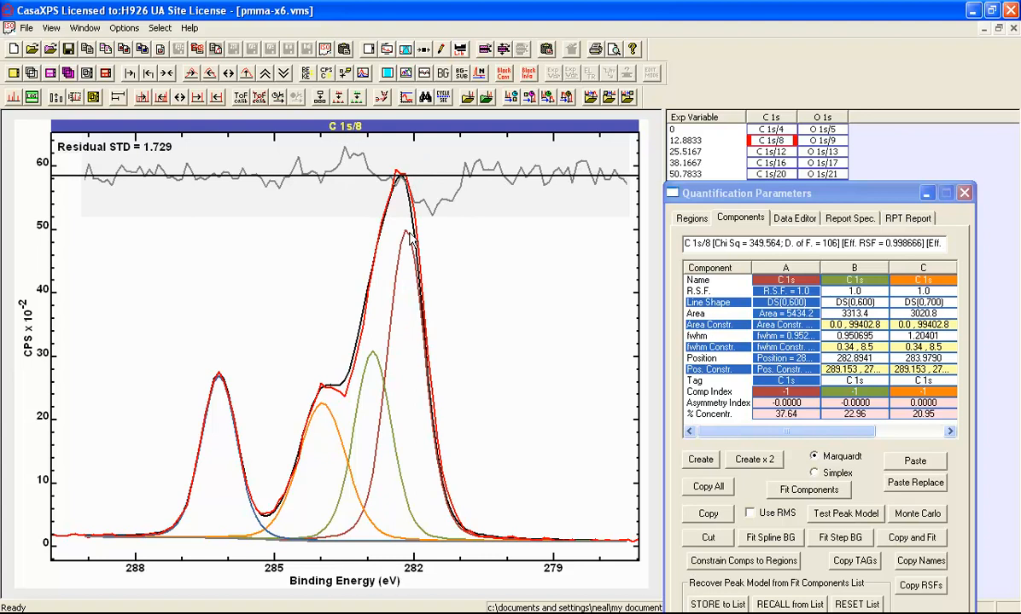
pyautogui.click(802, 489)
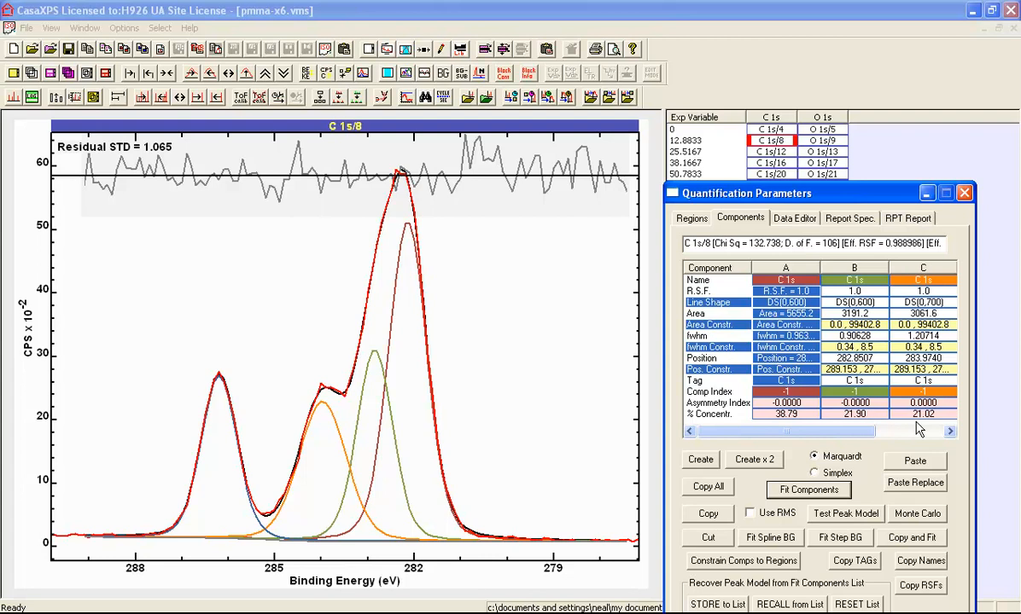
pyautogui.click(834, 434)
pyautogui.moveTo(834, 435); pyautogui.dragTo(858, 430)
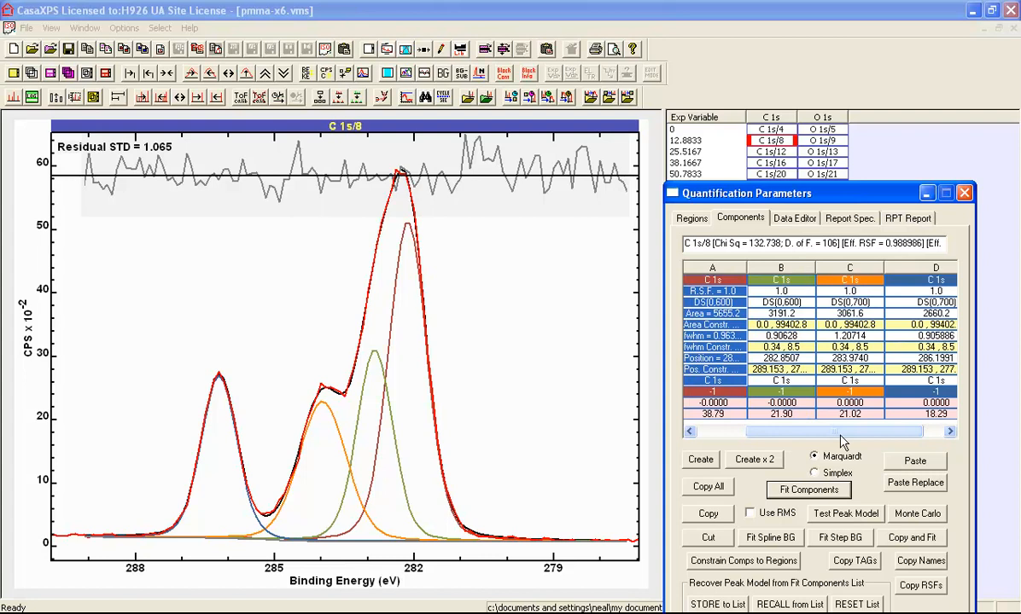
pyautogui.moveTo(834, 437); pyautogui.dragTo(794, 435)
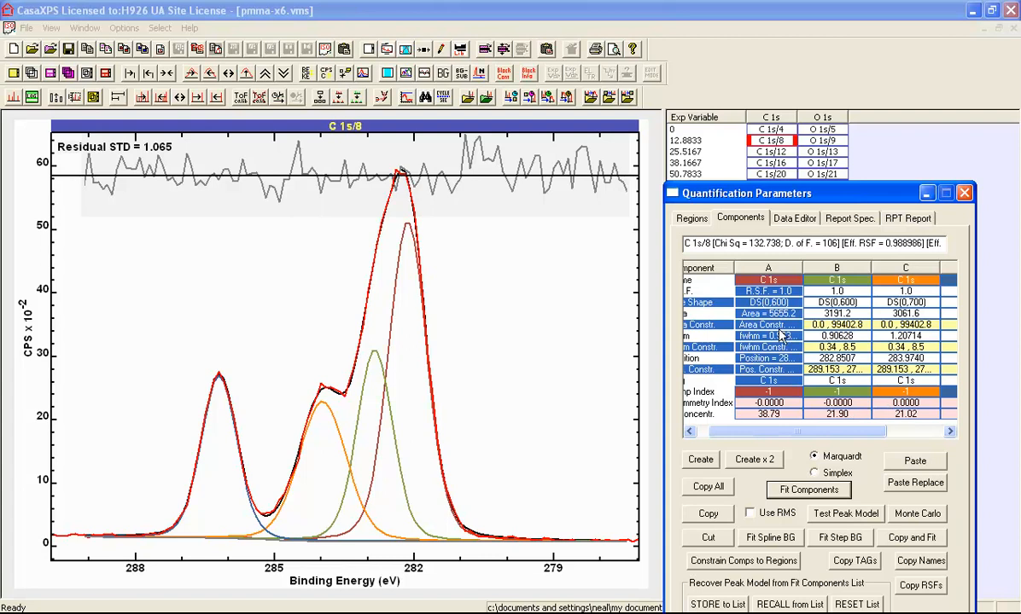
# Set the line shape of component D to DS(0,600) and refit the peak model.
pyautogui.moveTo(783, 431); pyautogui.dragTo(841, 433)
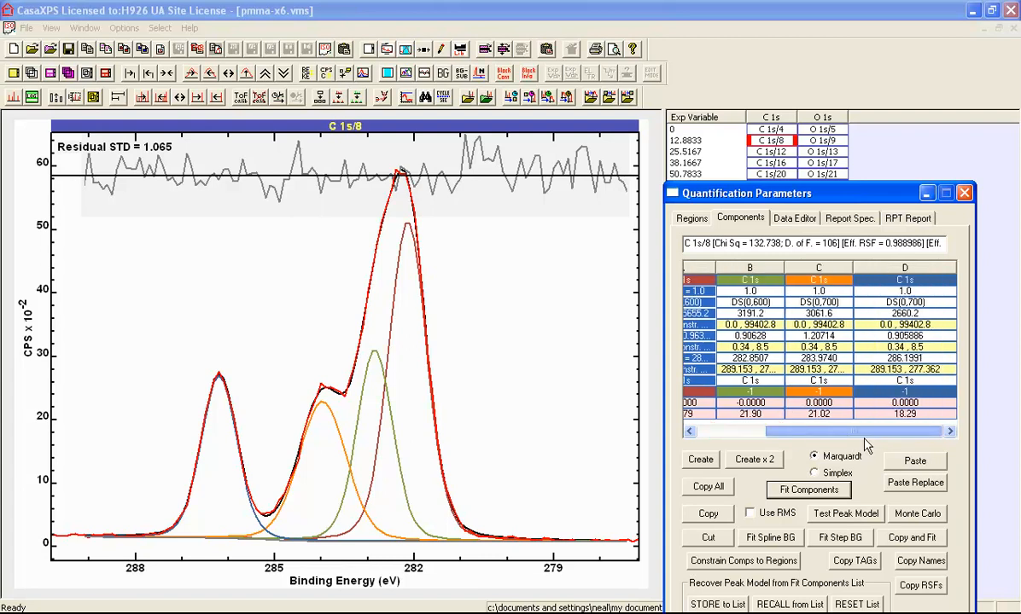
pyautogui.click(904, 302)
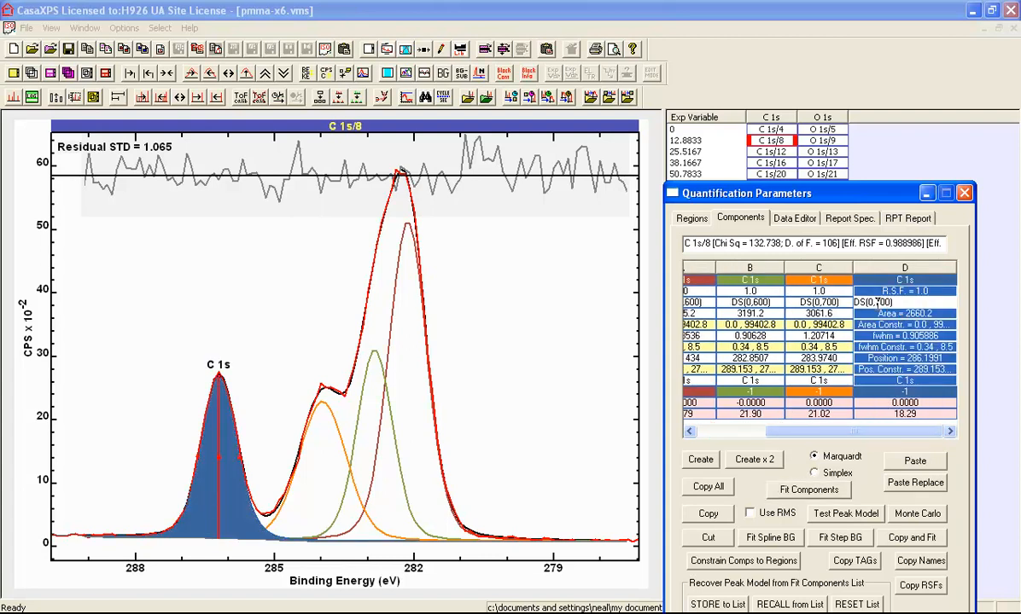
pyautogui.click(875, 302)
pyautogui.press('BackSpace')
pyautogui.write('6')
pyautogui.press('Return')
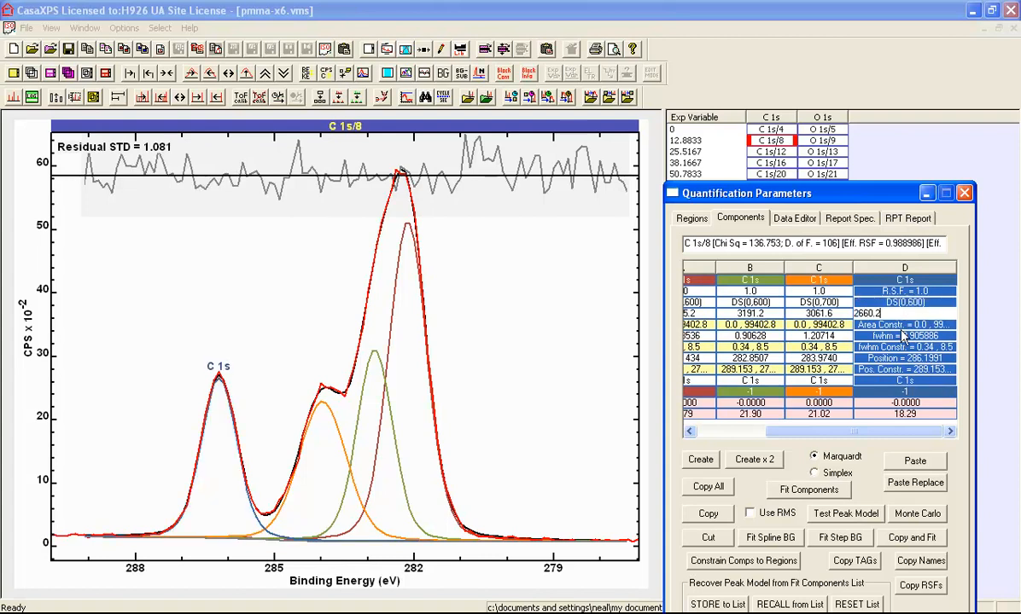
pyautogui.click(799, 495)
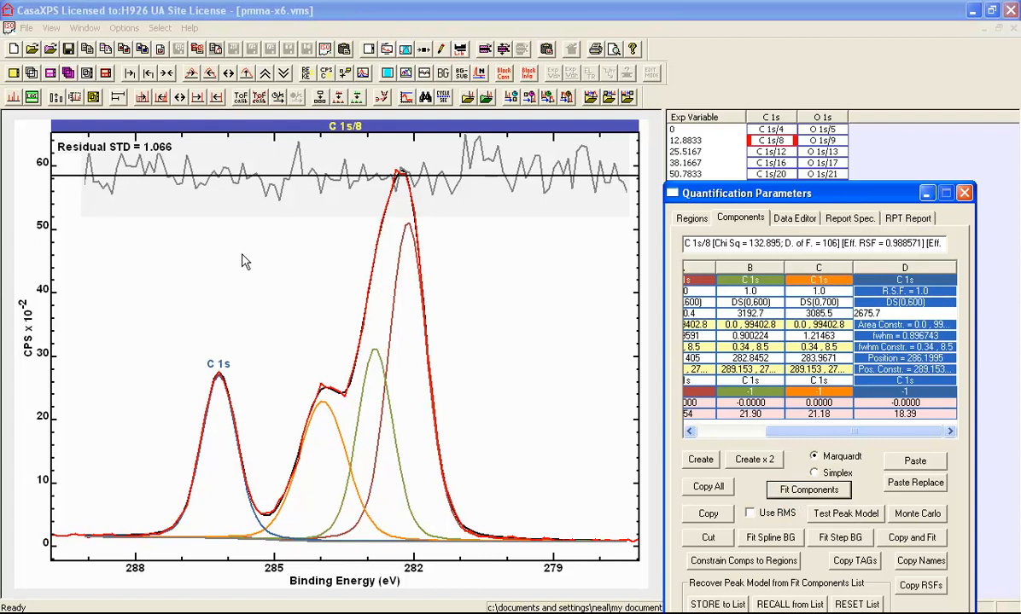
# Set the line shape of component C, on the shoulder near 284 eV, to DS(0,800).
pyautogui.click(811, 295)
pyautogui.click(808, 301)
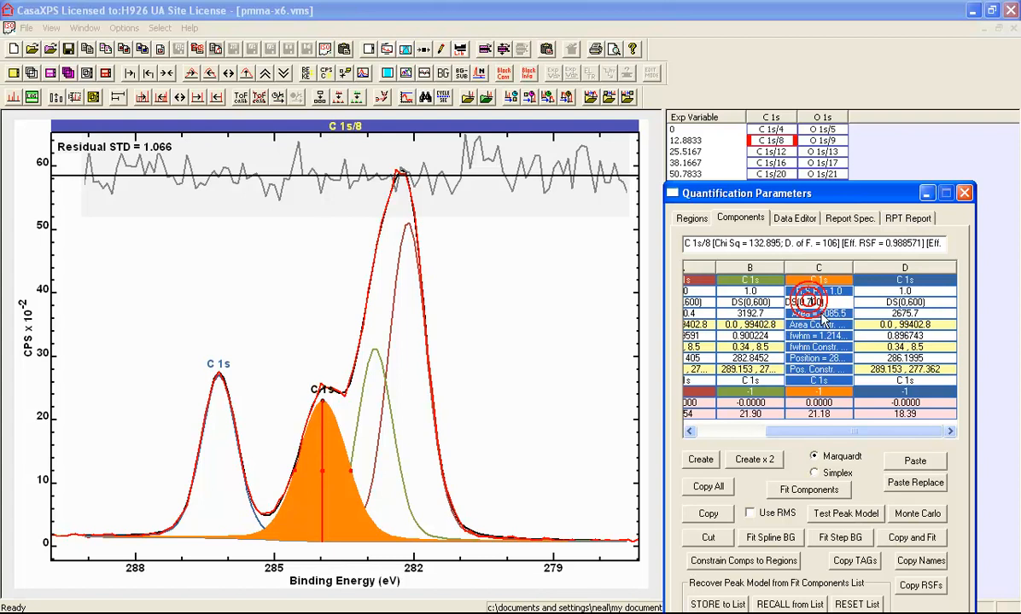
pyautogui.press('BackSpace')
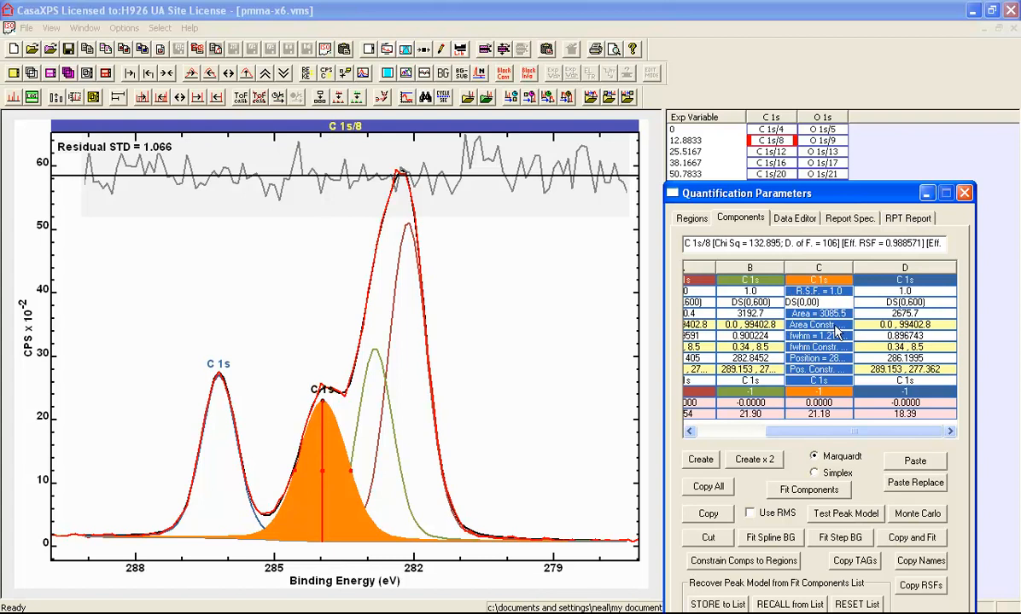
pyautogui.write('8')
pyautogui.press('Return')
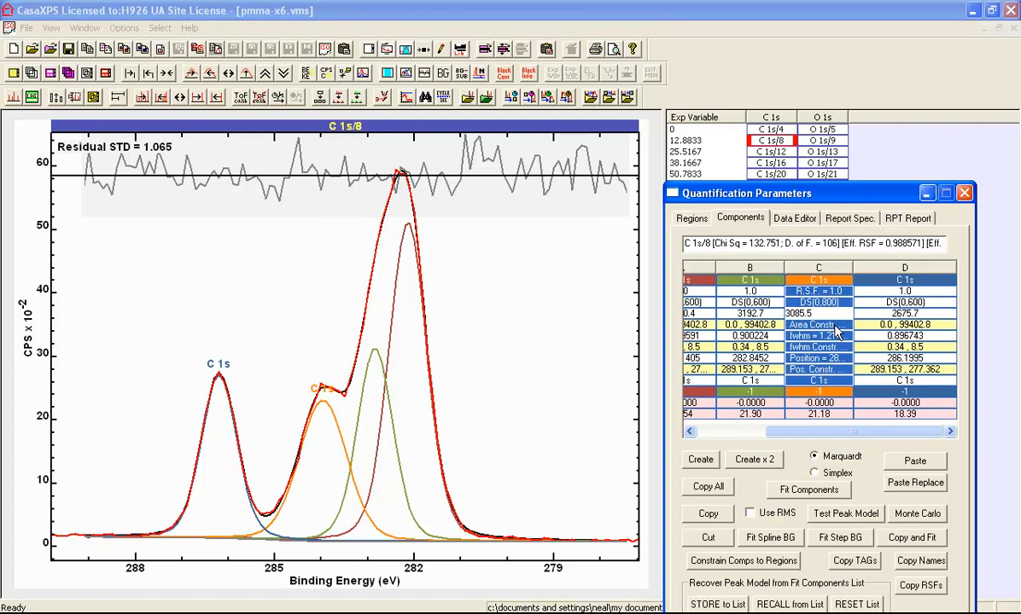
# Refit the four-component C 1s peak model and review the component parameters and concentrations from component A onward.
pyautogui.click(802, 491)
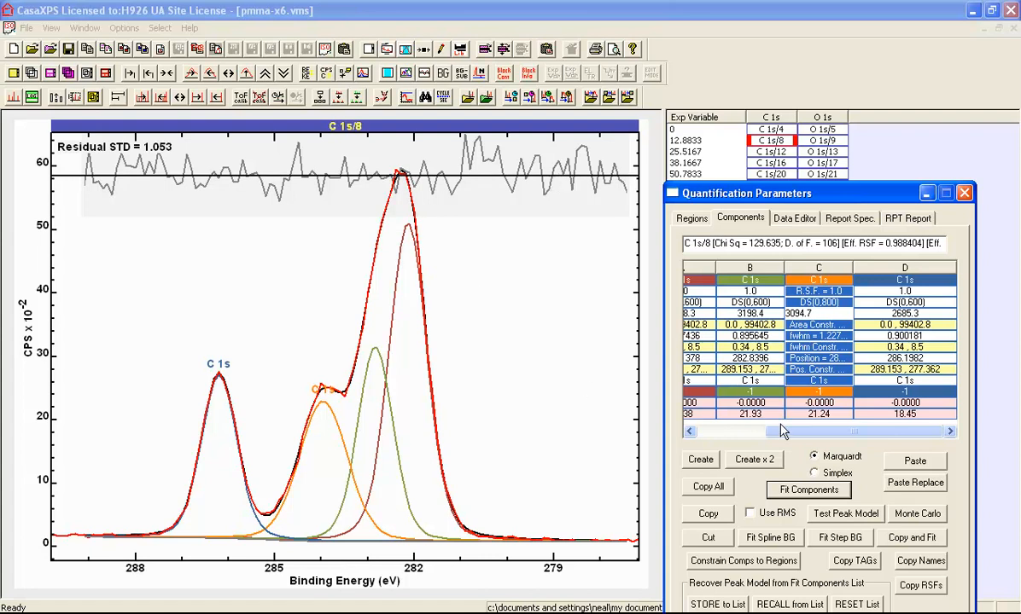
pyautogui.moveTo(812, 431); pyautogui.dragTo(778, 437)
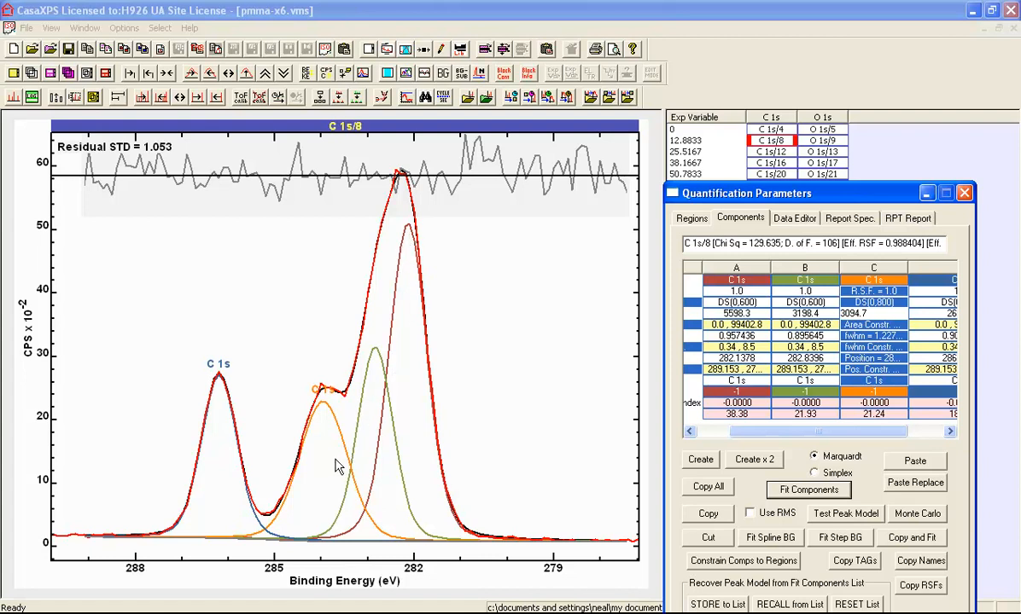
pyautogui.click(416, 381)
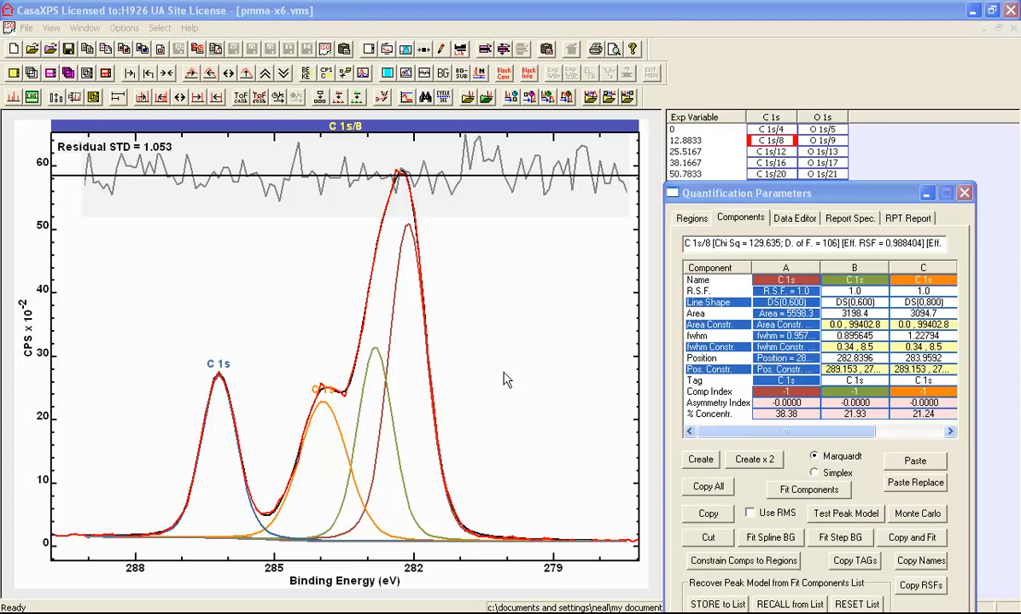
# Turn on Include %St Dev in the component annotation options and close the annotation settings.
pyautogui.click(421, 47)
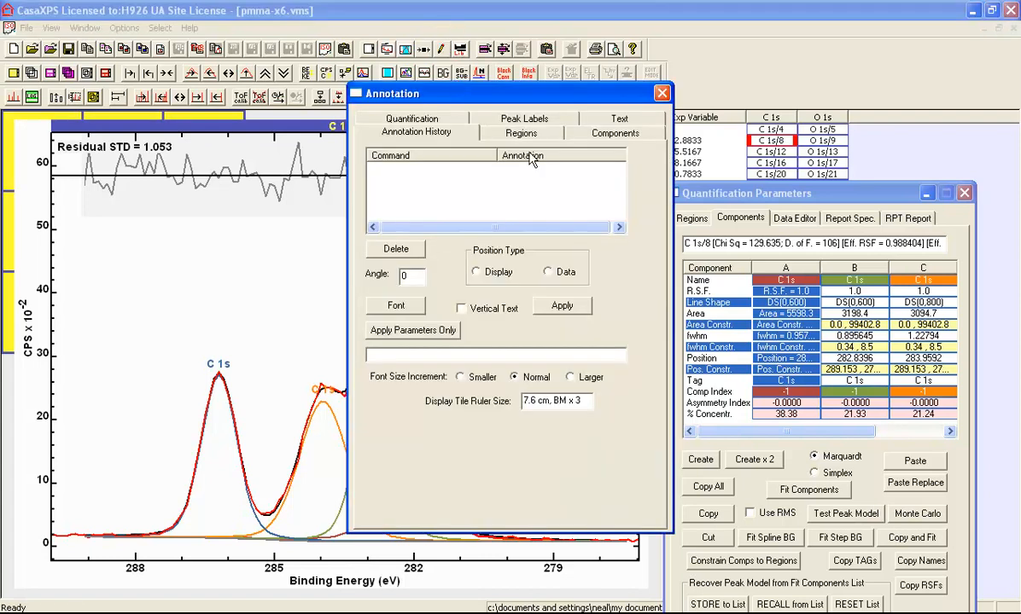
pyautogui.click(603, 137)
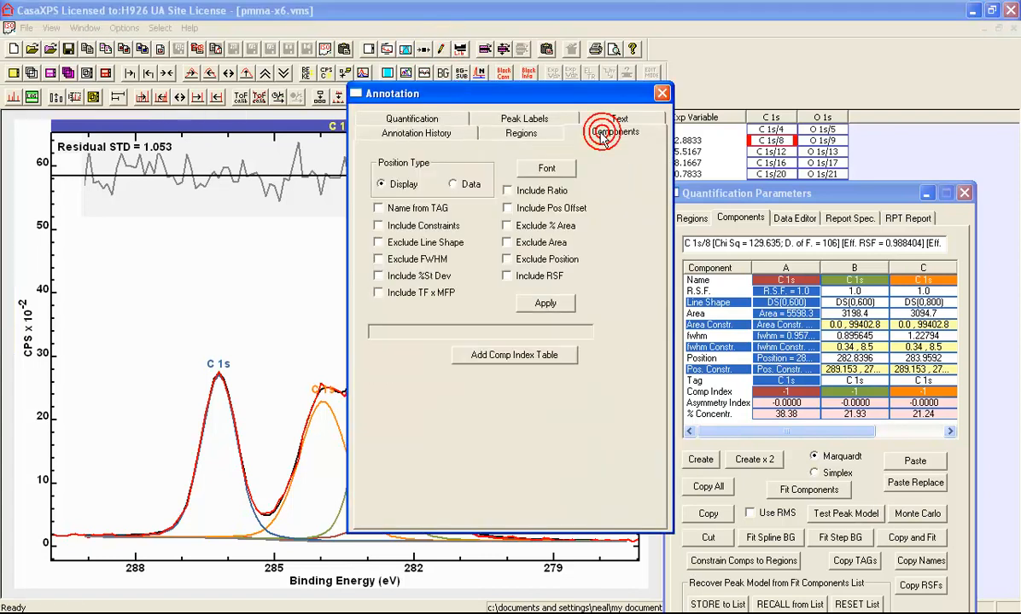
pyautogui.click(378, 277)
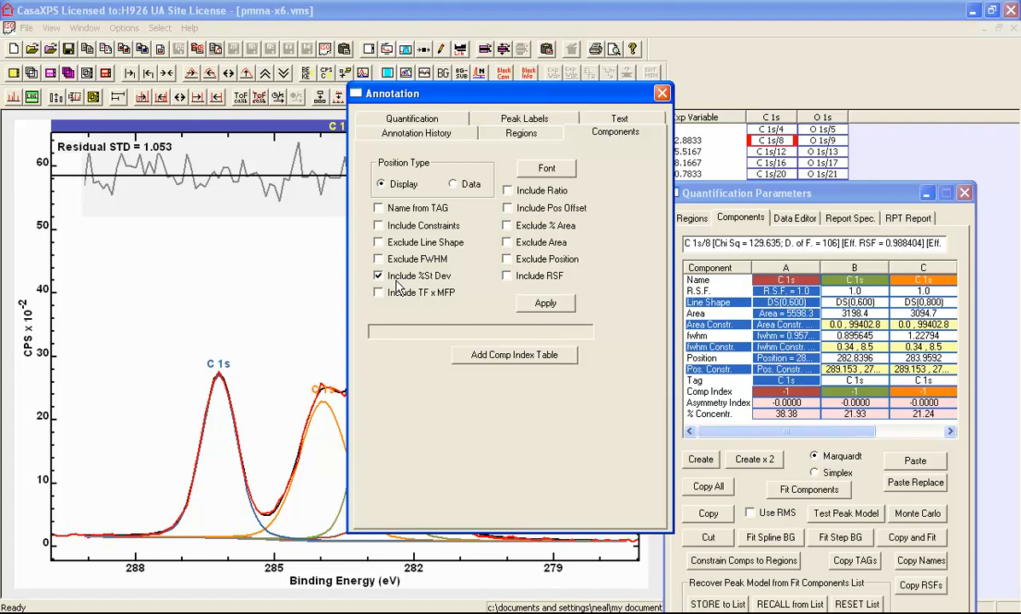
pyautogui.click(661, 93)
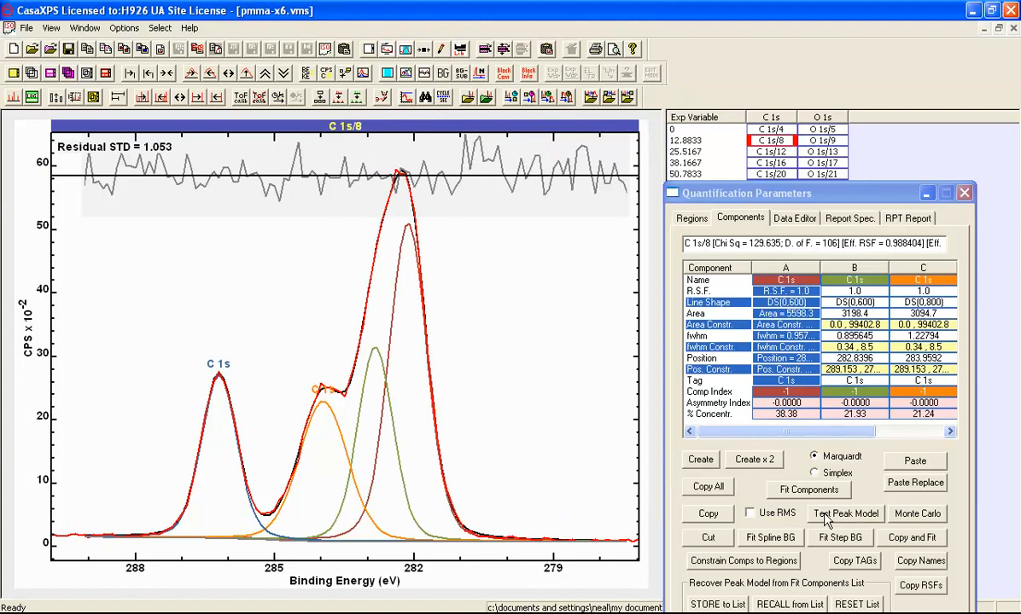
# Run the Monte Carlo peak-model test for C 1s/8 after checking components A and B.
pyautogui.click(783, 281)
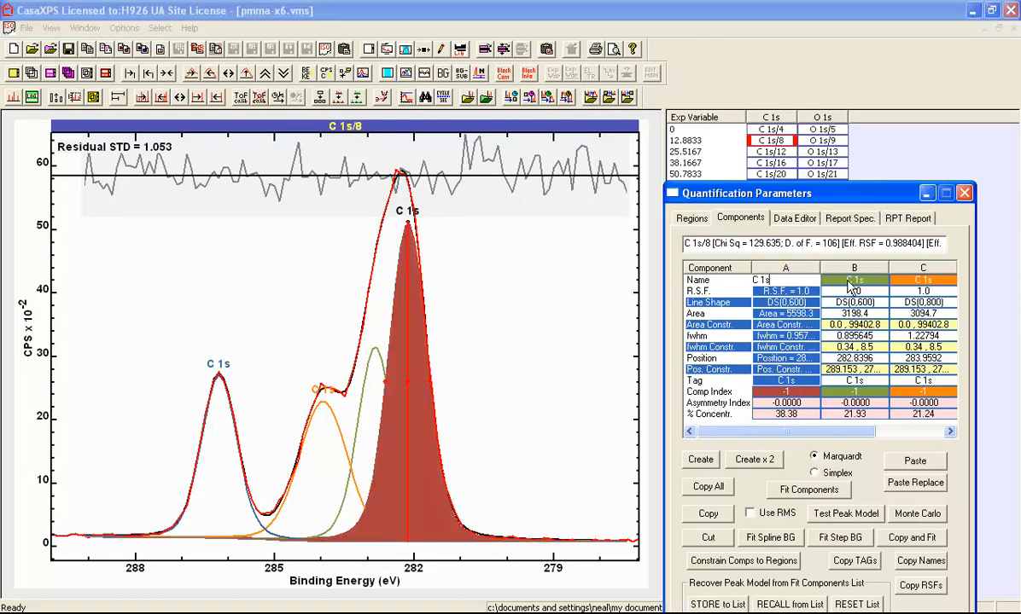
pyautogui.click(845, 281)
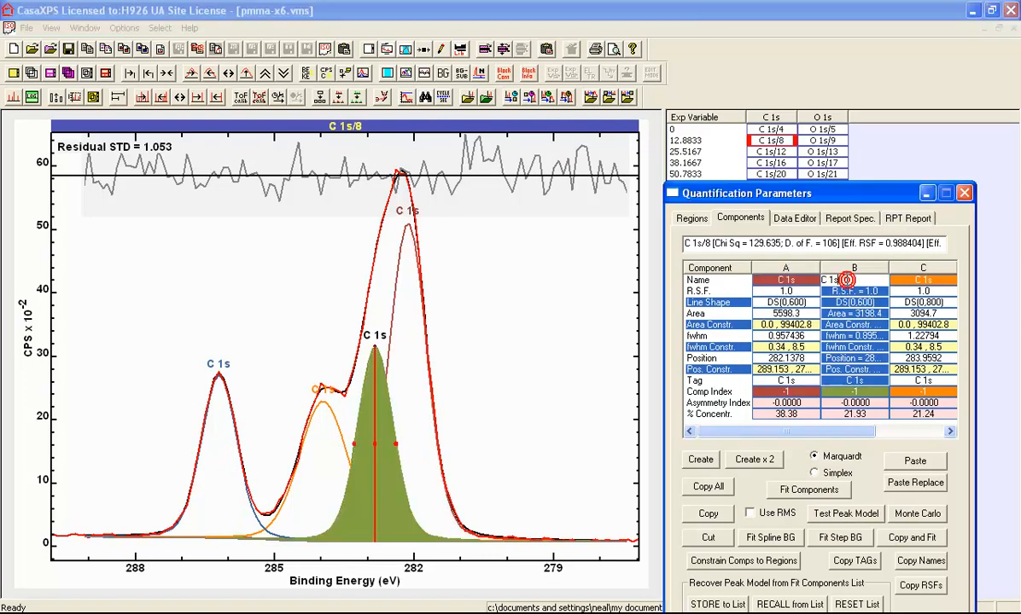
pyautogui.click(834, 515)
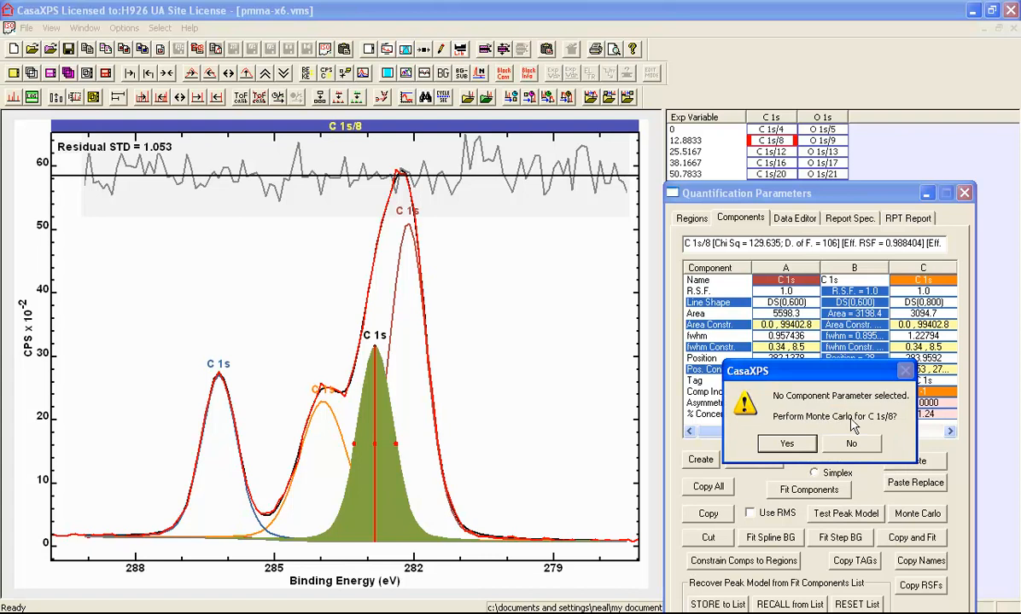
pyautogui.click(786, 444)
pyautogui.click(771, 442)
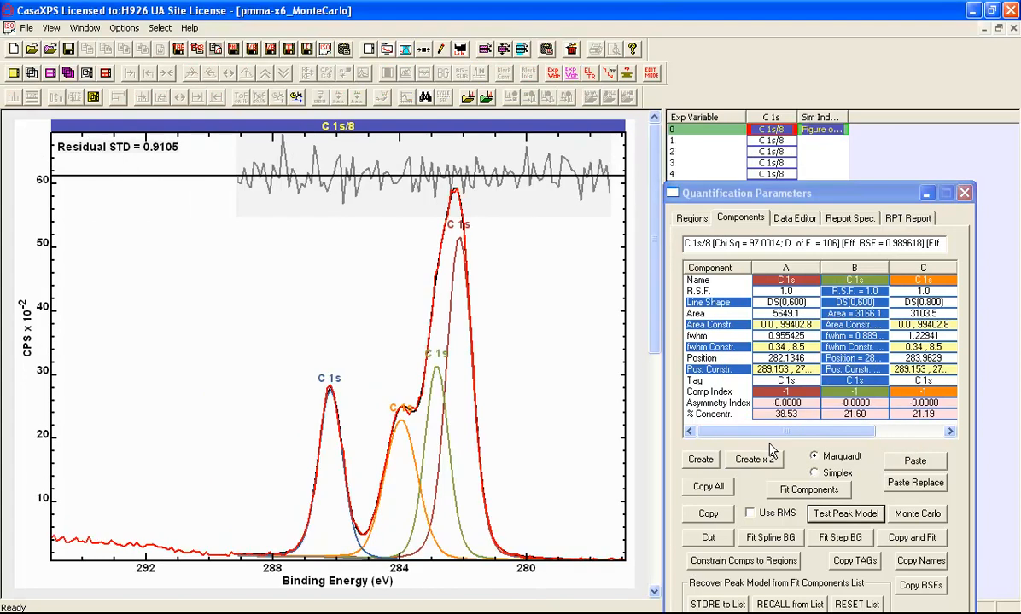
# Overlay all the simulated C 1s spectra in one display tile, with the quantification window minimised.
pyautogui.click(766, 117)
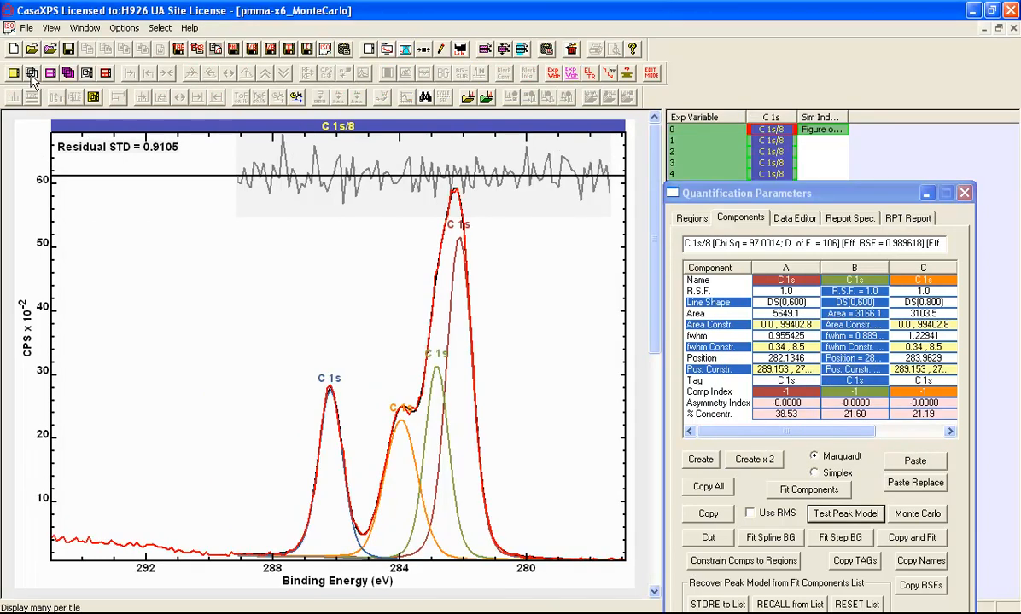
pyautogui.click(926, 194)
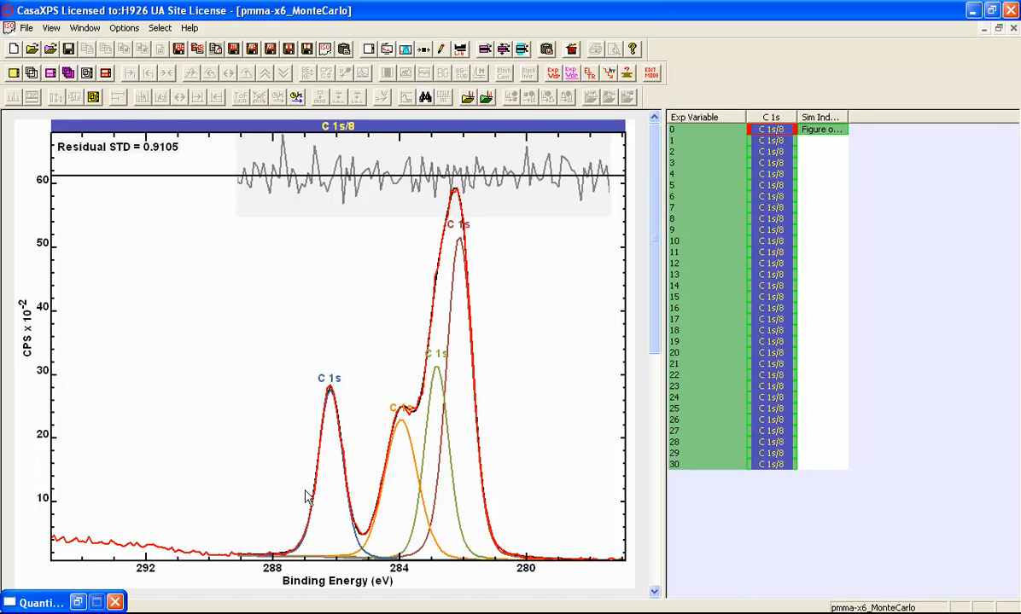
pyautogui.click(32, 73)
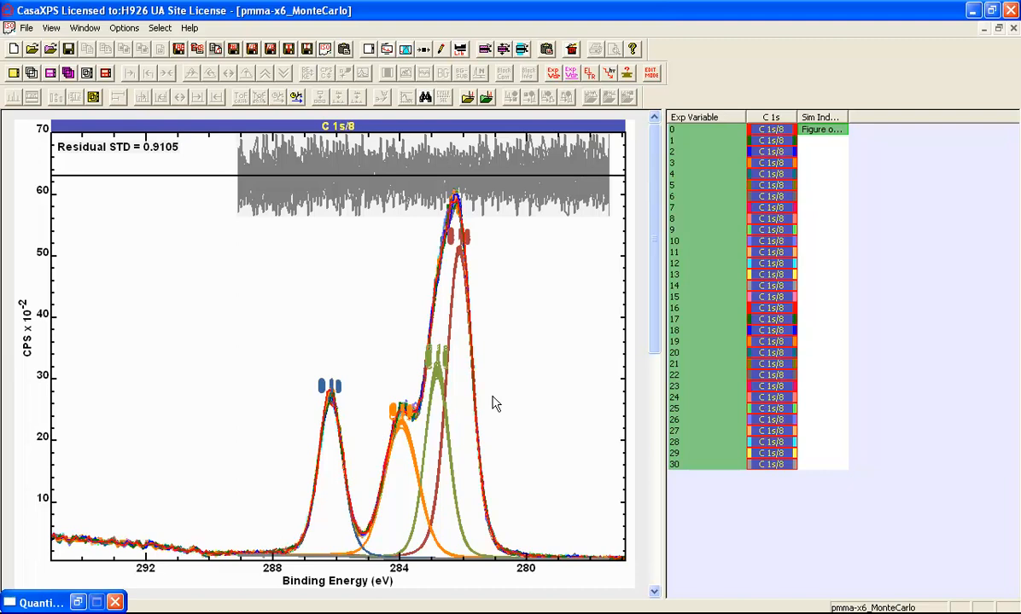
# Open pmma-la-sgl.vms with the quantification window restored and overlay its two C 1s/8 fits for comparison.
pyautogui.press('F7')
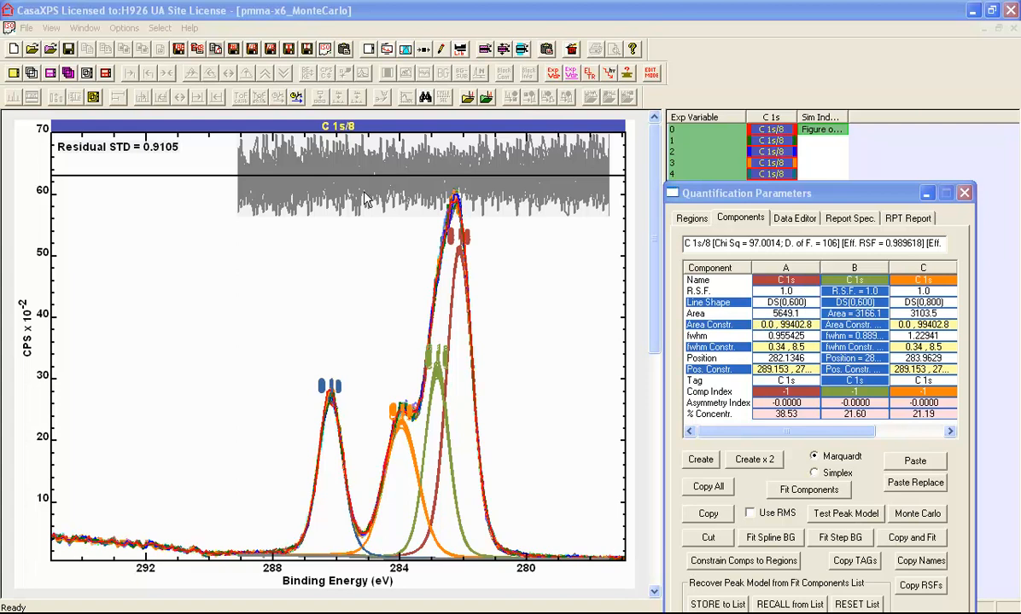
pyautogui.click(26, 28)
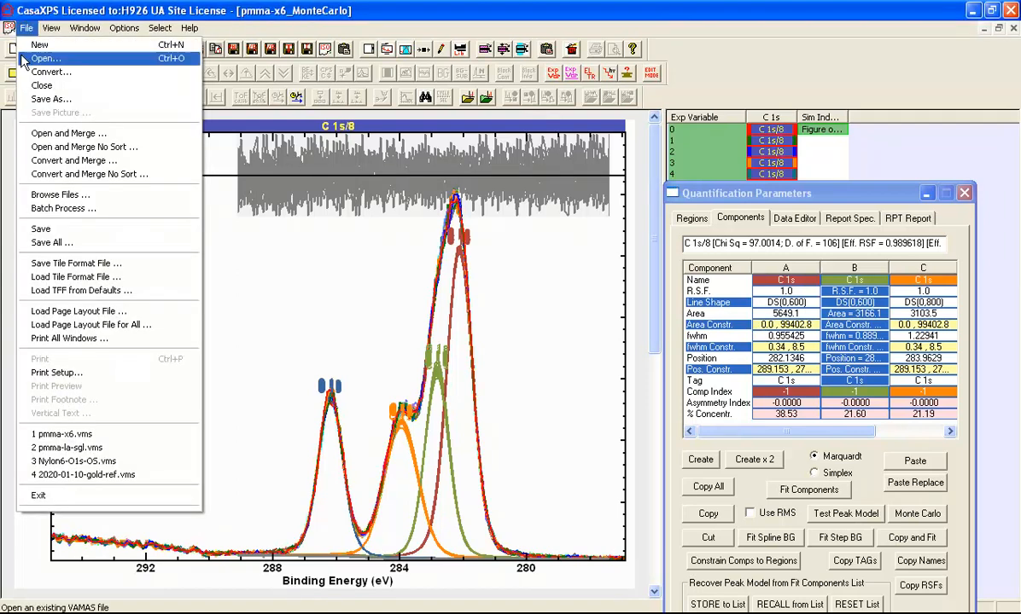
pyautogui.click(53, 448)
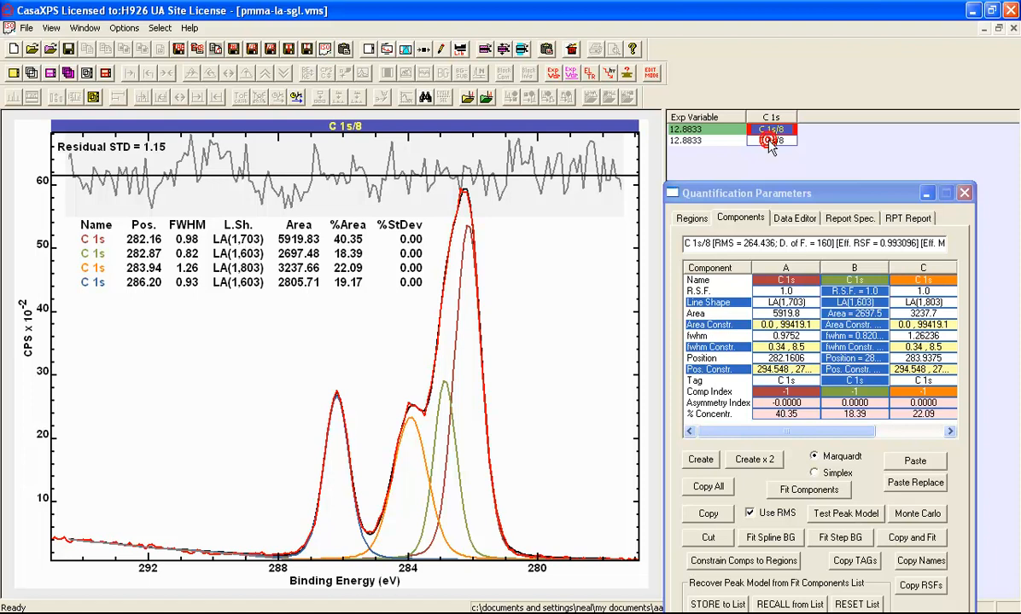
pyautogui.click(717, 139)
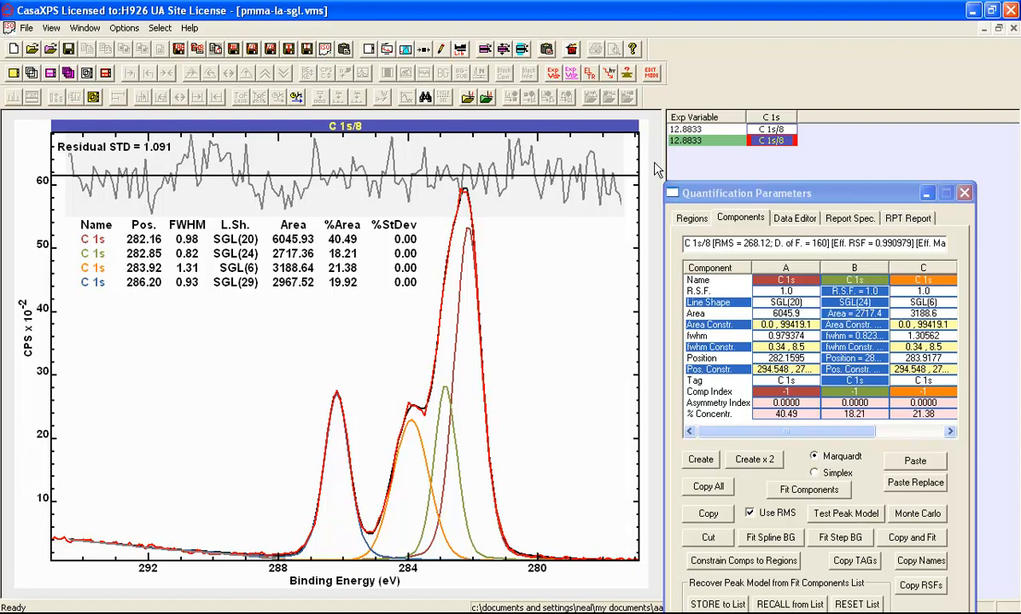
pyautogui.click(771, 117)
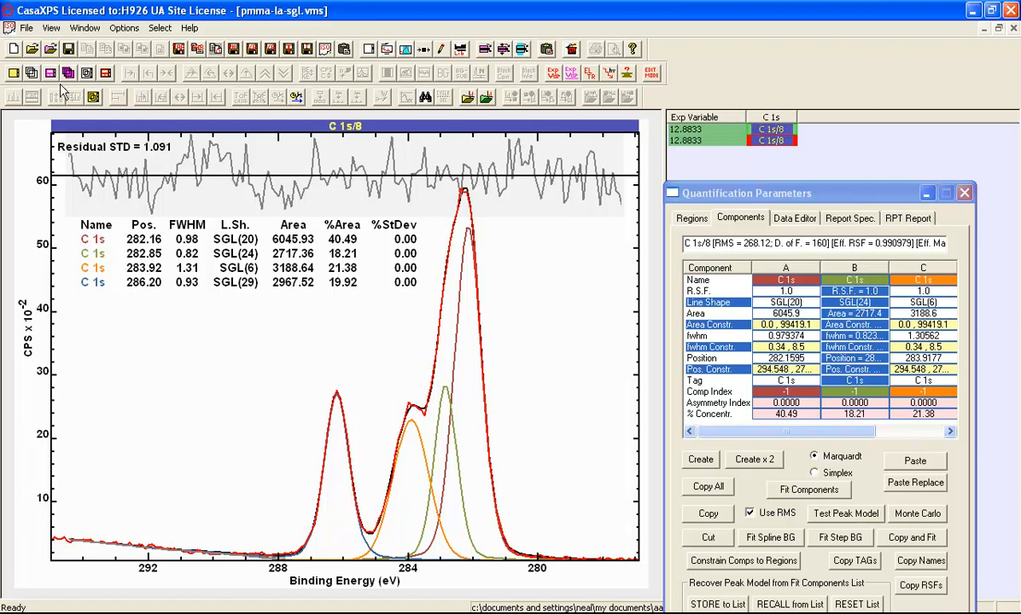
pyautogui.click(32, 73)
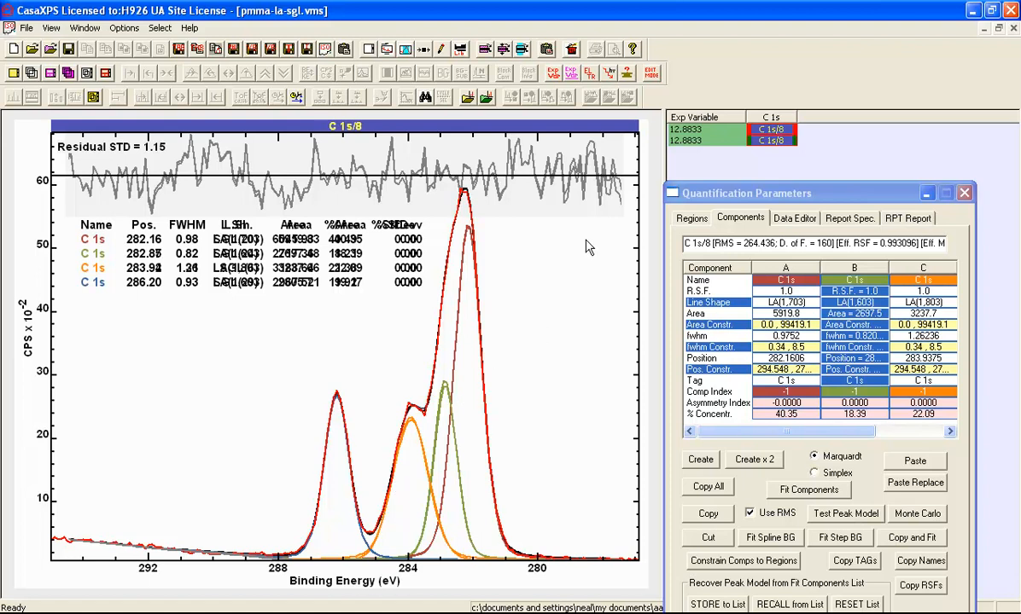
# Run the Monte Carlo peak-model test on the SGL-fitted C 1s/8 spectrum with Use RMS off and overlay all simulated spectra.
pyautogui.click(765, 142)
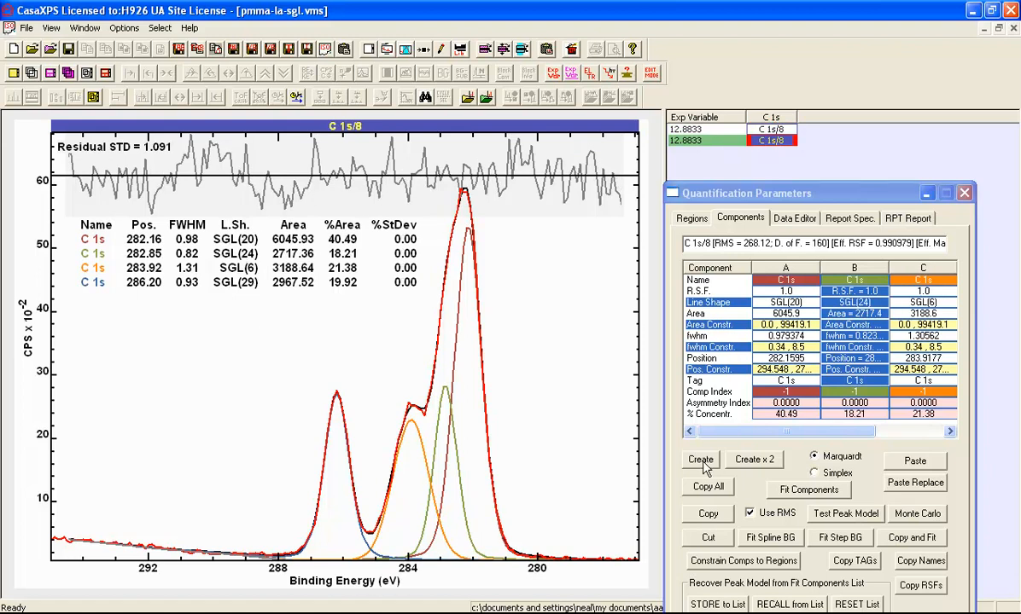
pyautogui.click(751, 514)
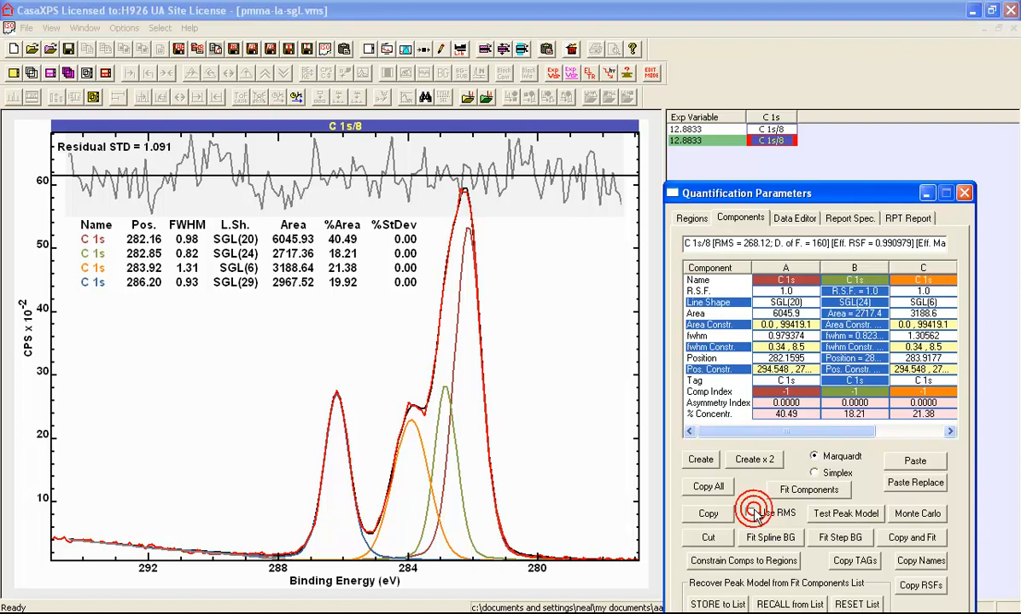
pyautogui.click(843, 515)
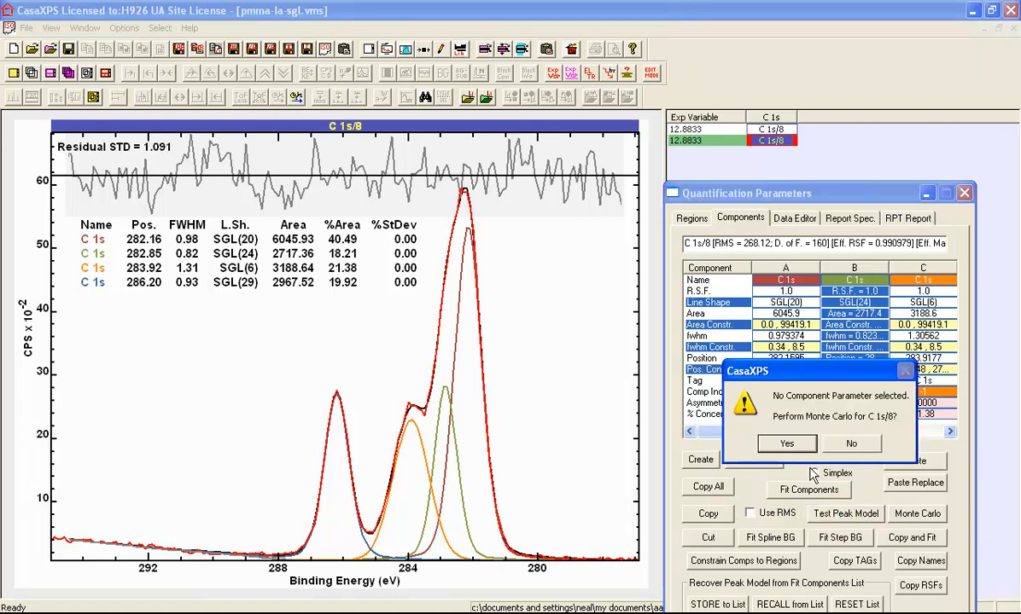
pyautogui.click(790, 449)
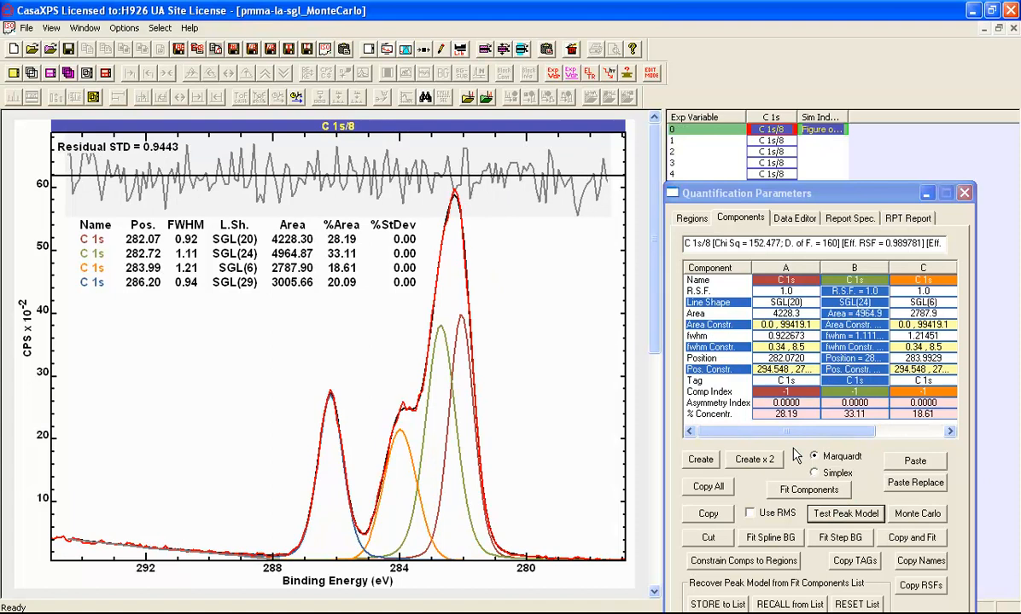
pyautogui.click(767, 125)
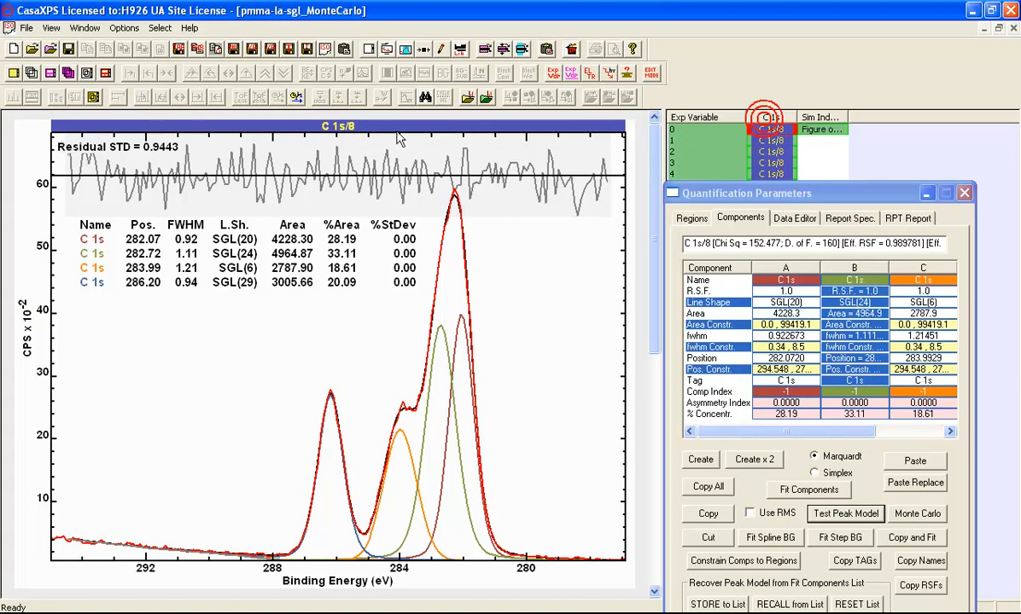
pyautogui.click(31, 74)
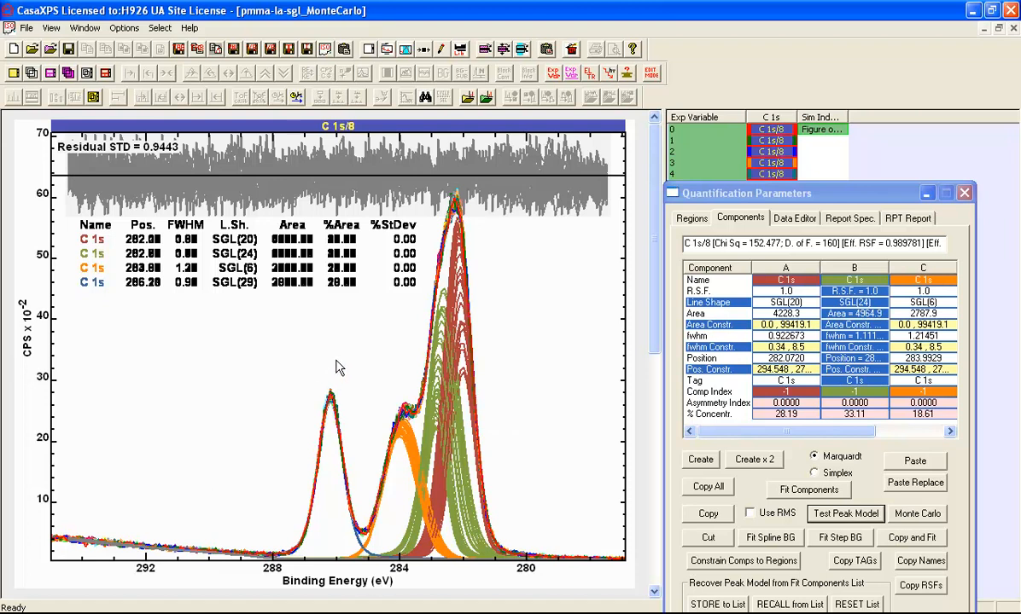
# Return to pmma-la-sgl.vms and constrain component B's FWHM to A * 0.8405.
pyautogui.click(74, 30)
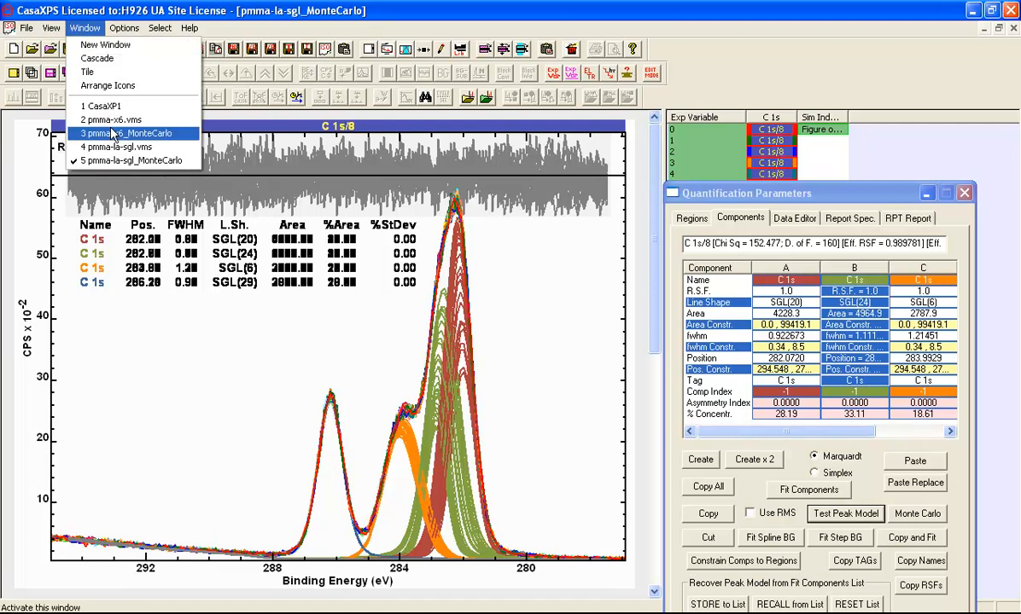
pyautogui.click(116, 146)
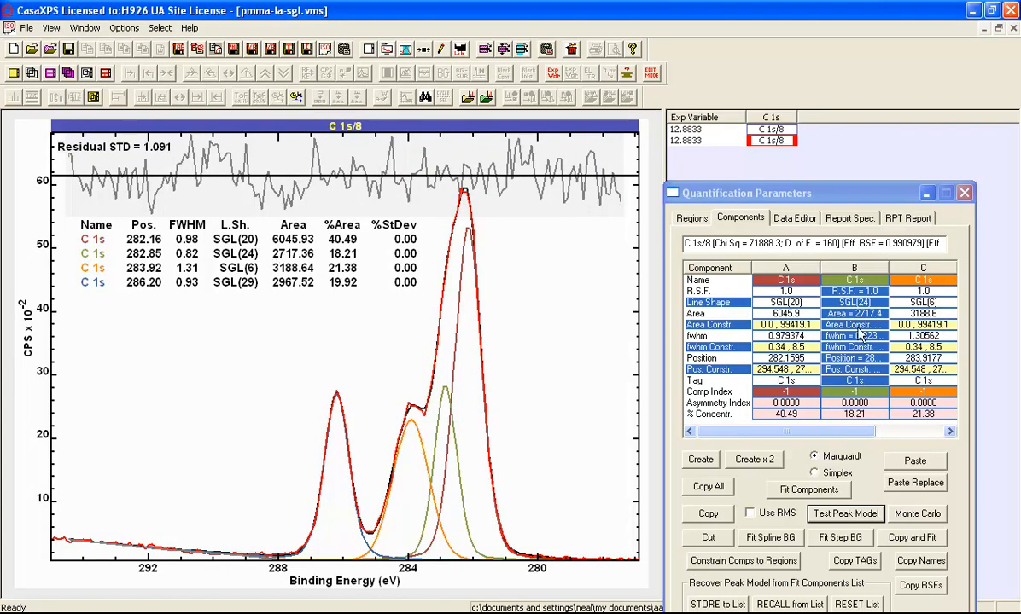
pyautogui.click(861, 360)
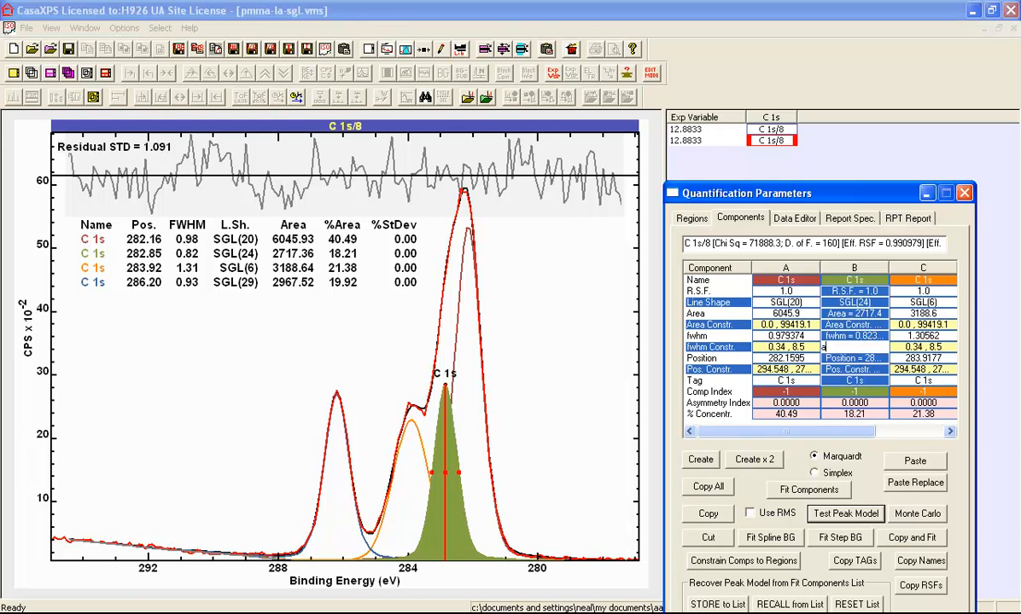
pyautogui.doubleClick(851, 359)
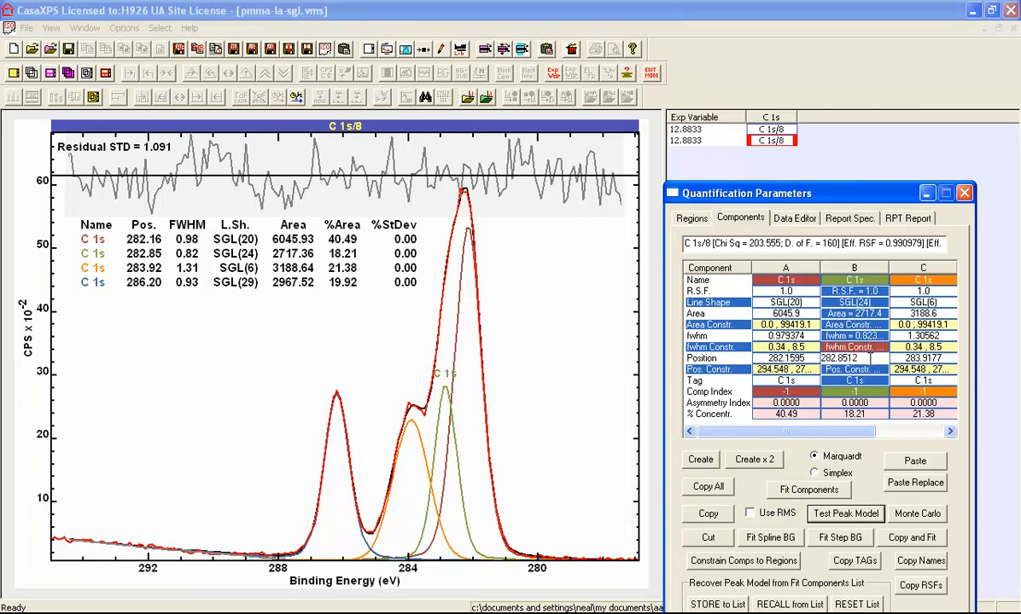
pyautogui.click(803, 326)
pyautogui.click(839, 315)
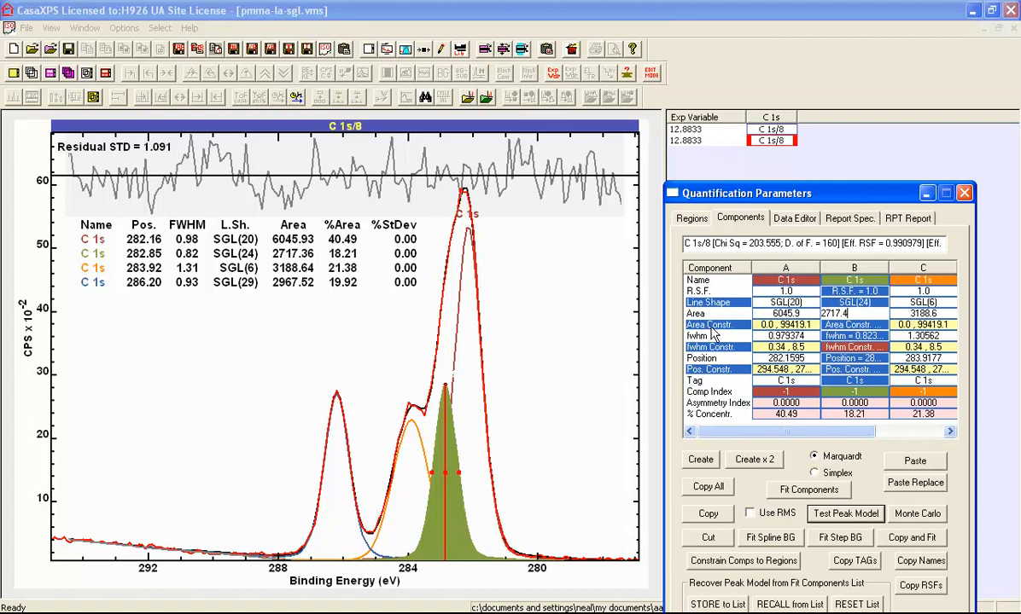
pyautogui.doubleClick(863, 347)
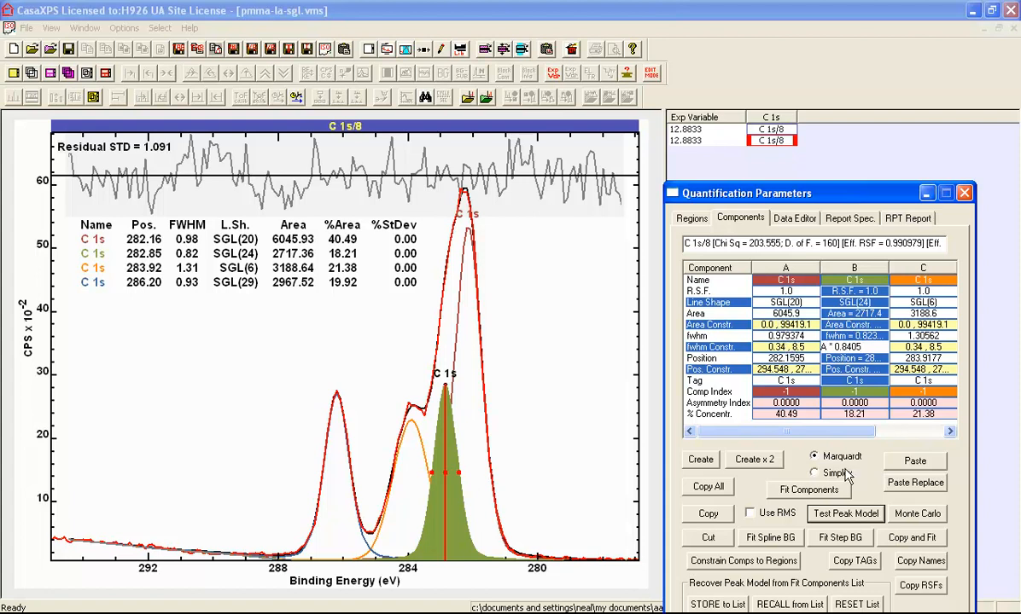
# Repeat the Monte Carlo test on the SGL model with the FWHM constraint and overlay all the resulting simulated spectra.
pyautogui.click(828, 516)
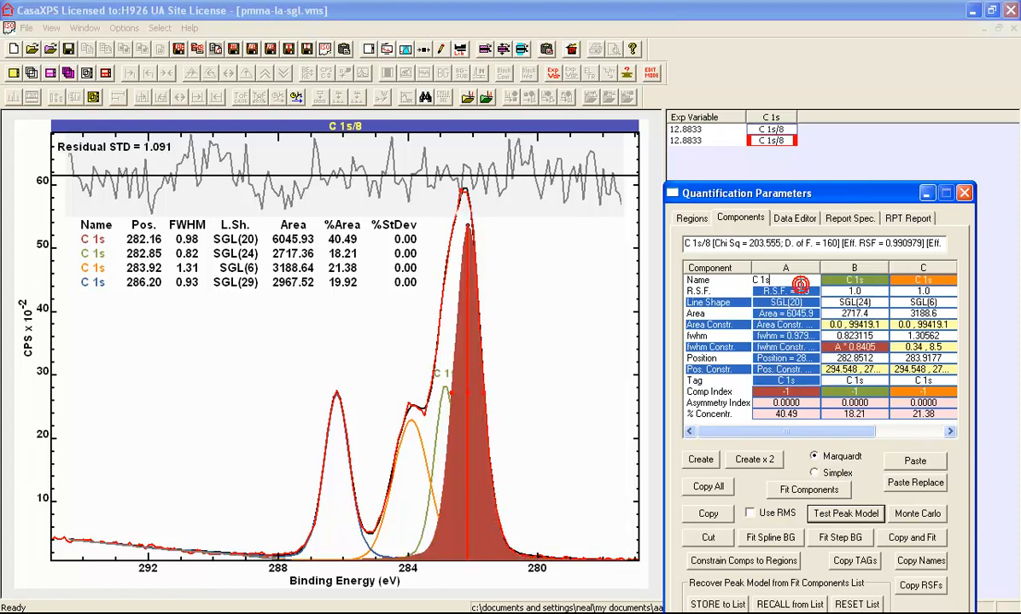
pyautogui.click(842, 516)
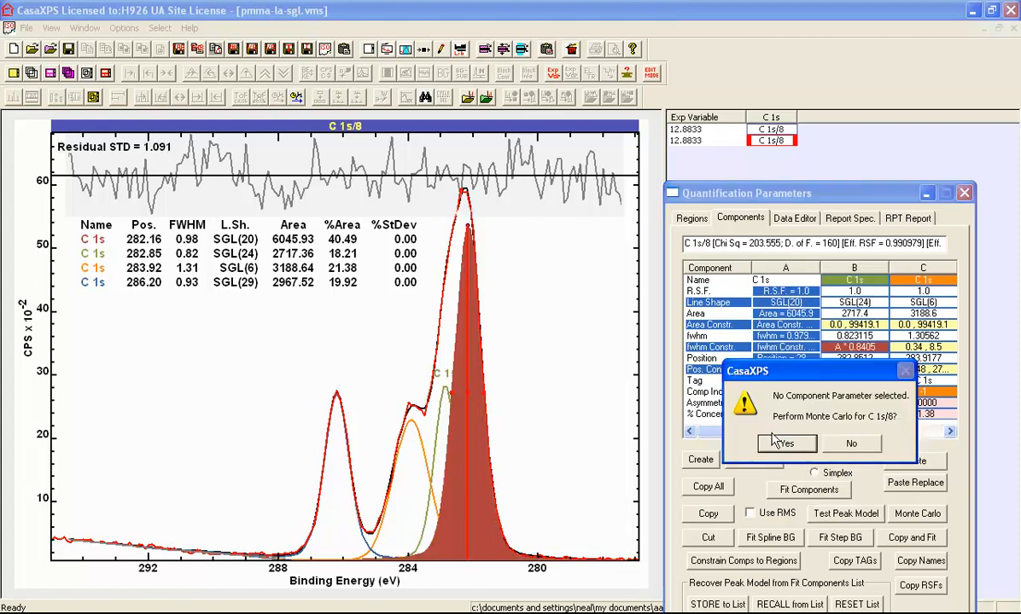
pyautogui.click(774, 441)
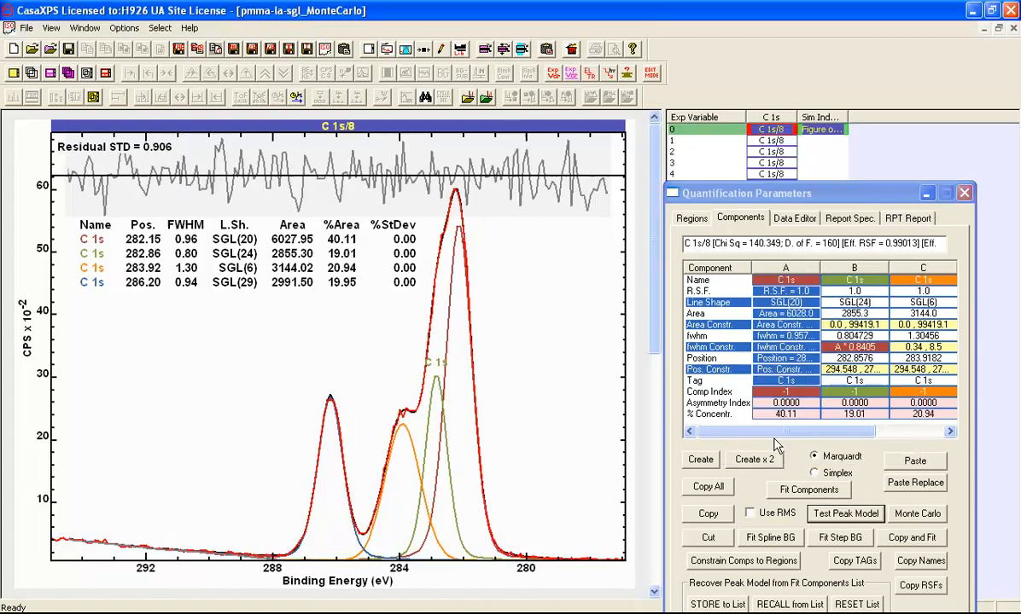
pyautogui.click(770, 117)
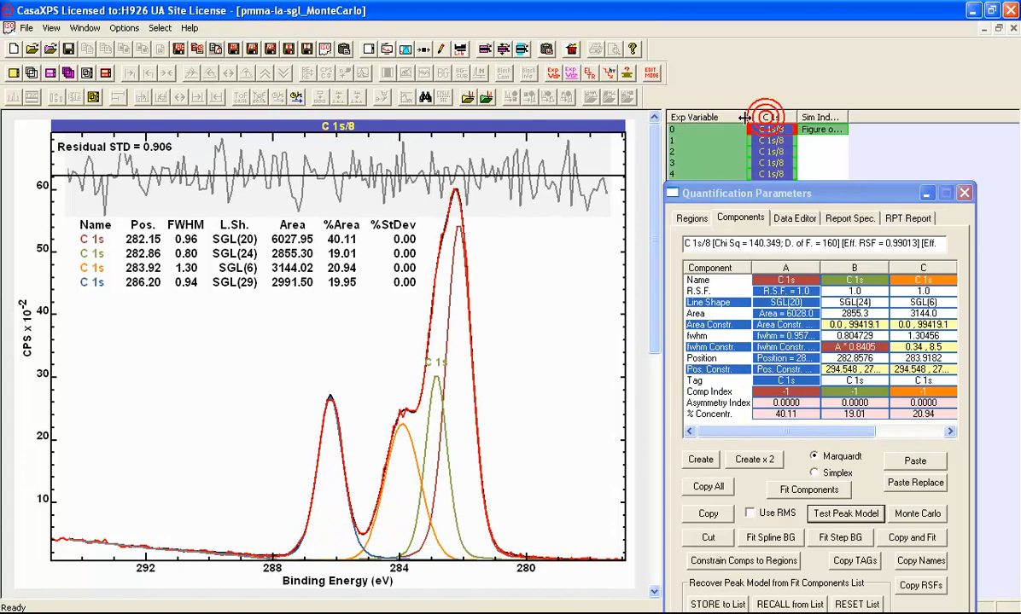
pyautogui.click(28, 73)
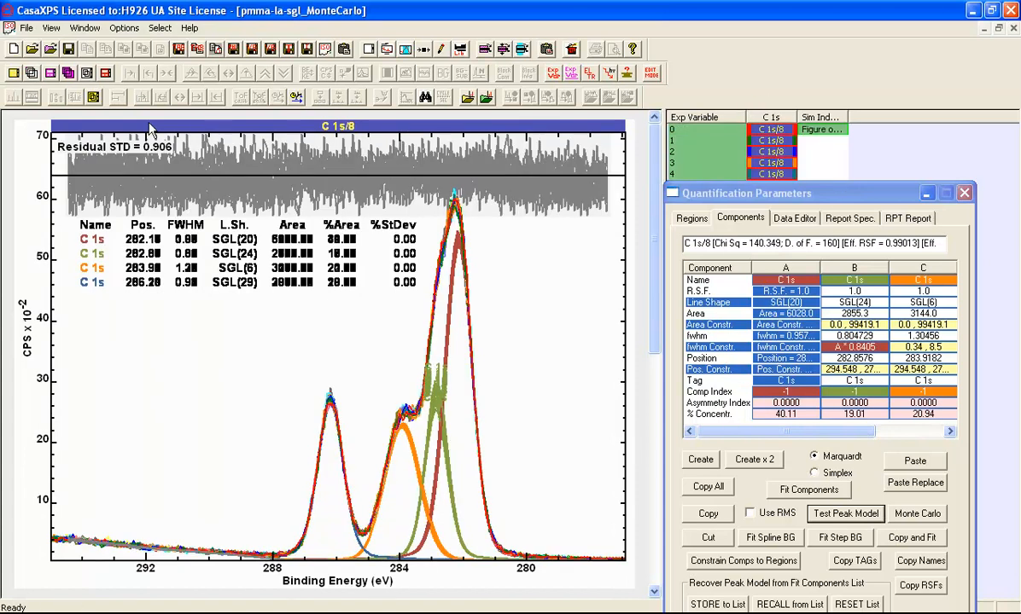